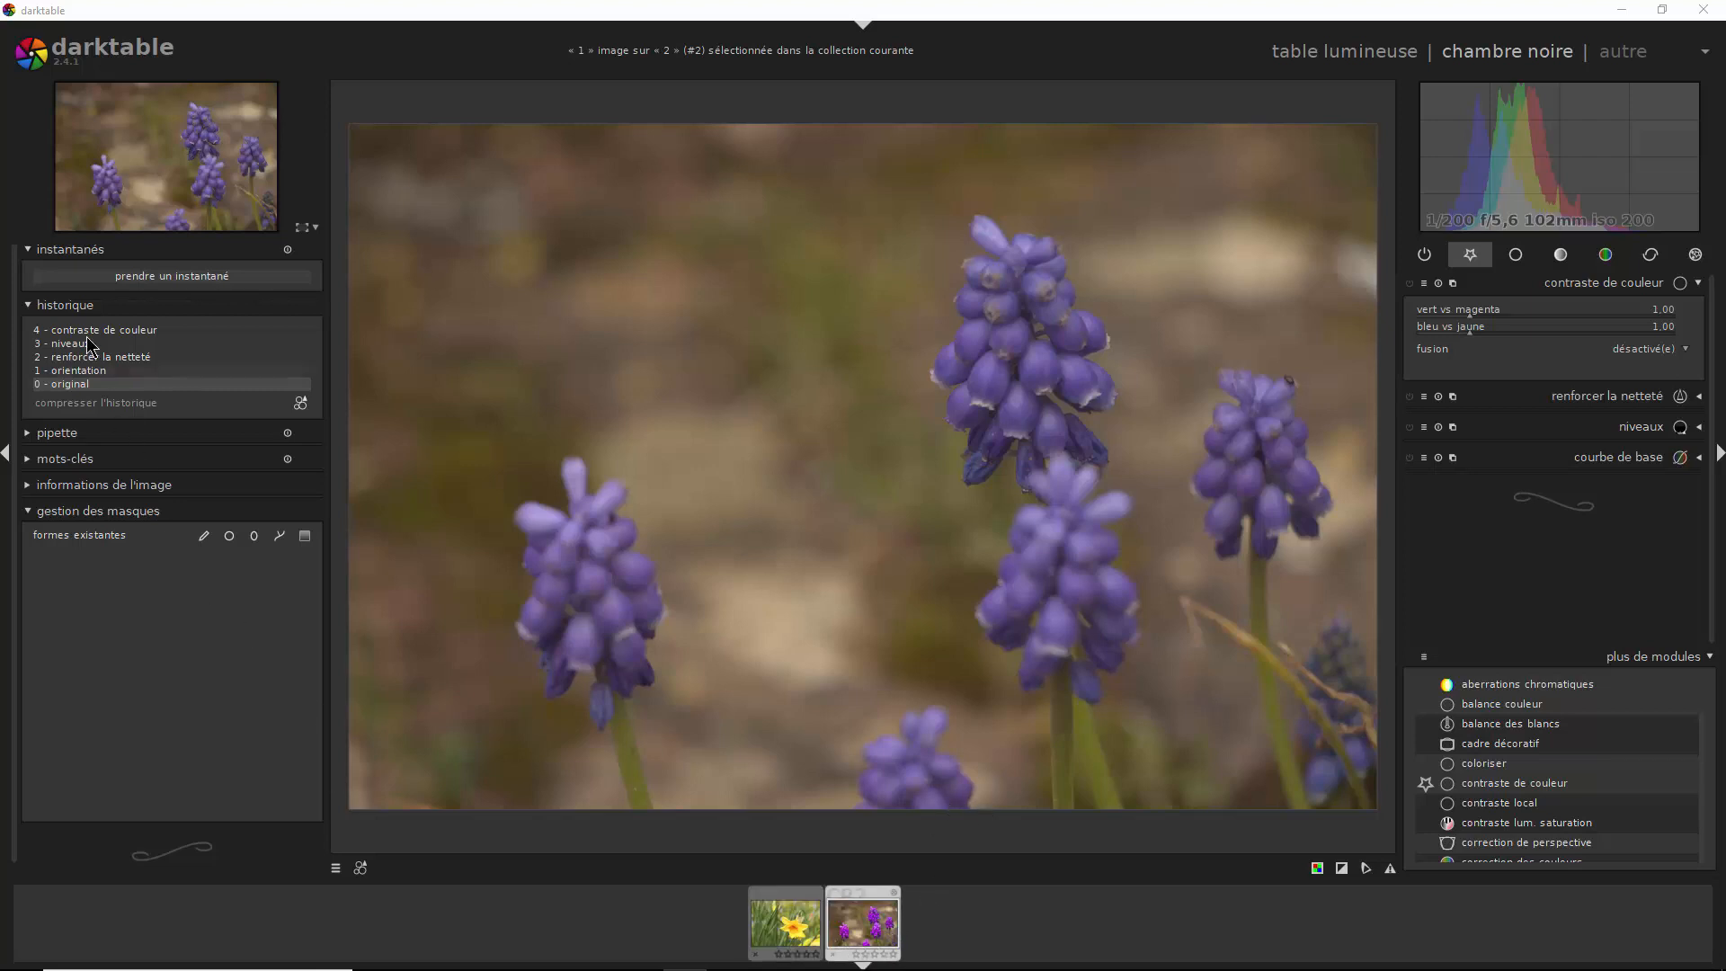
- Compare the history states of the flower photo from the original through orientation and niveaux up to contraste de couleur
left_click(68, 370)
left_click(65, 384)
left_click(68, 370)
left_click(70, 346)
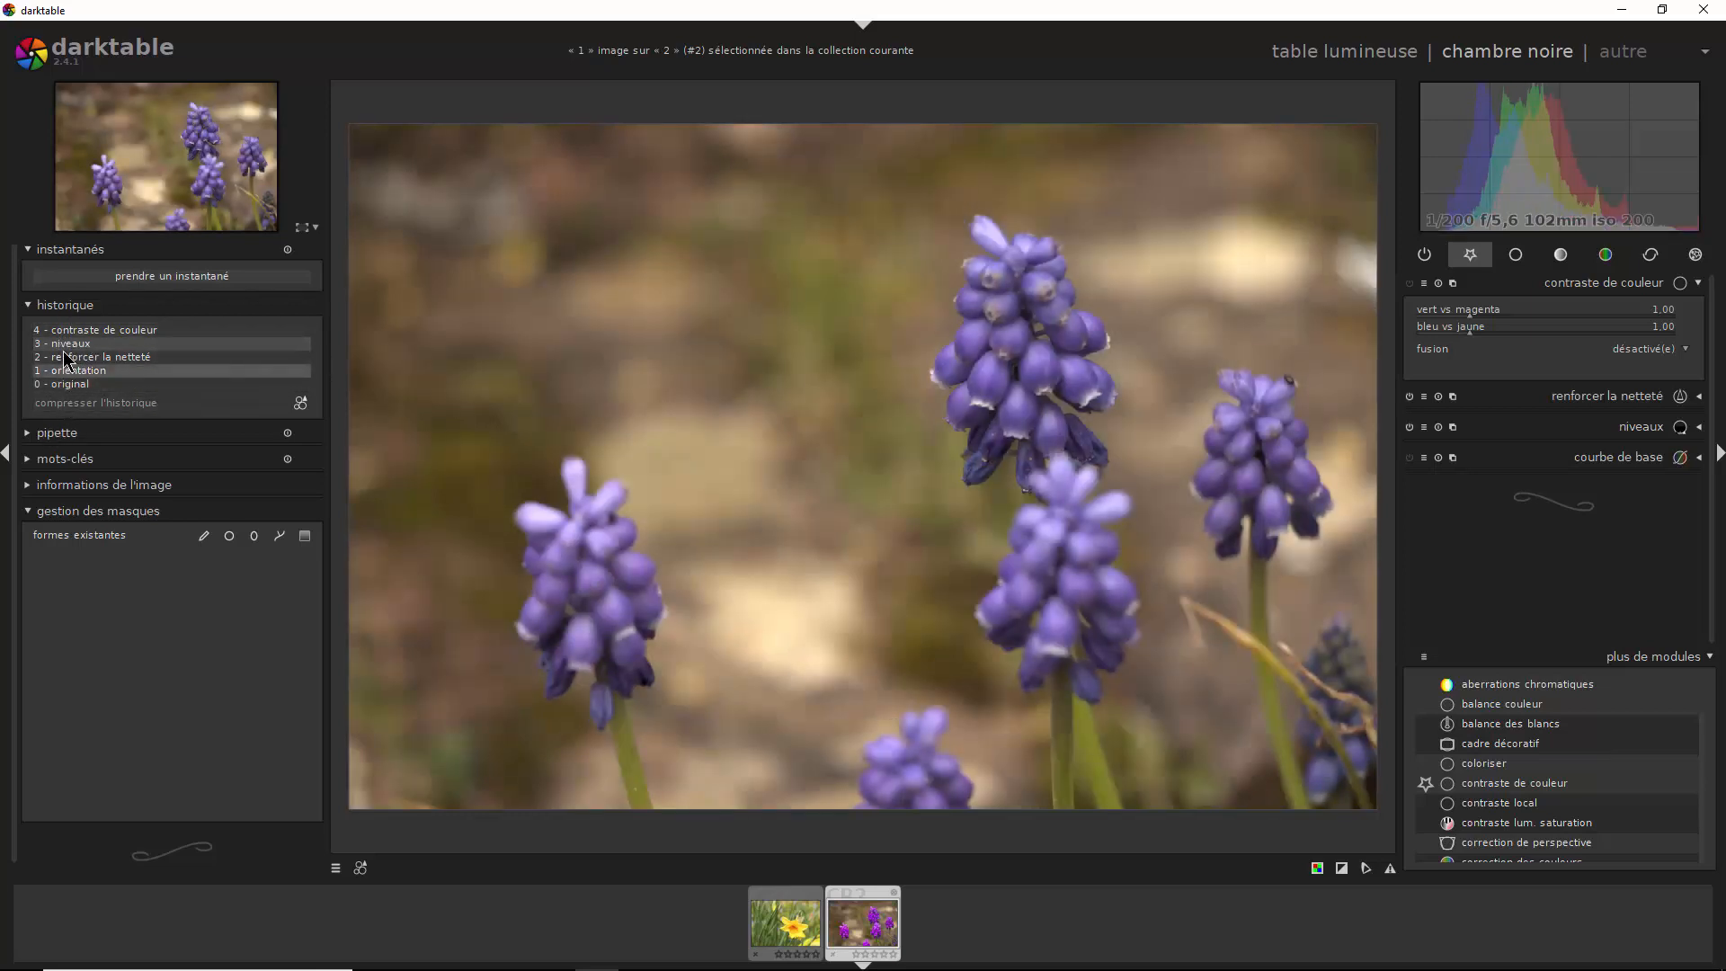
left_click(86, 331)
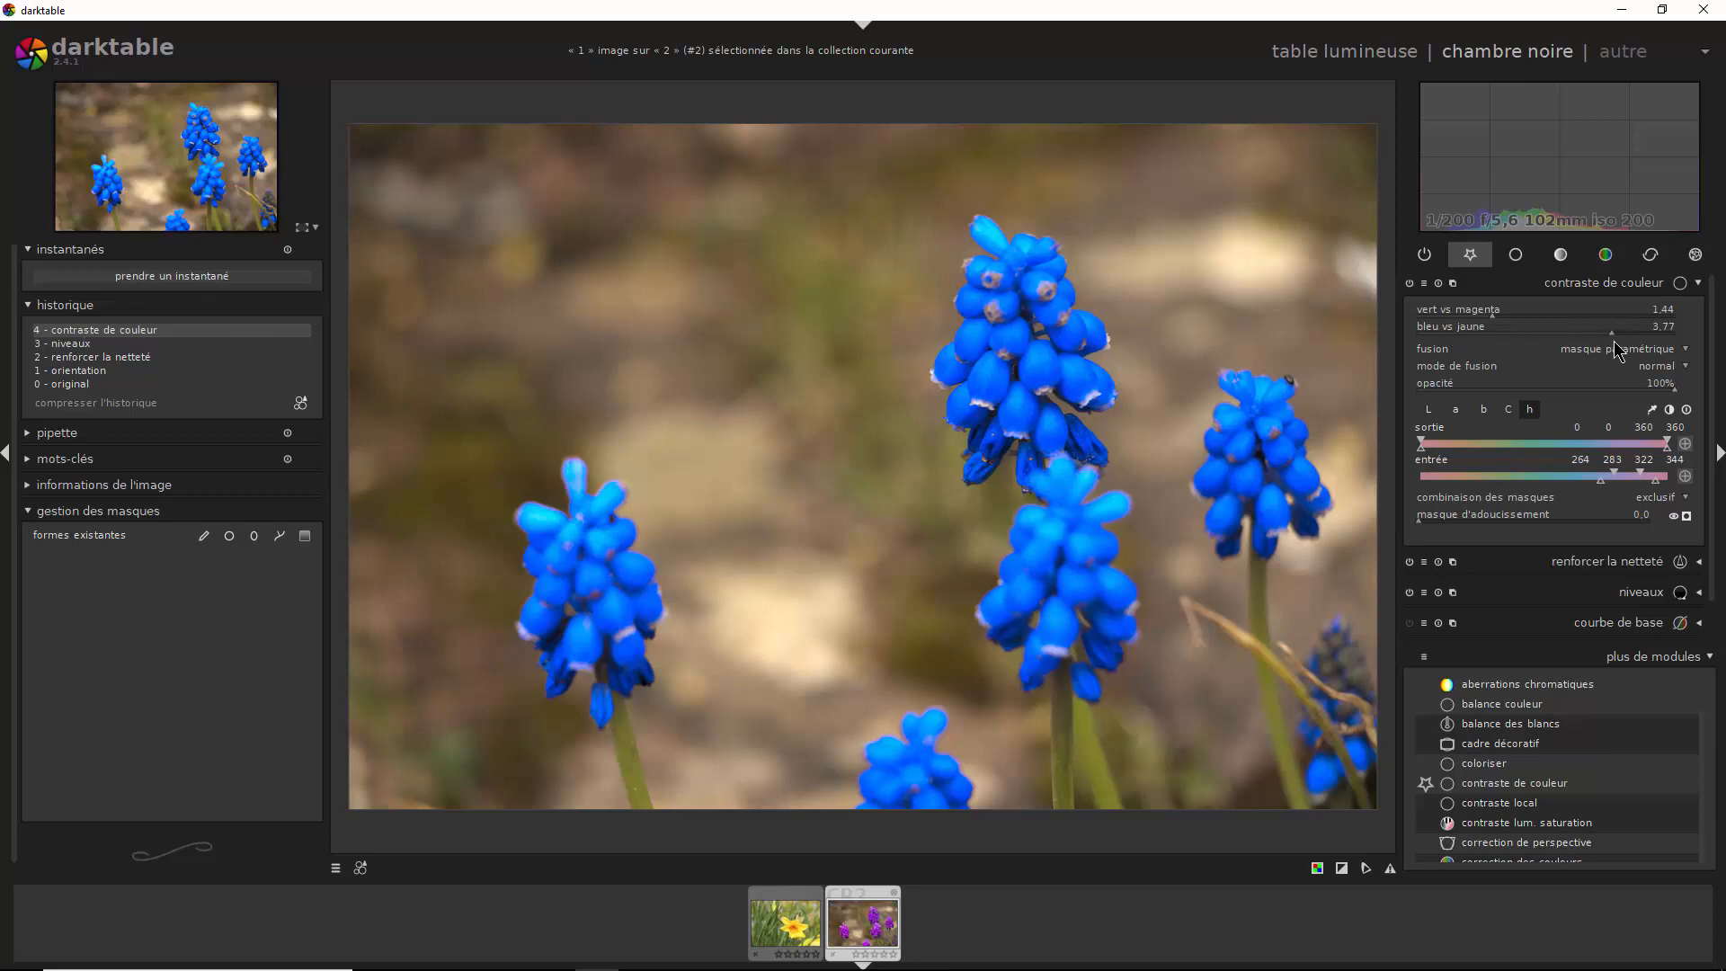
- Try vert vs magenta at 4.04 and bleu vs jaune at 0.68 on the masked flowers, and undo the change
mouse_move(1618, 340)
left_mouse_down()
mouse_move(1564, 346)
mouse_move(1500, 330)
mouse_move(1532, 315)
mouse_move(1492, 315)
mouse_move(1624, 315)
left_mouse_up()
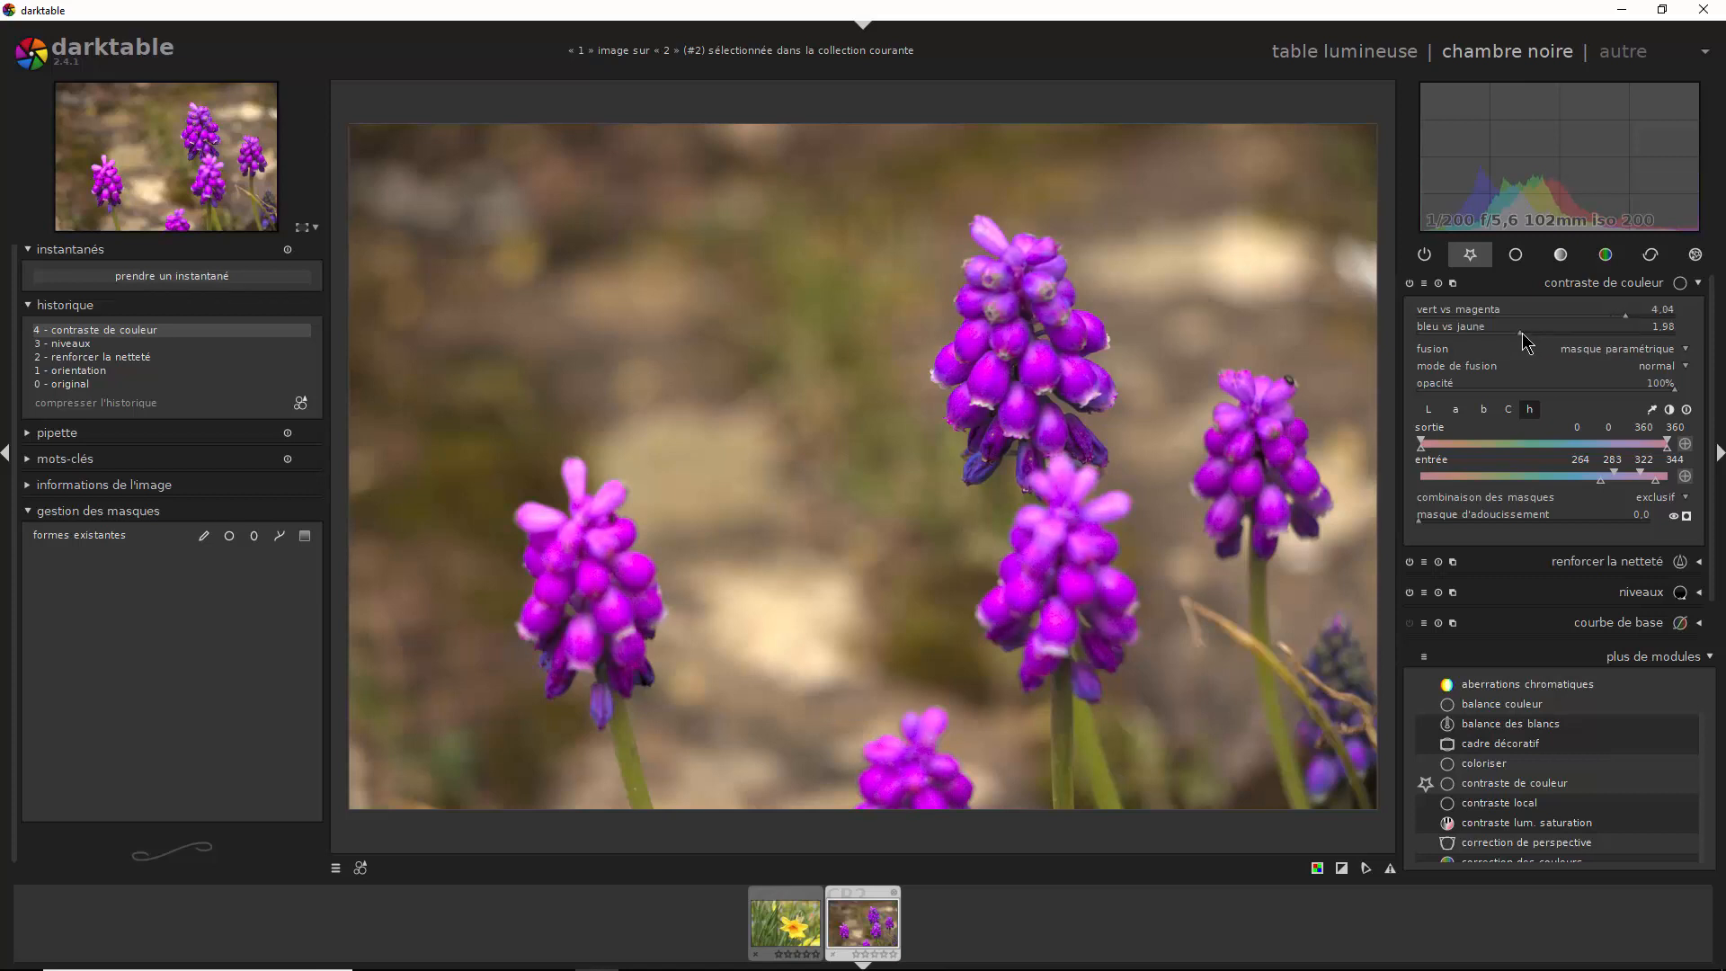
left_click_drag(1522, 342, 1467, 350)
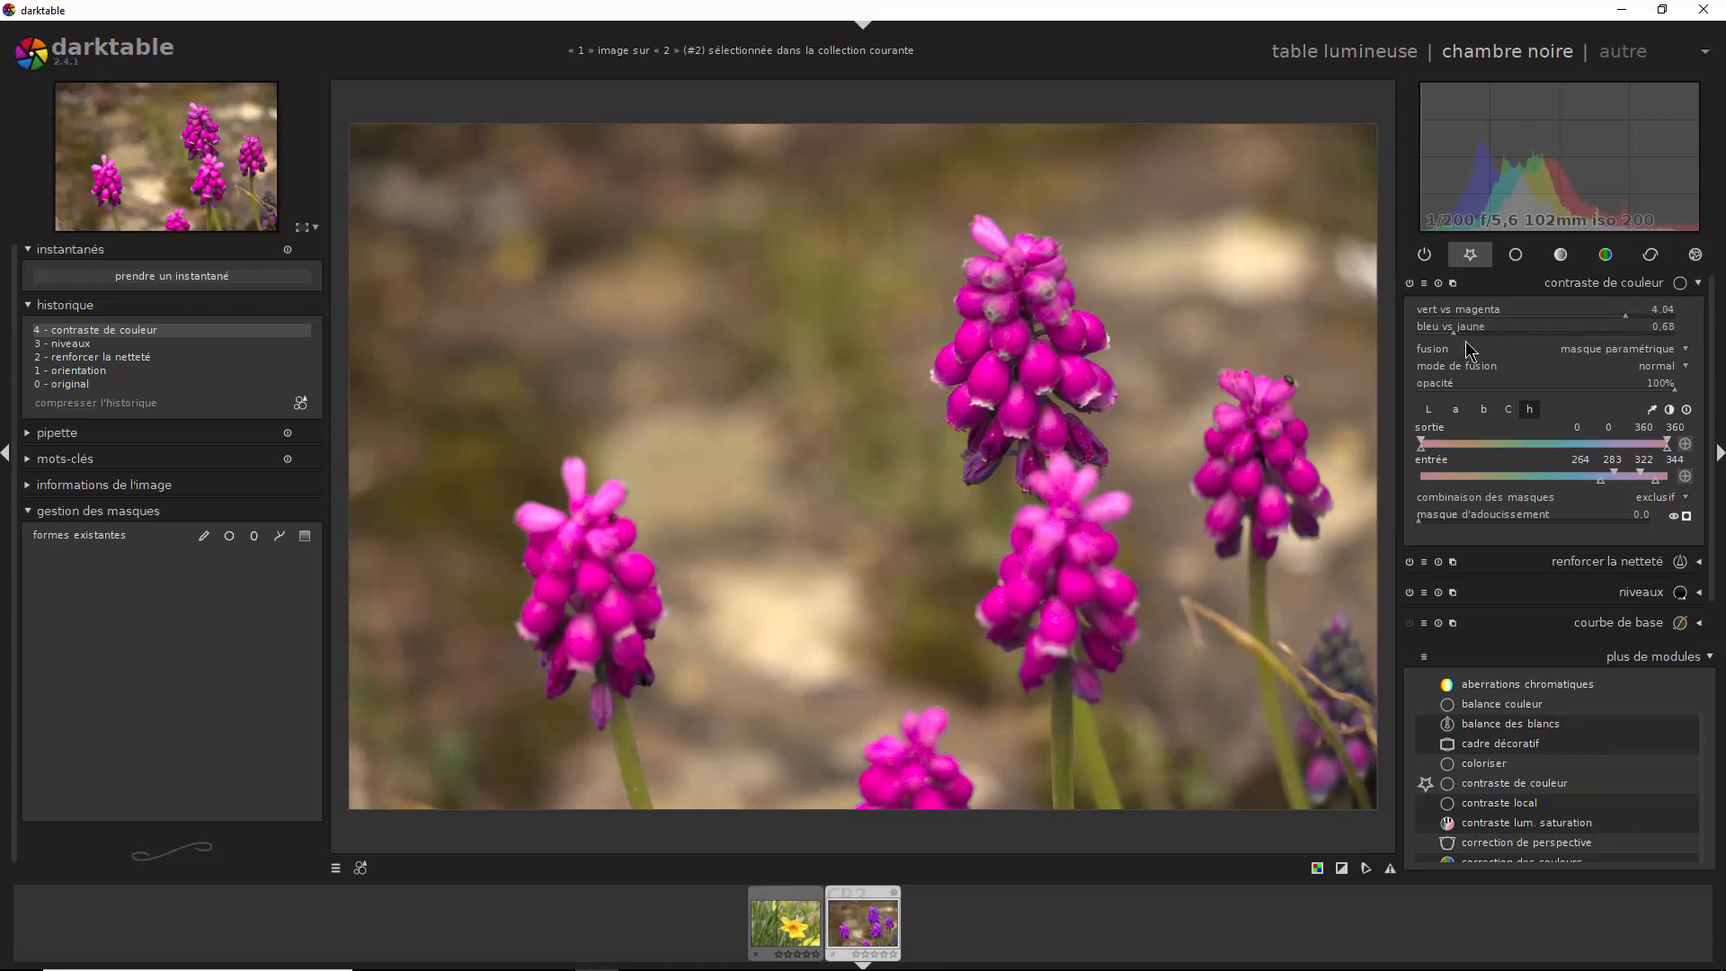
key("ctrl+z")
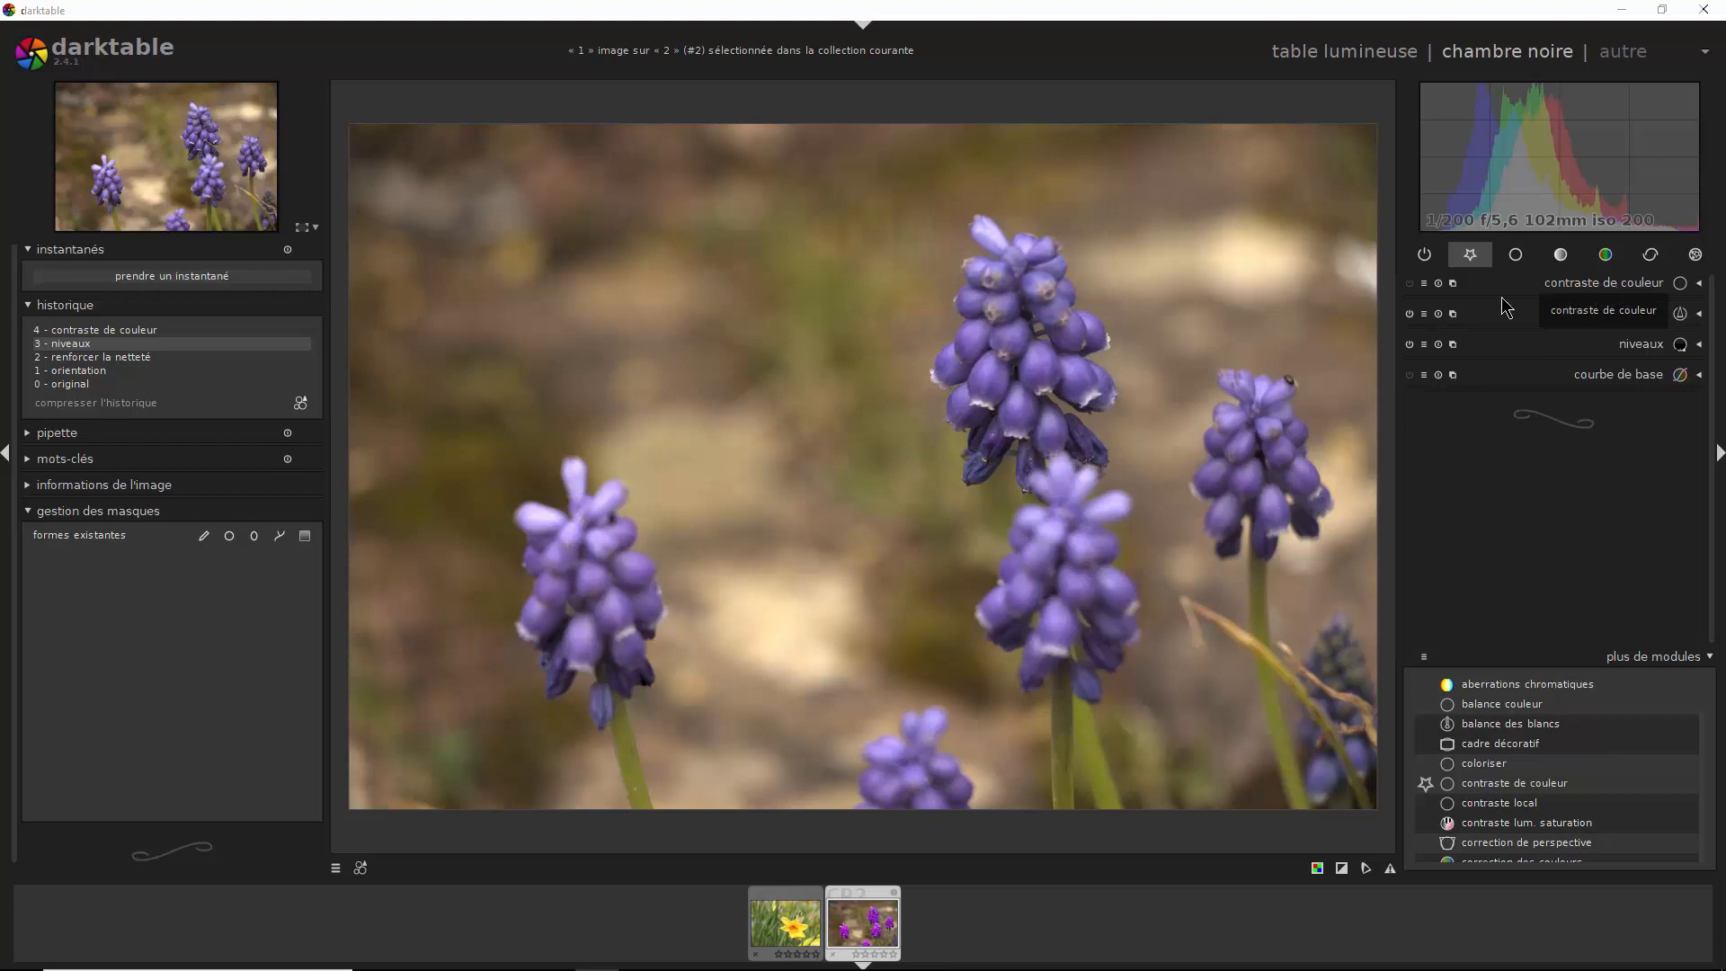
- Enable the contraste de couleur module and expand its settings
left_click(1410, 284)
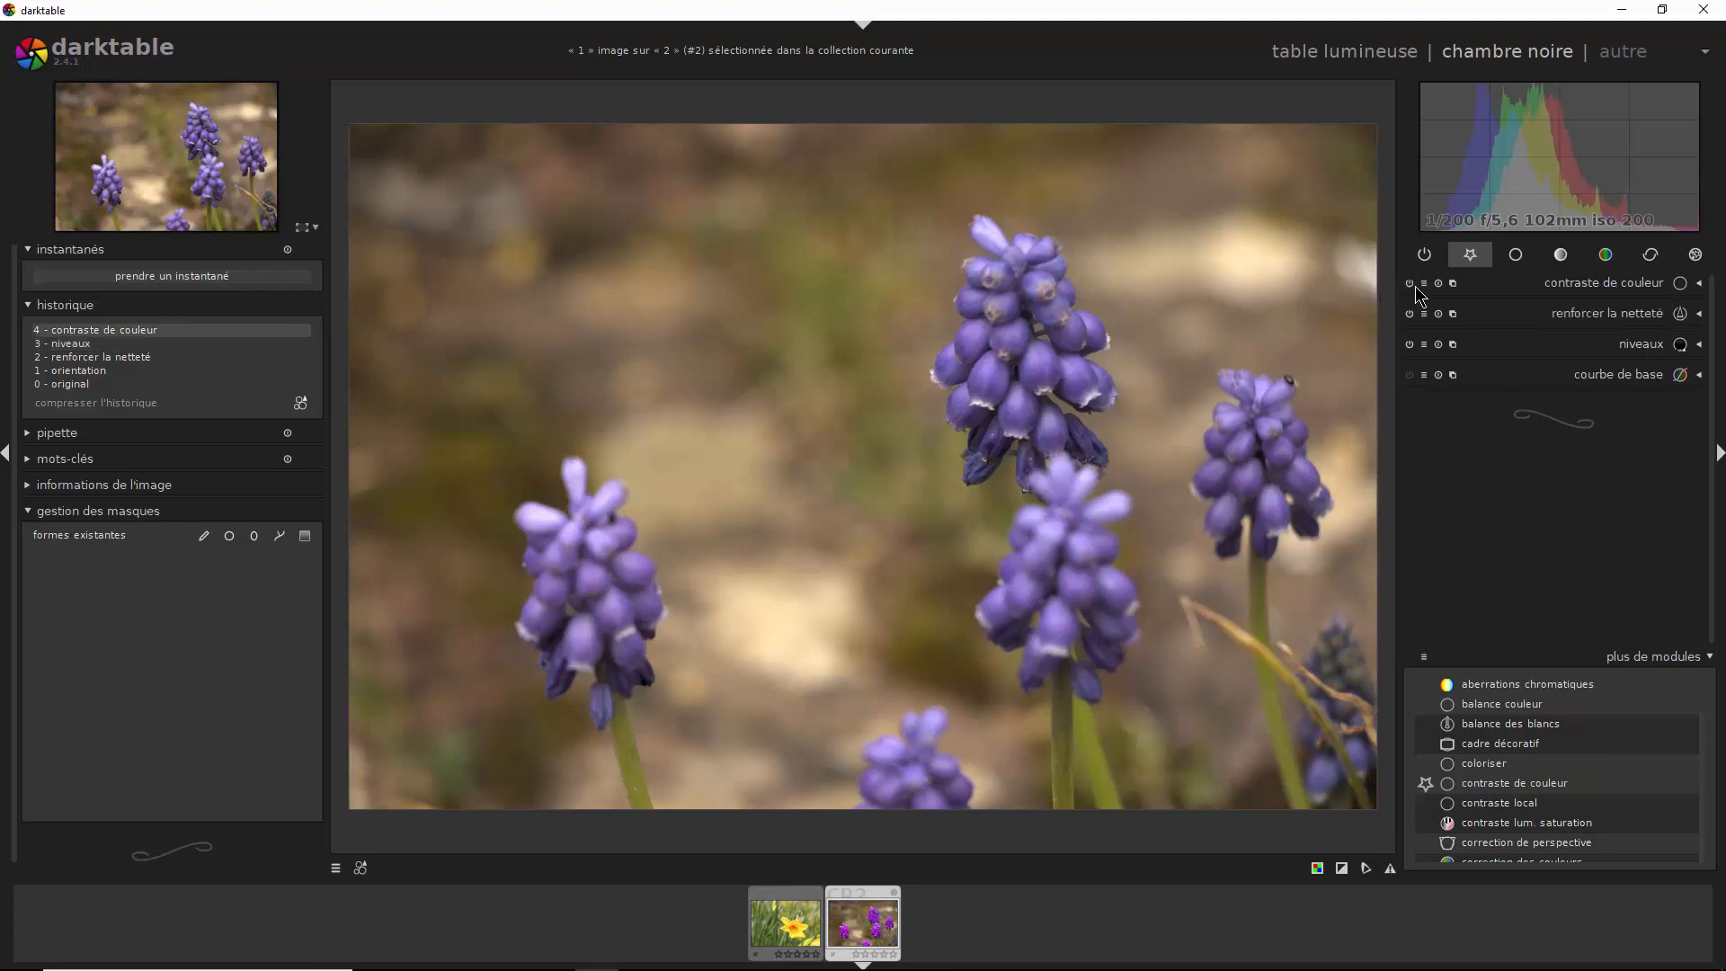
left_click(1610, 285)
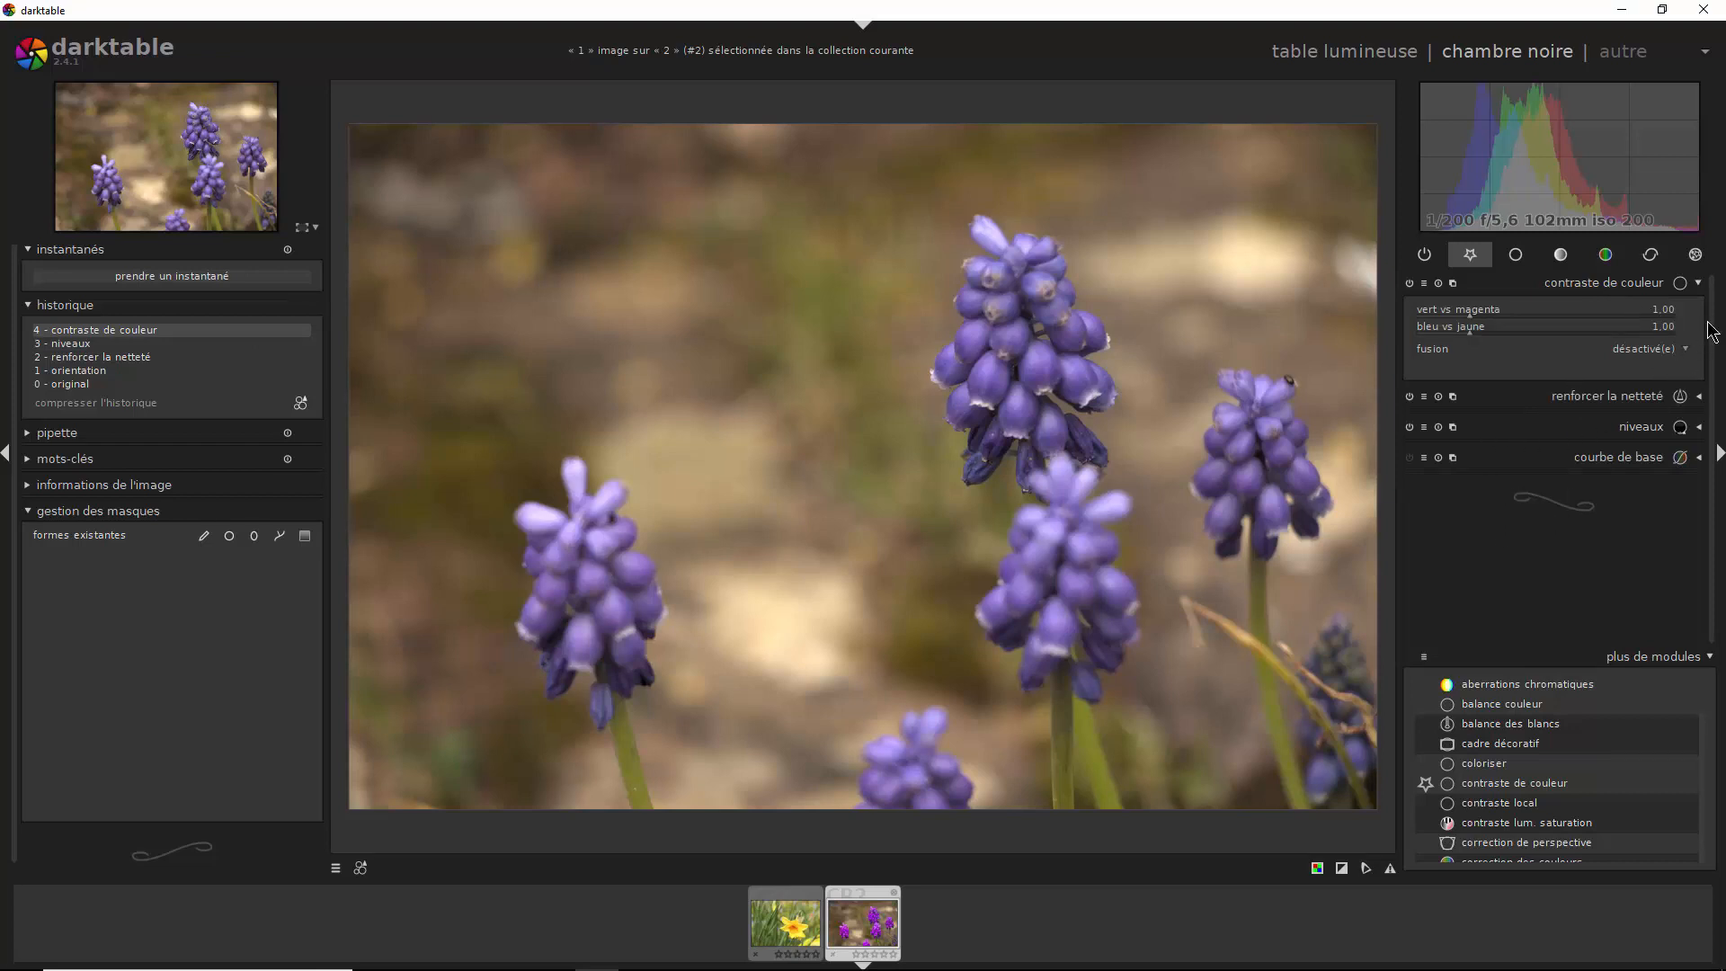
- Try vert vs magenta at 2.84 without a mask, reset it, and vary bleu vs jaune
left_click(1472, 322)
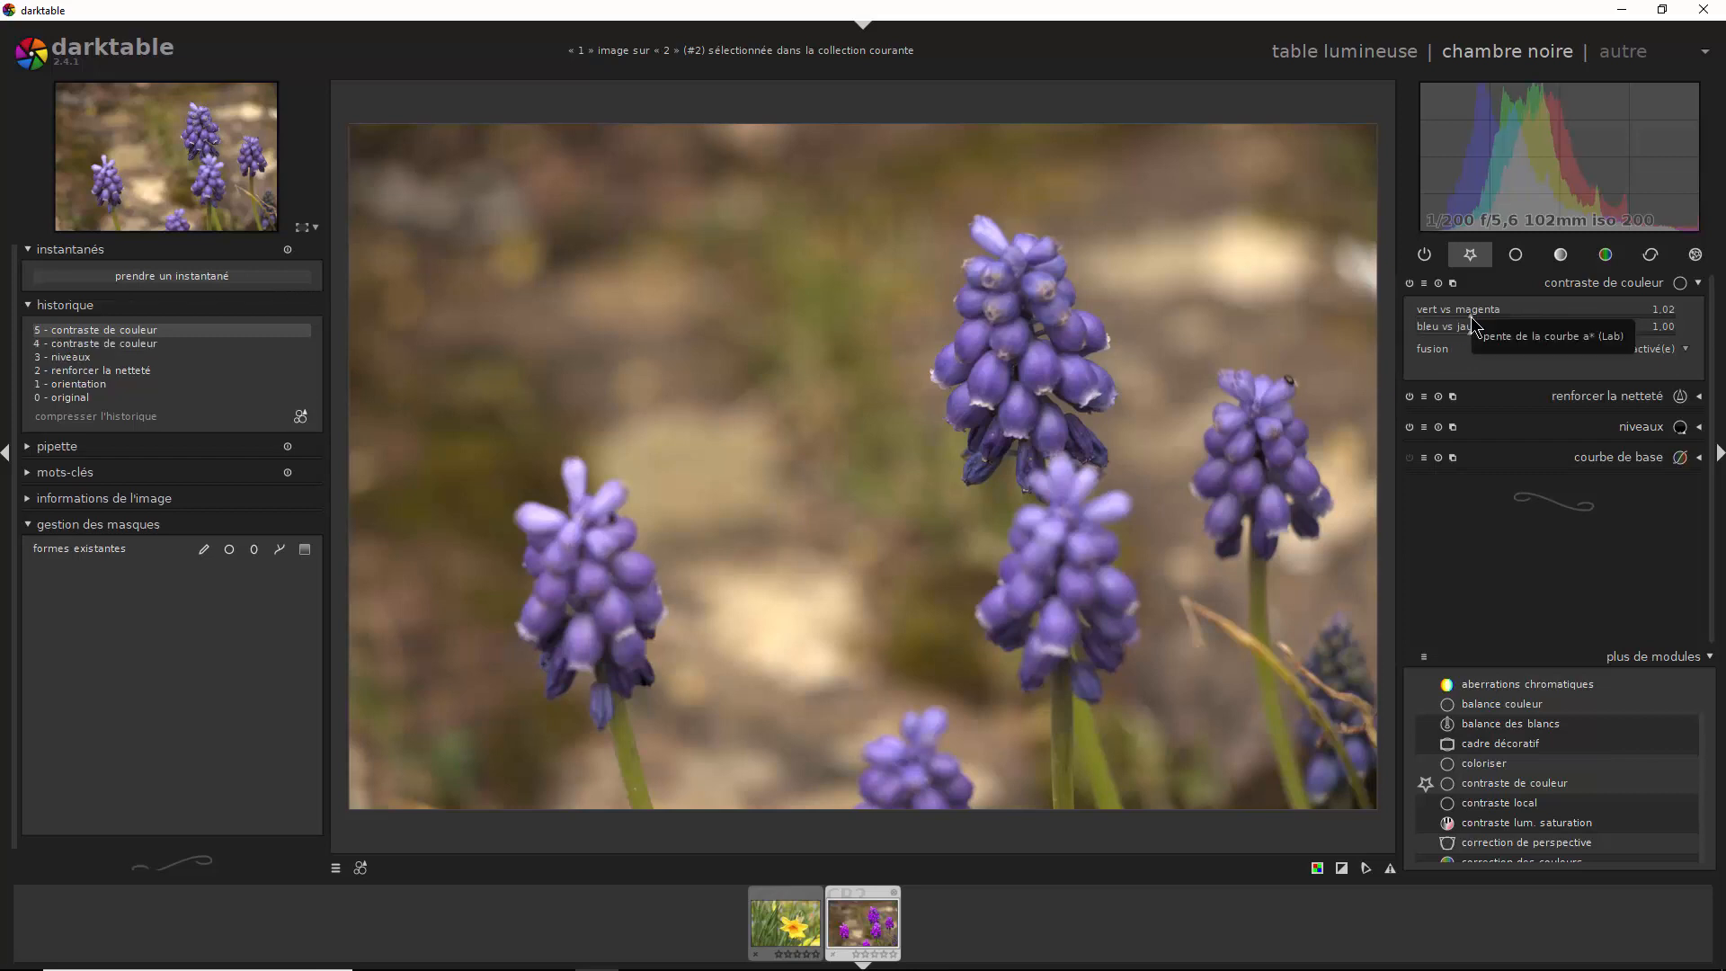
left_click_drag(1496, 322, 1565, 321)
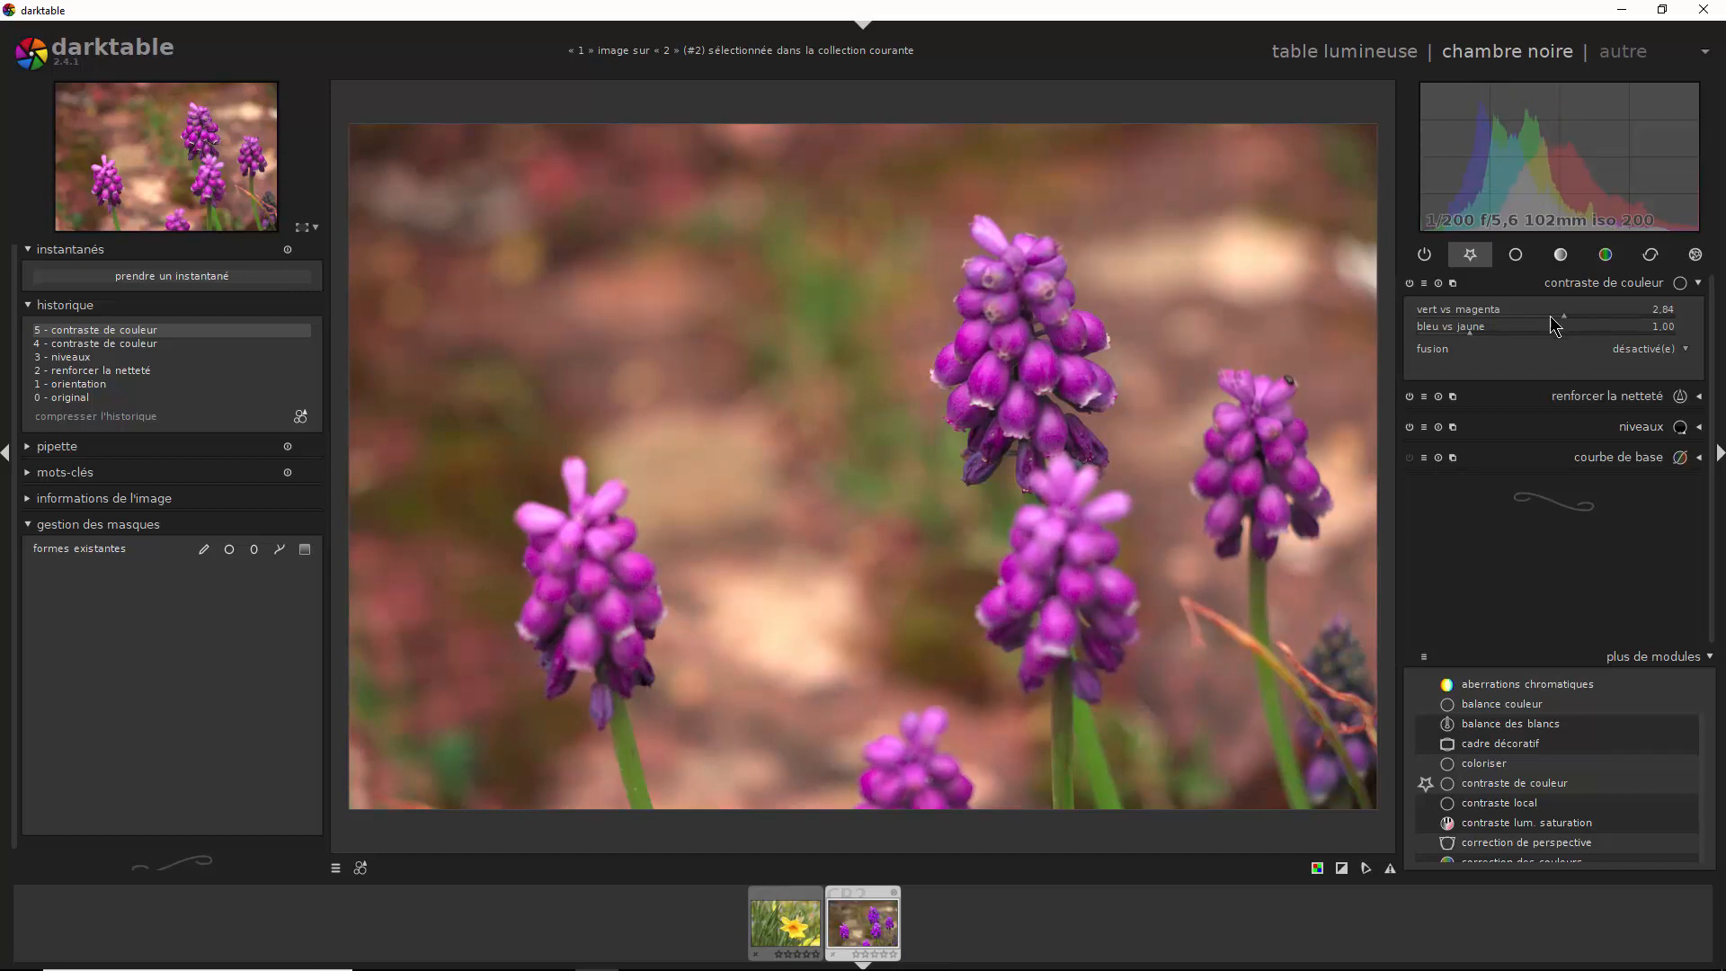
double_click(1458, 315)
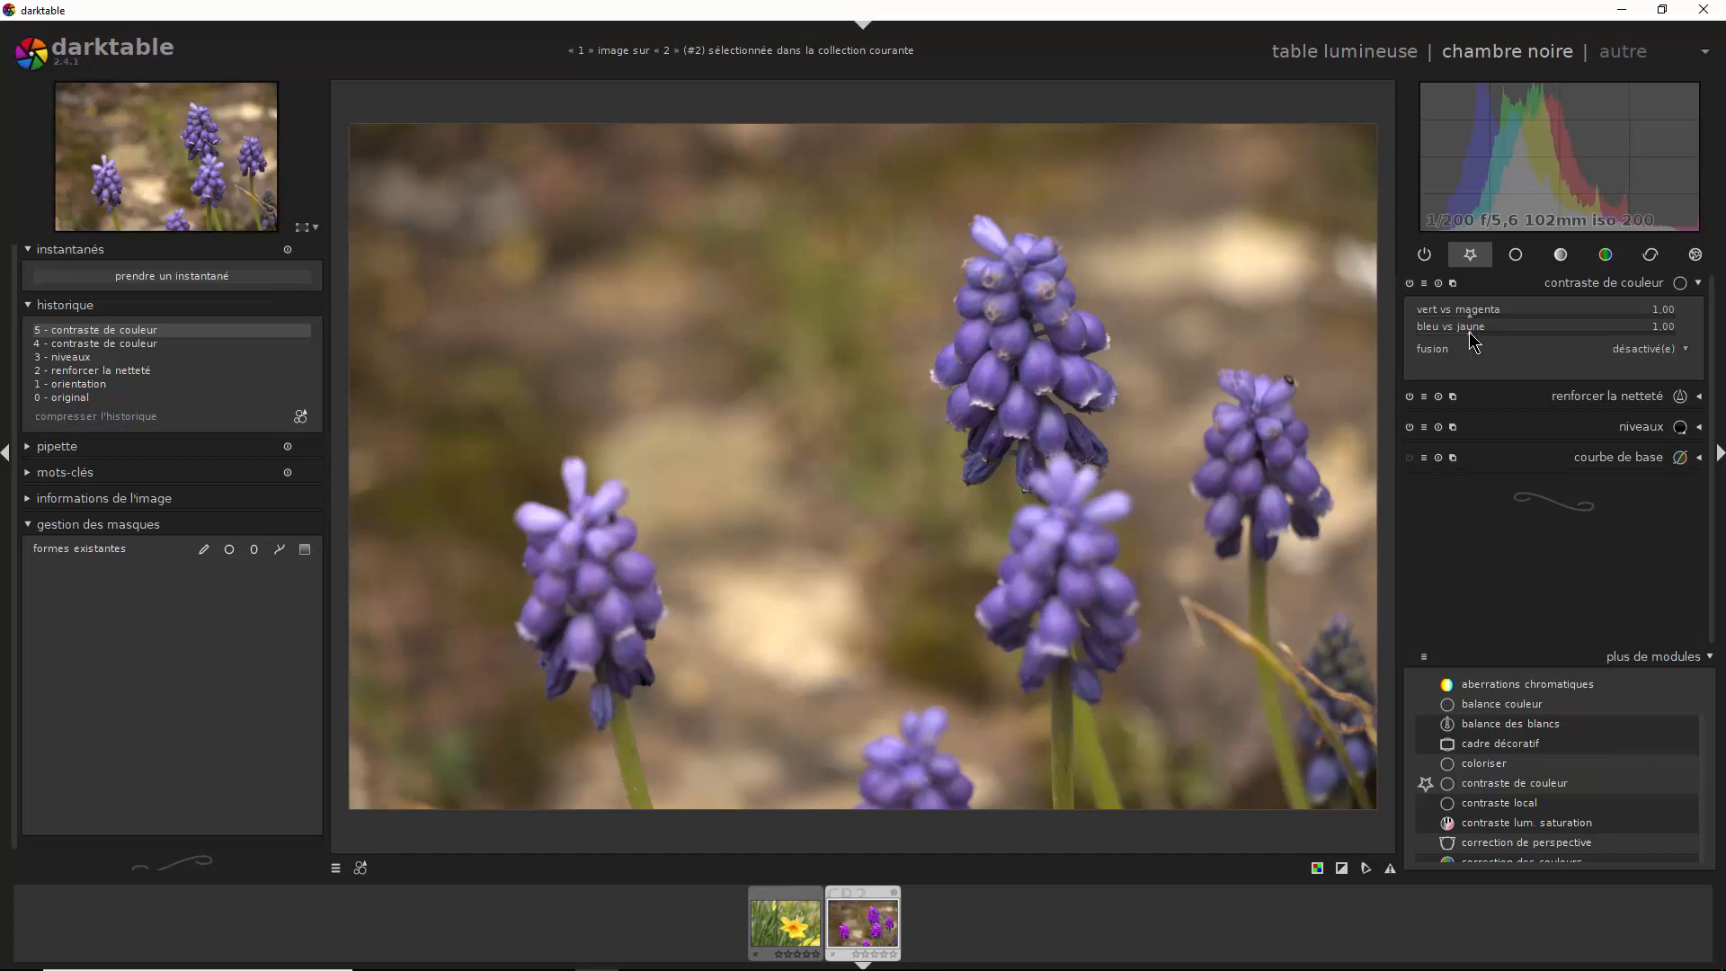
left_click(1537, 346)
mouse_move(1536, 345)
left_mouse_down()
mouse_move(1575, 353)
mouse_move(1503, 357)
left_mouse_up()
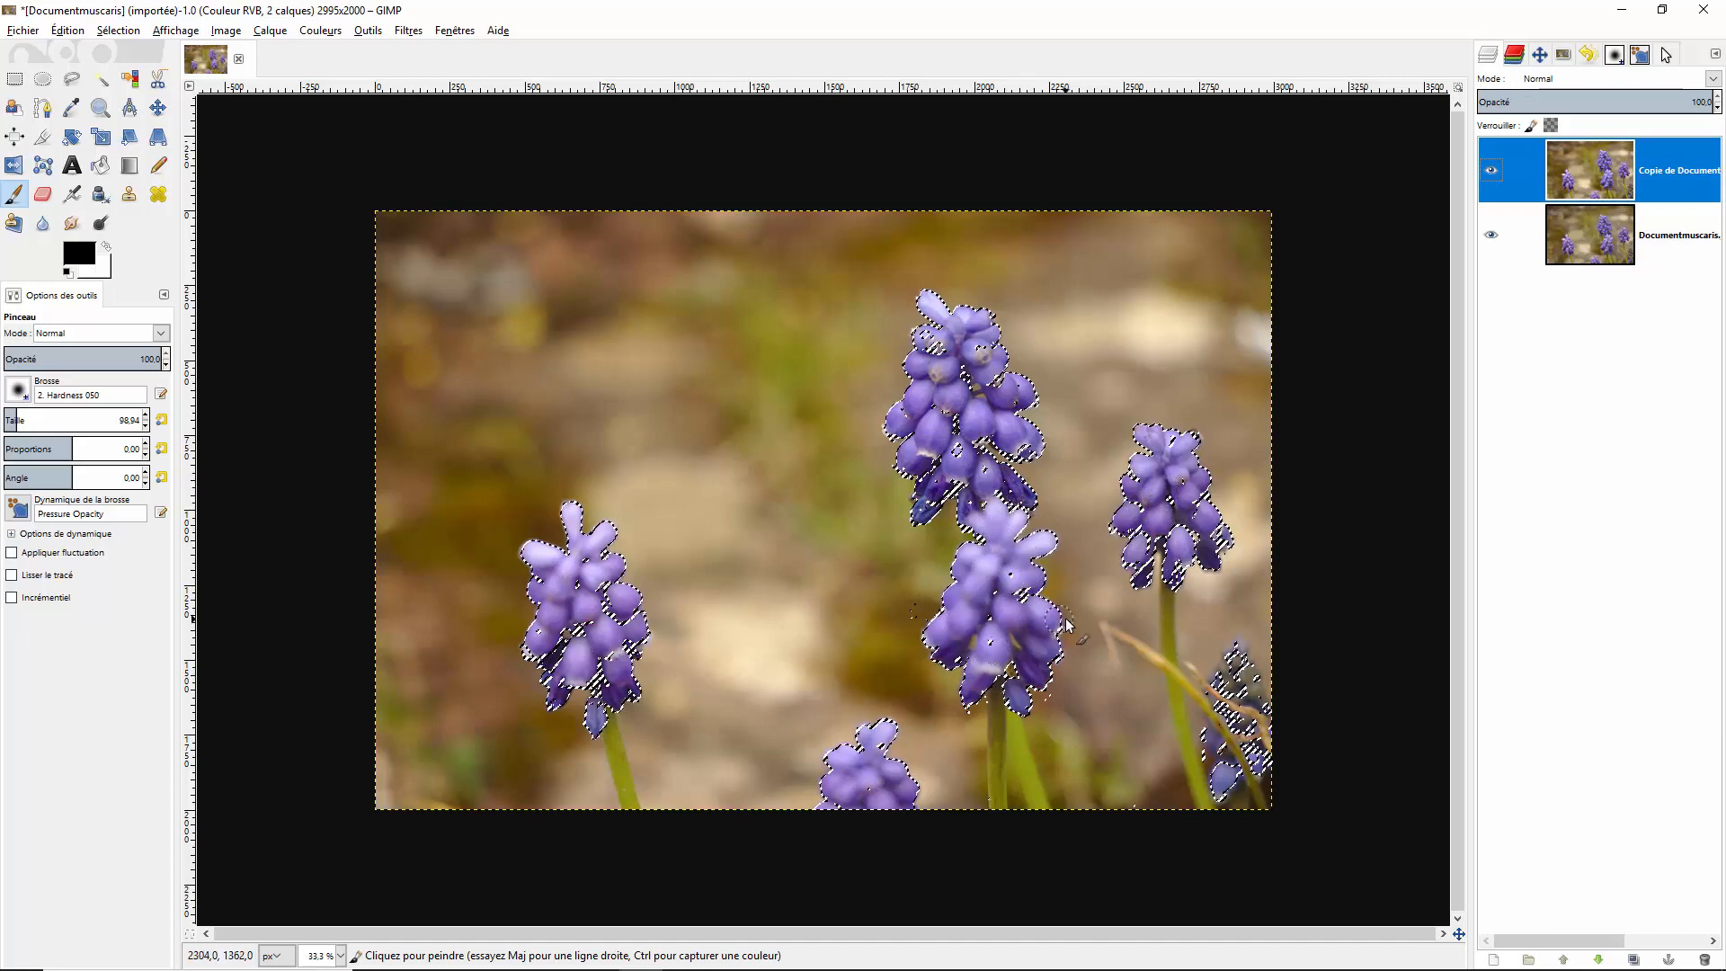
- In GIMP, add a layer mask initialised from Sélection to the copied flower layer and clear the selection
right_click(1673, 180)
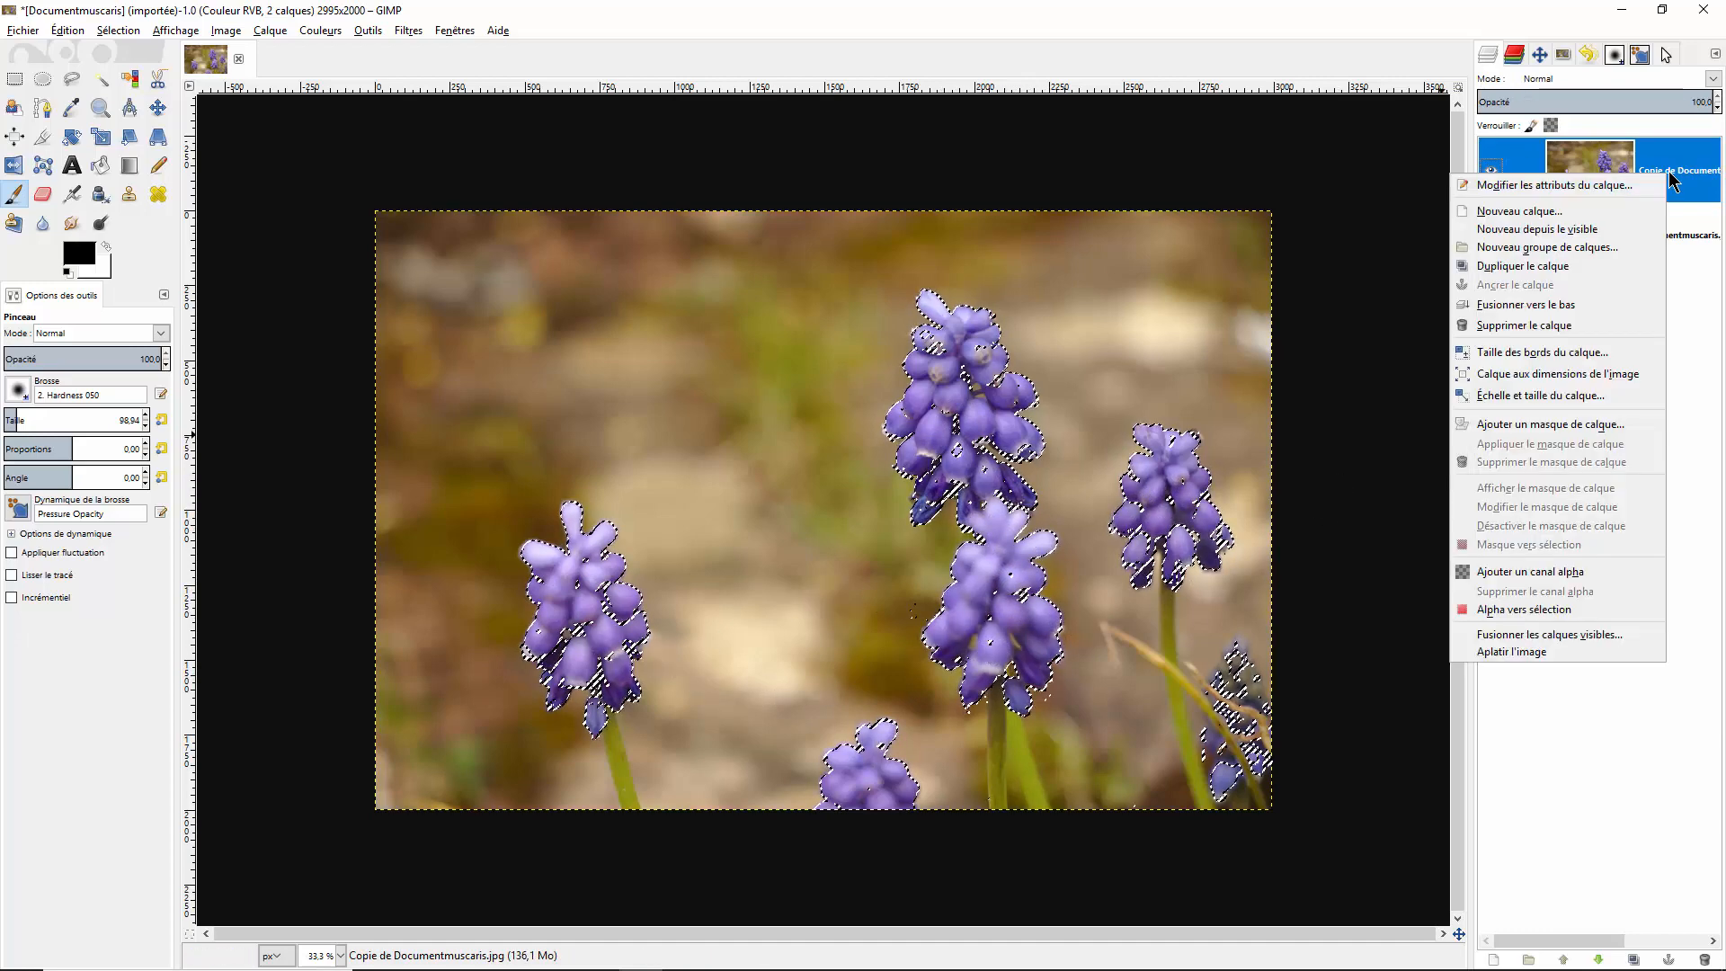
left_click(1587, 433)
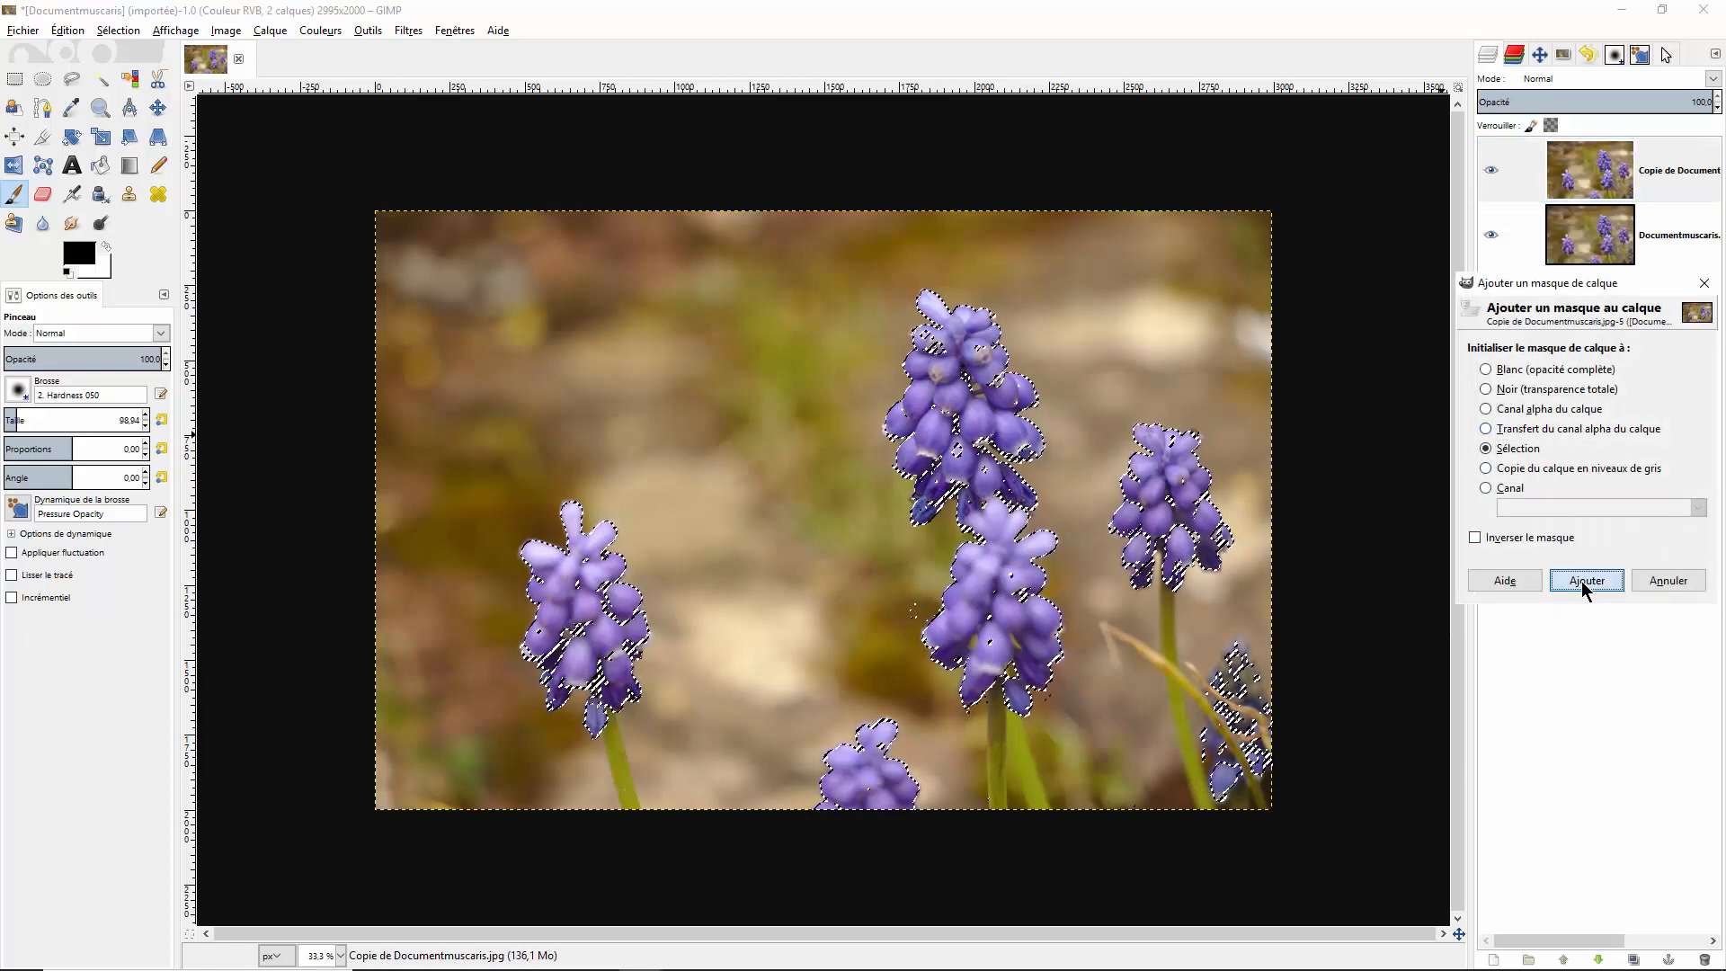
left_click(1585, 582)
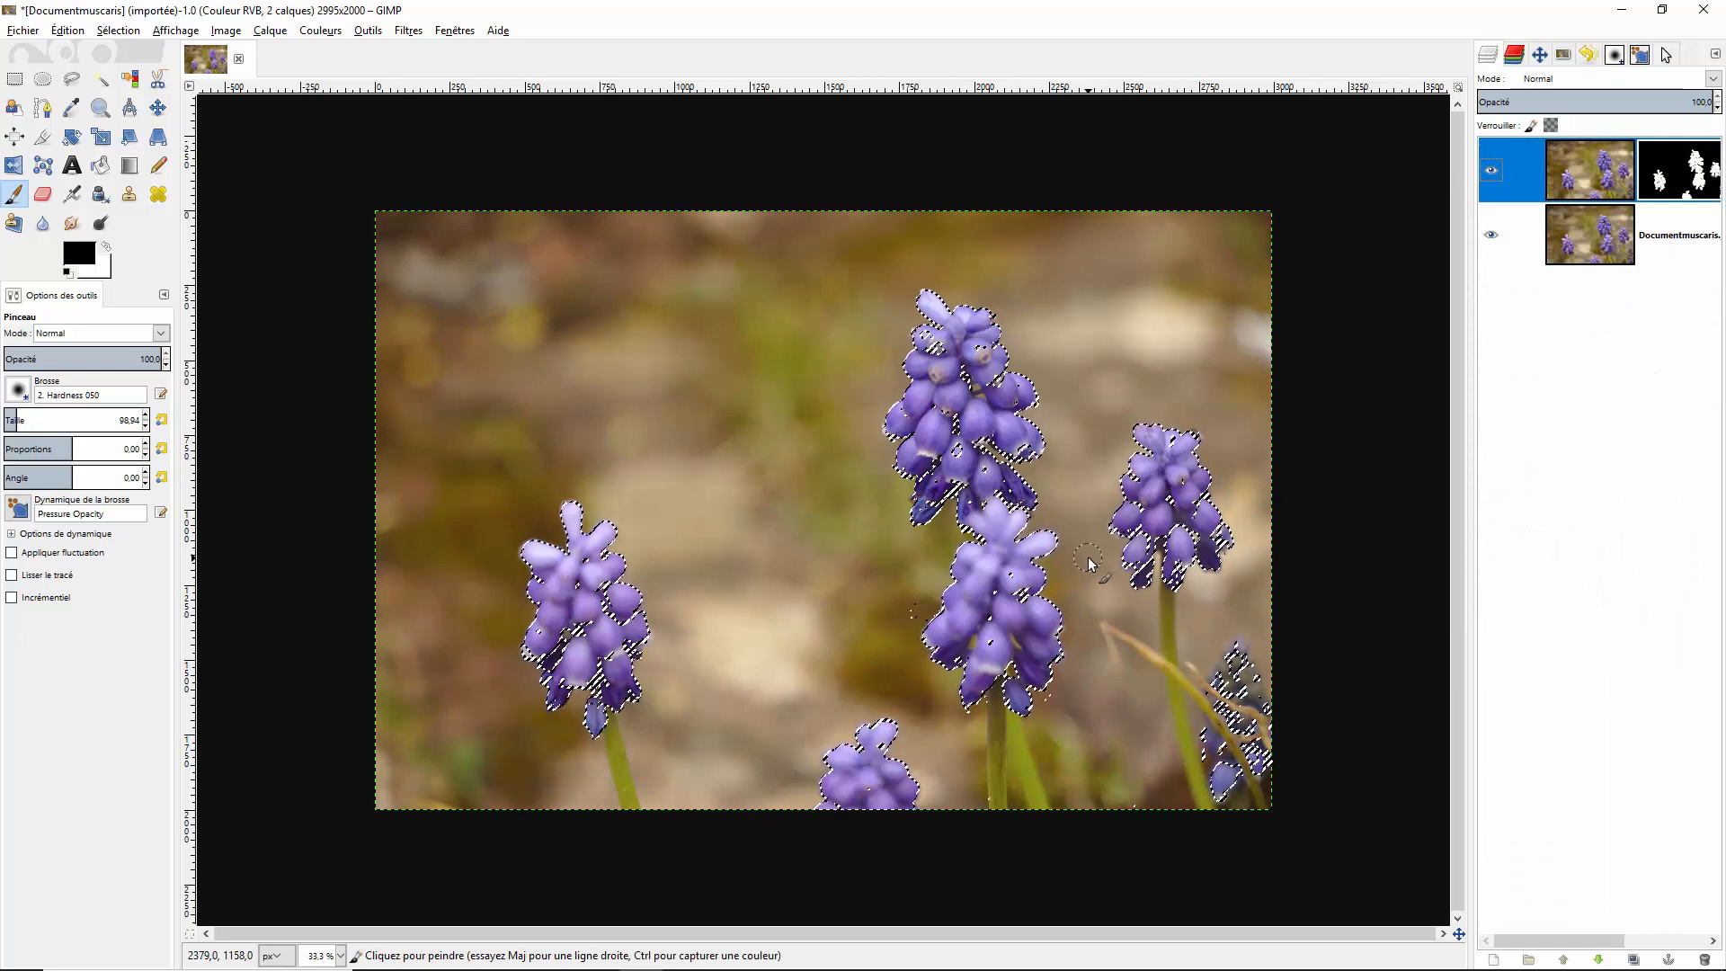
key("ctrl+shift+a")
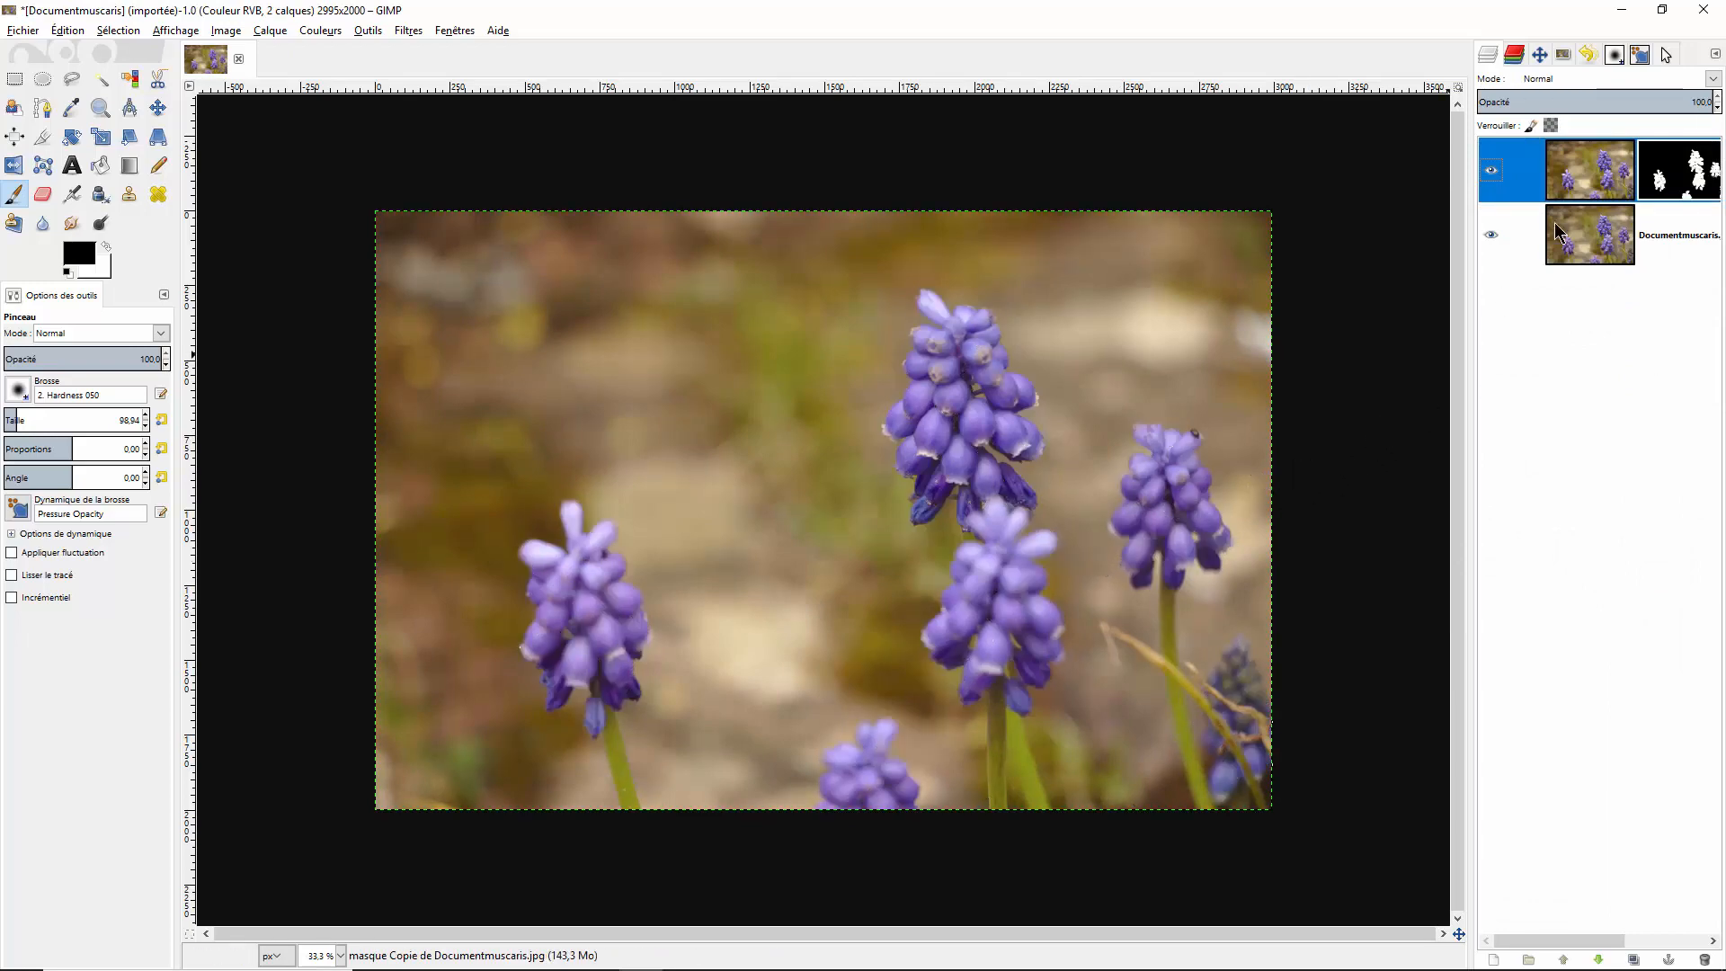
- Shift the hue of the blues (B) to 69 with Teinte-Saturation on the copied flower layer
right_click(797, 557)
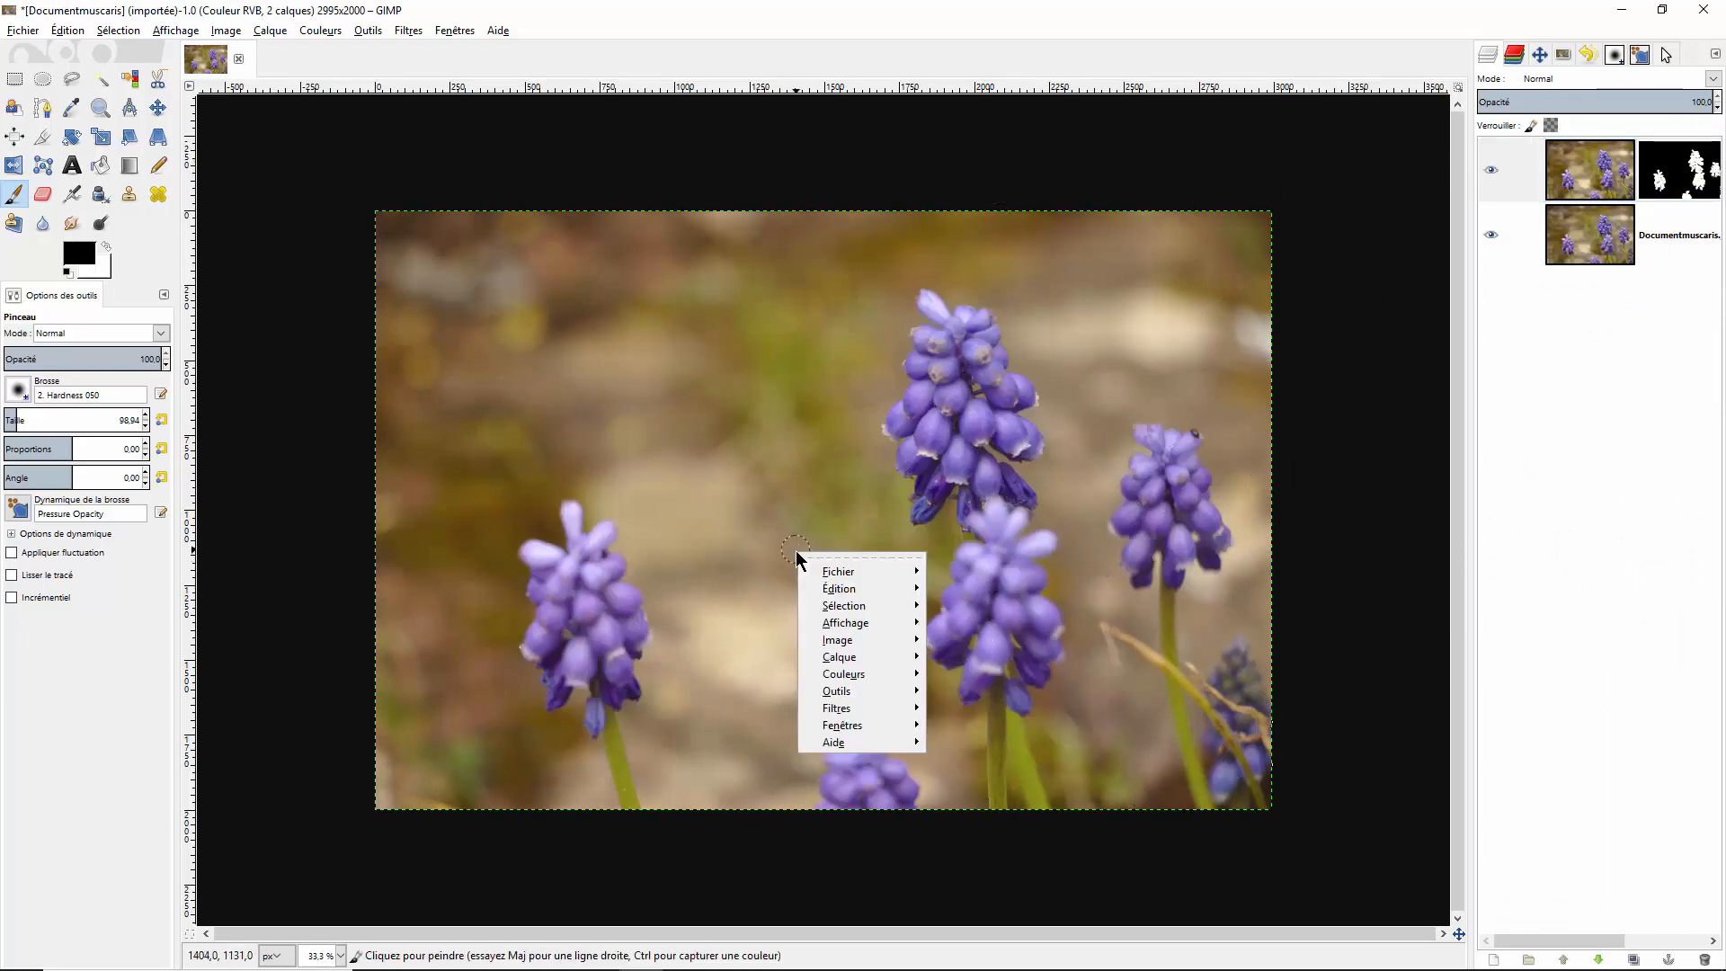
mouse_move(835, 669)
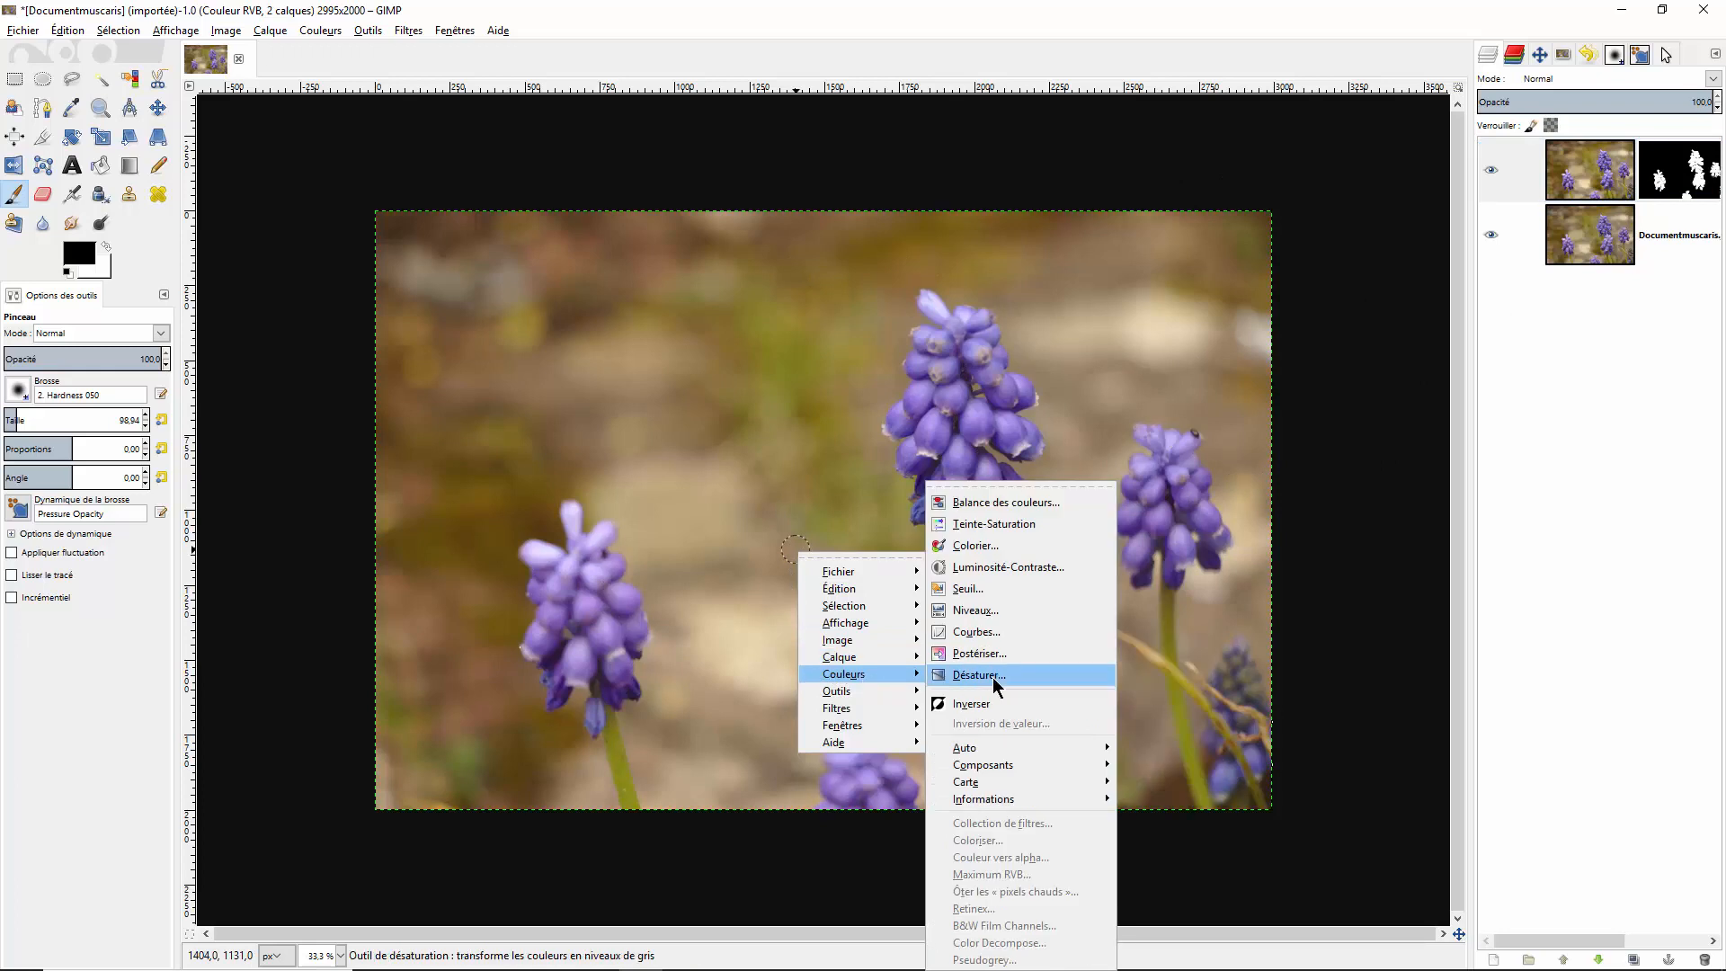
left_click(1038, 525)
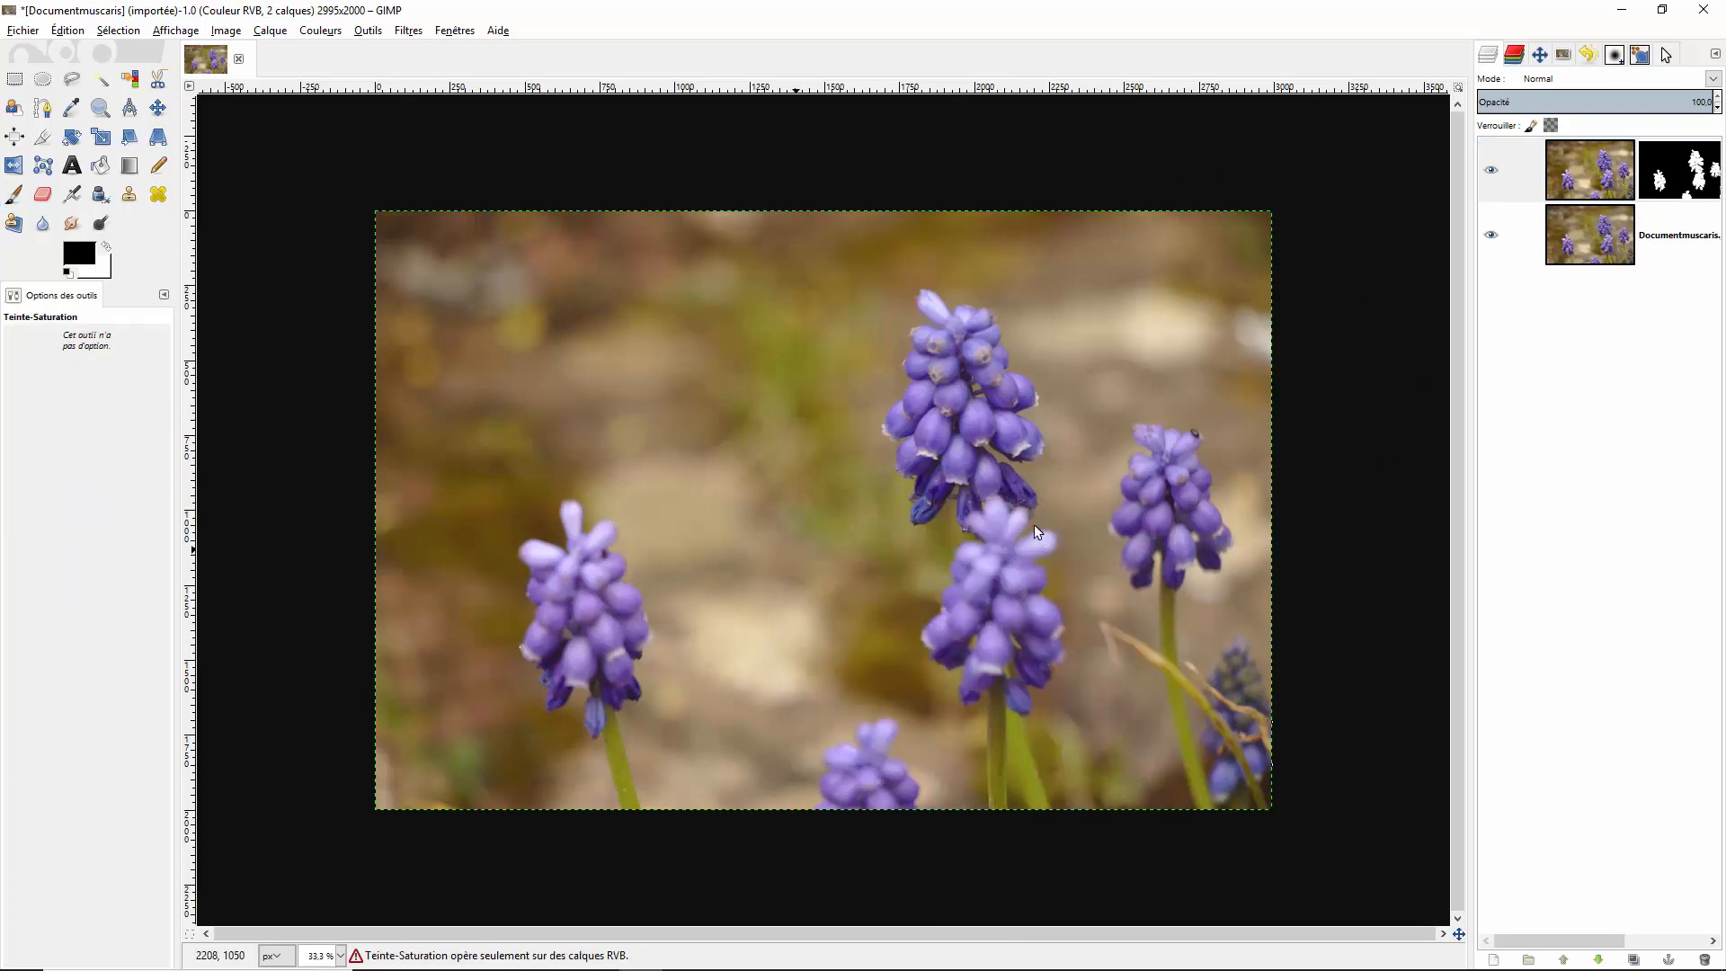
left_click(1504, 591)
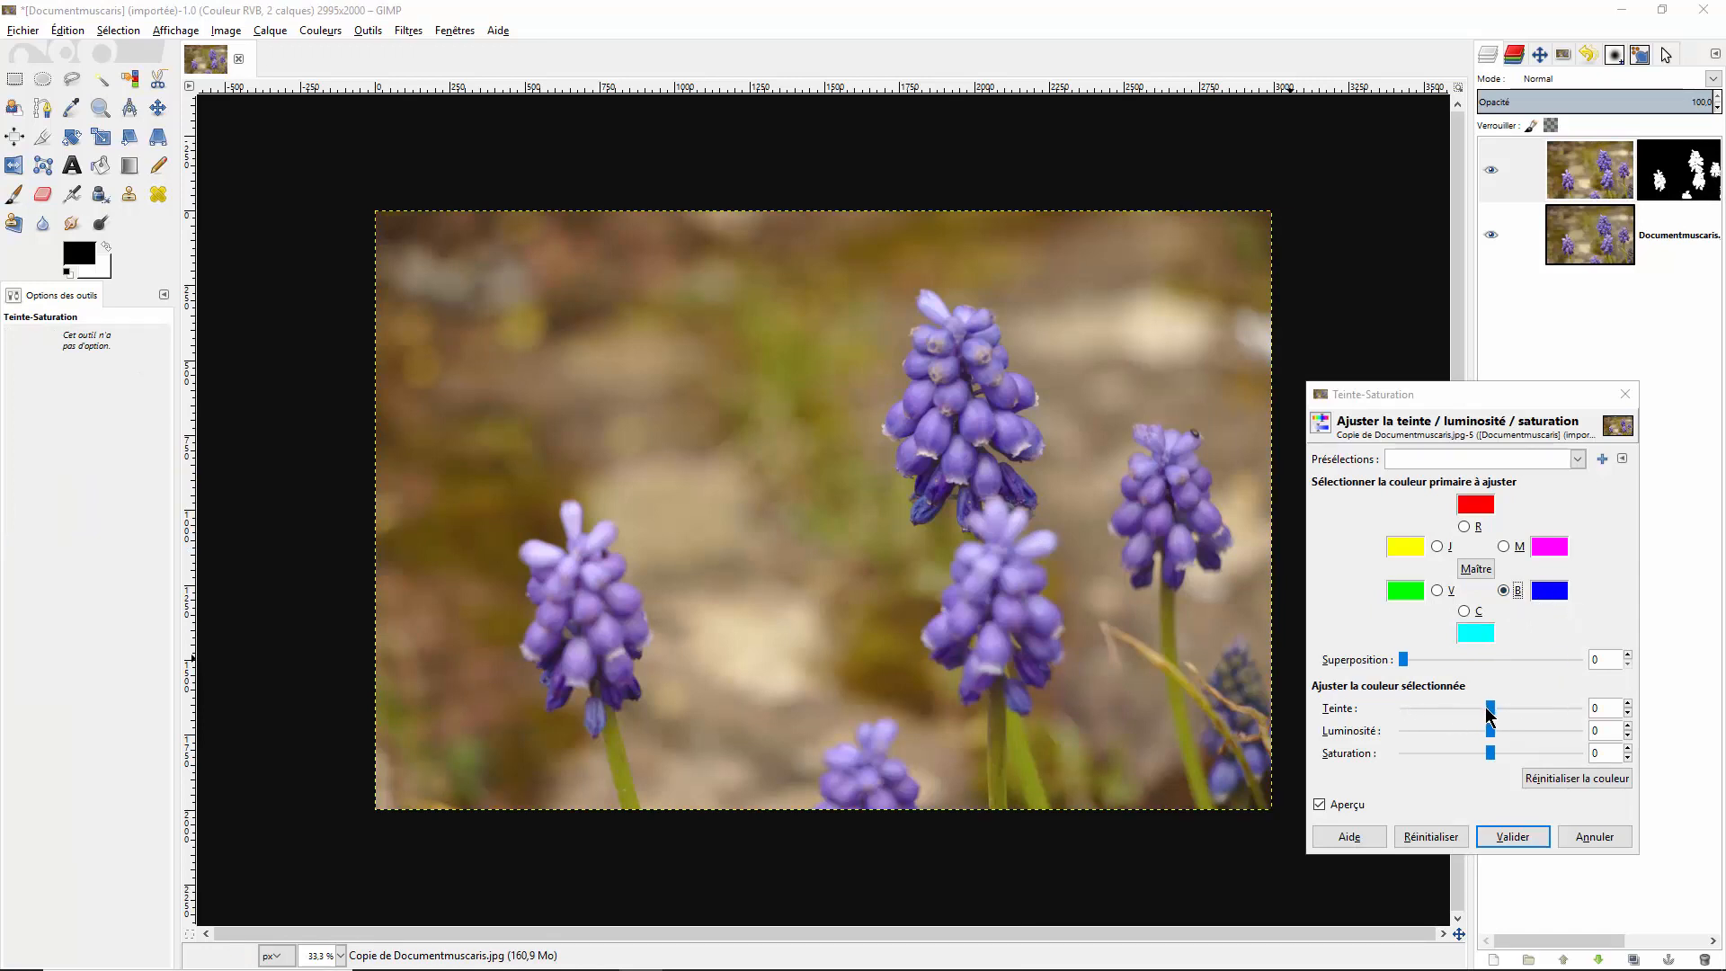
left_click(1490, 709)
left_click_drag(1490, 709, 1524, 711)
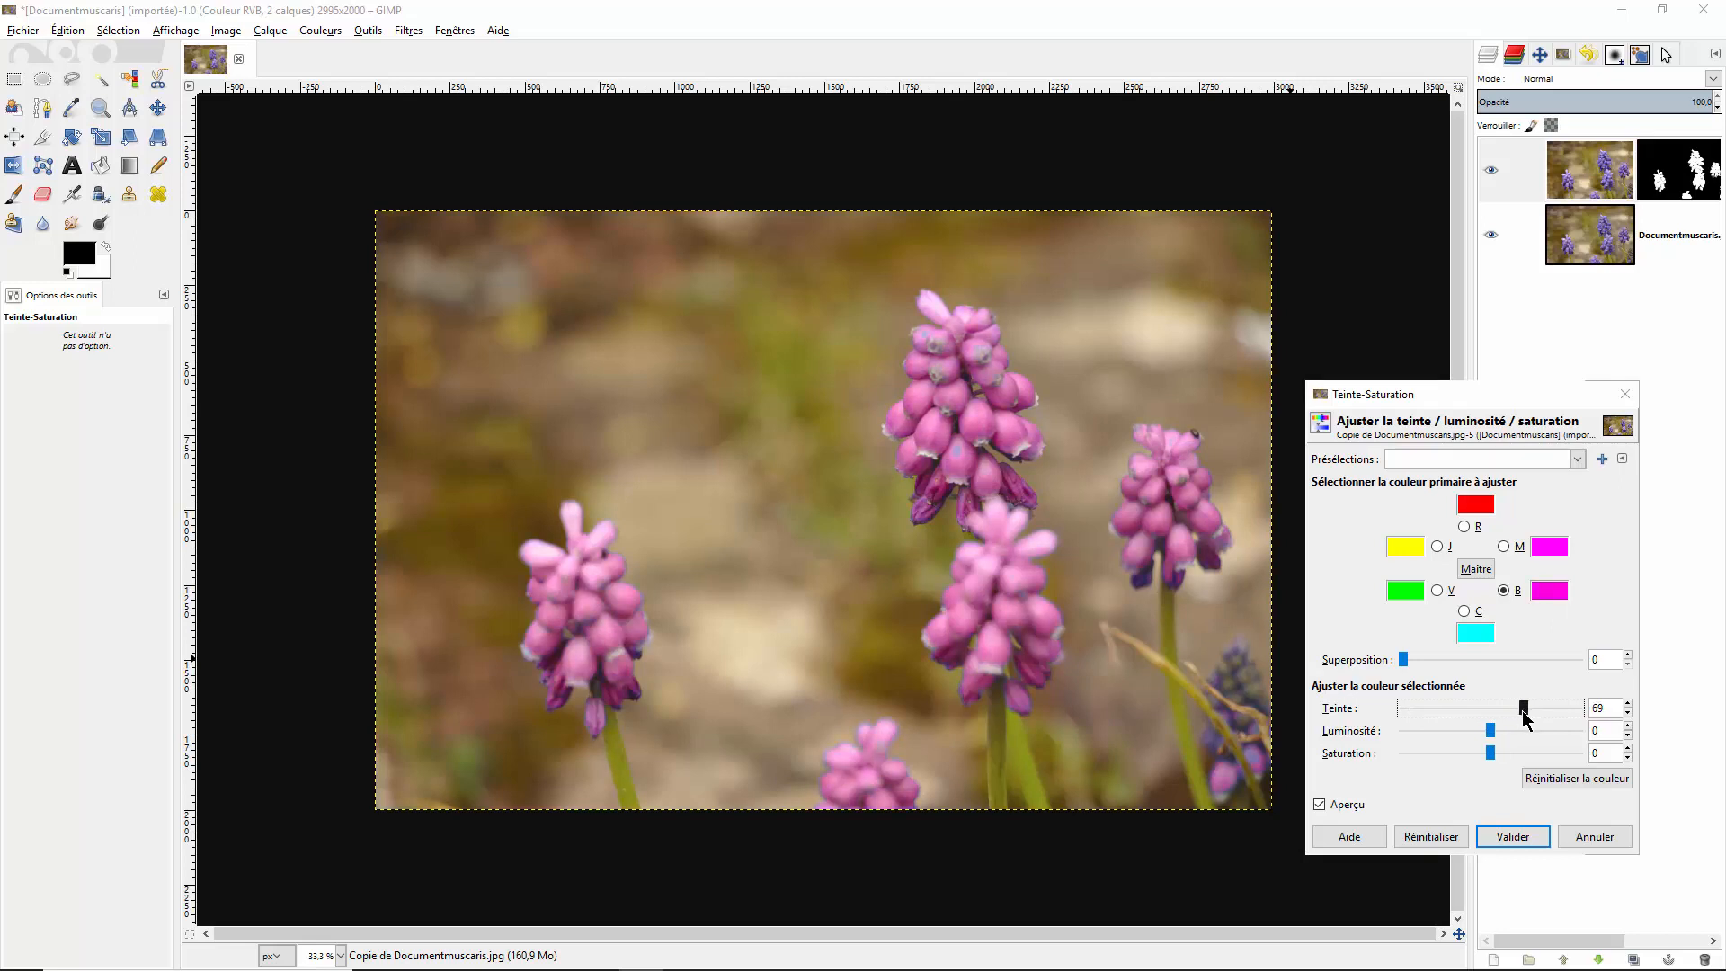
left_click(1530, 840)
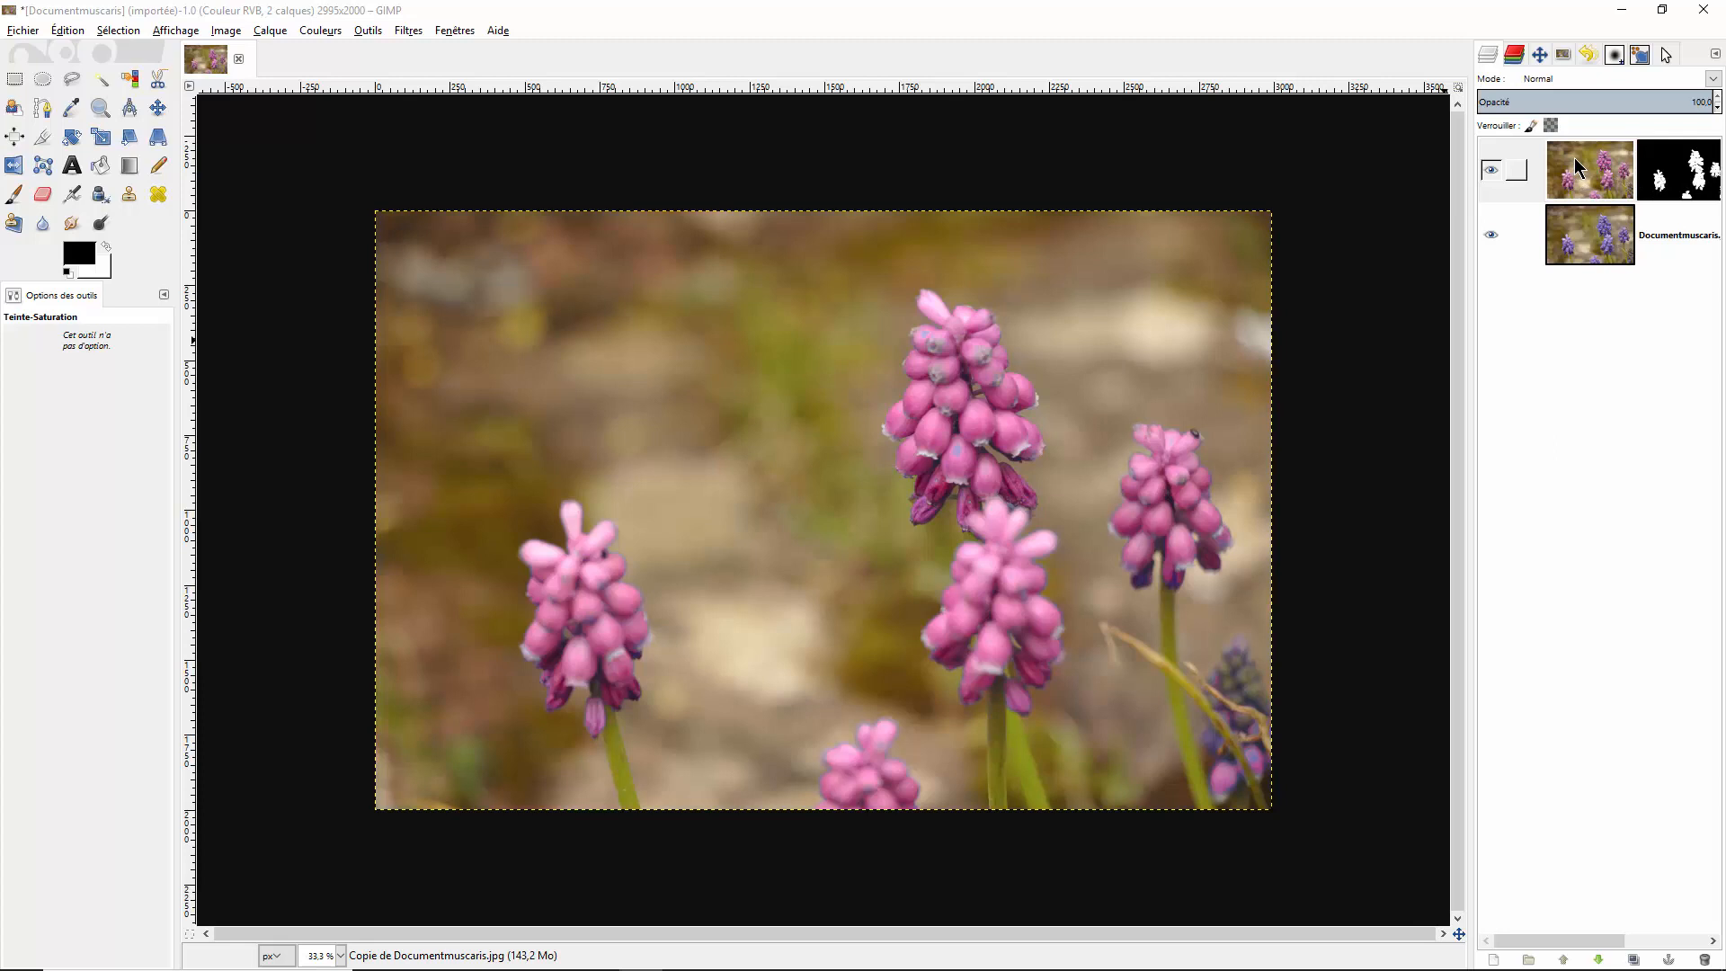
- Apply the copied layer's mask and hide the original photo layer so only the recoloured flowers remain
right_click(1681, 183)
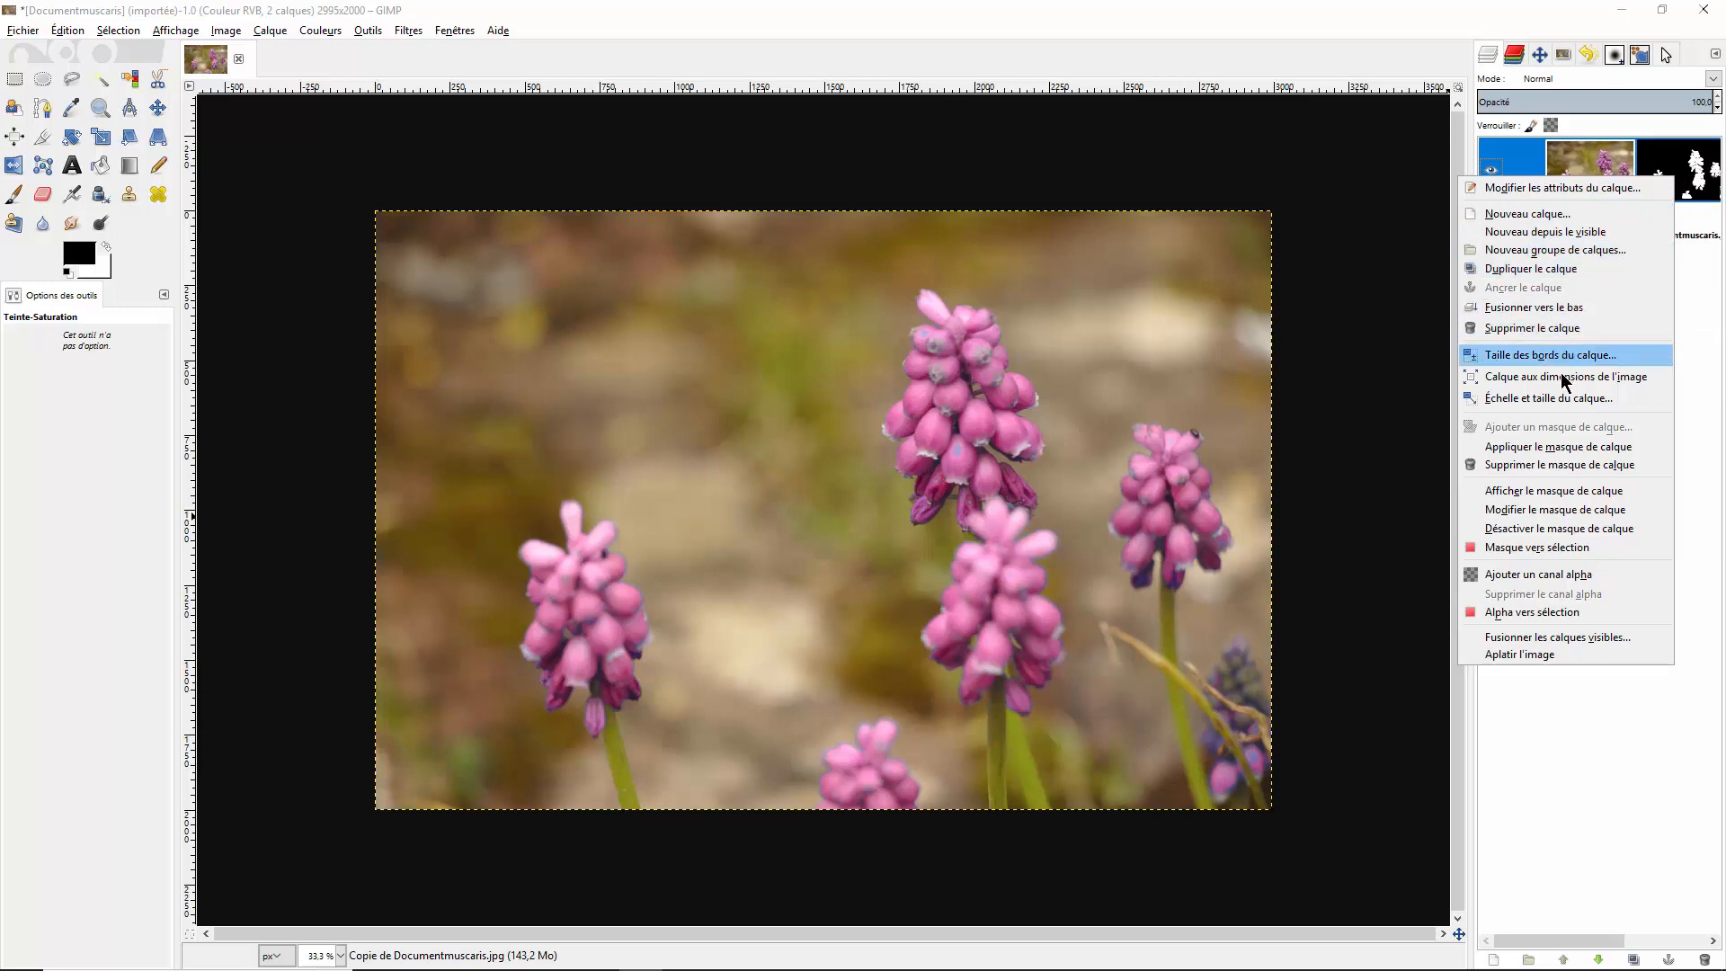
left_click(1571, 447)
left_click(1490, 235)
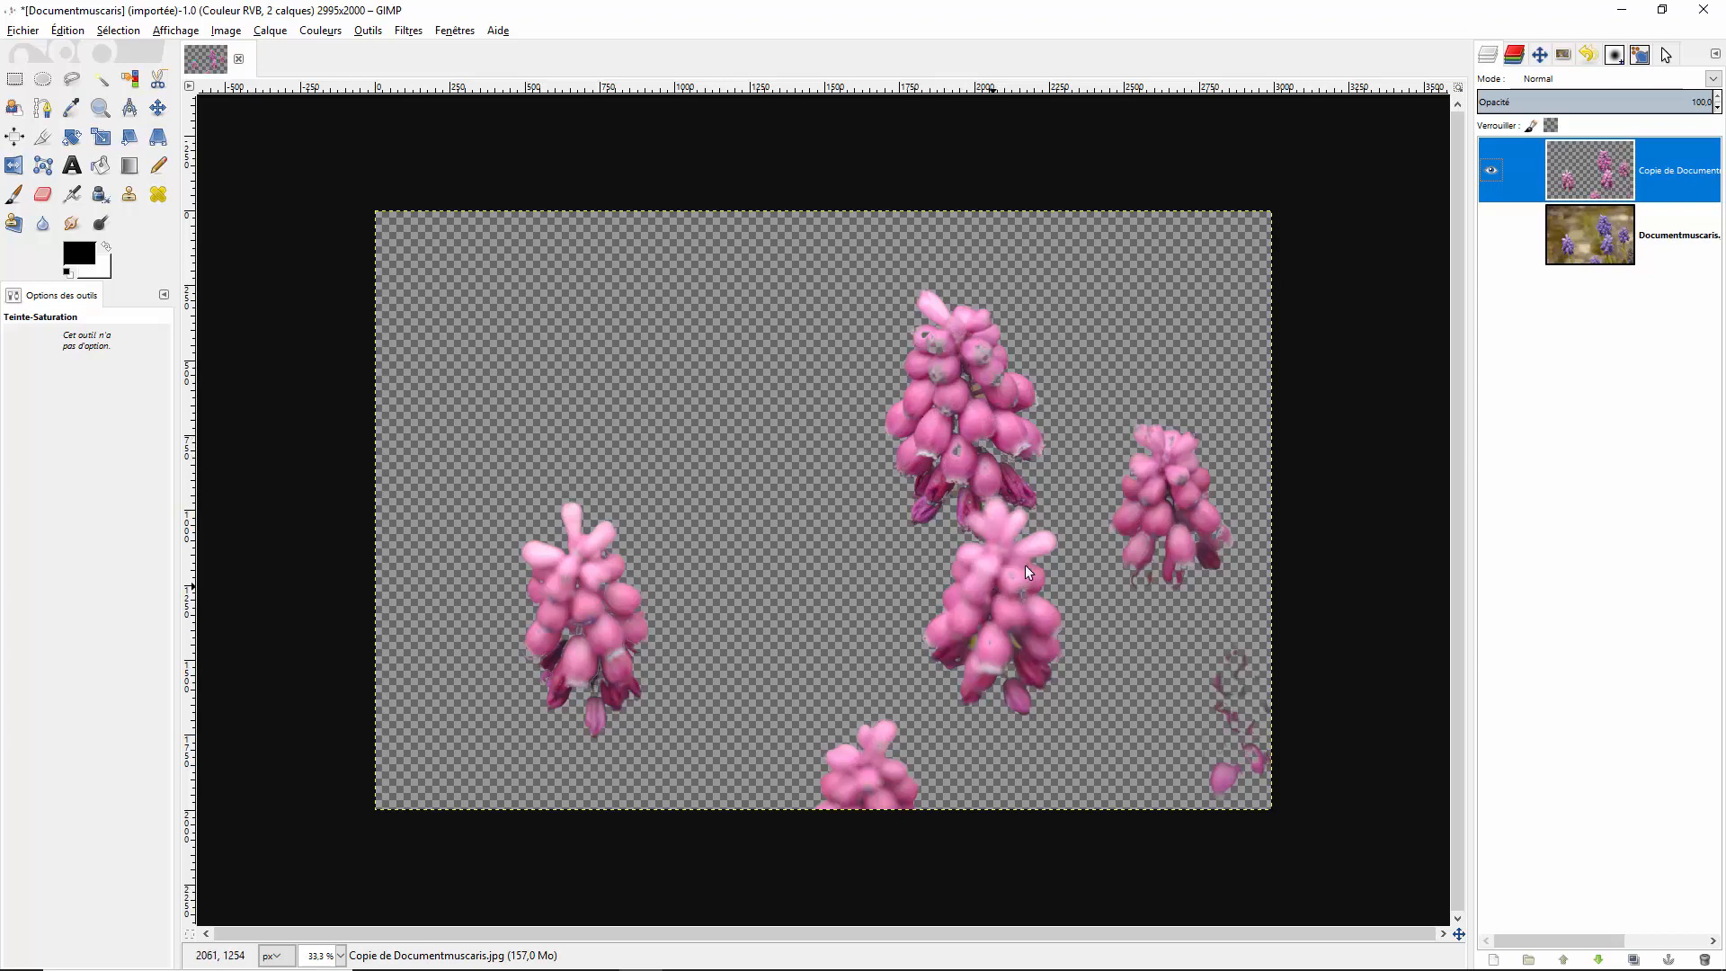
- Open the pointer information and switch its TSV colour readout to RVB
left_click(1666, 57)
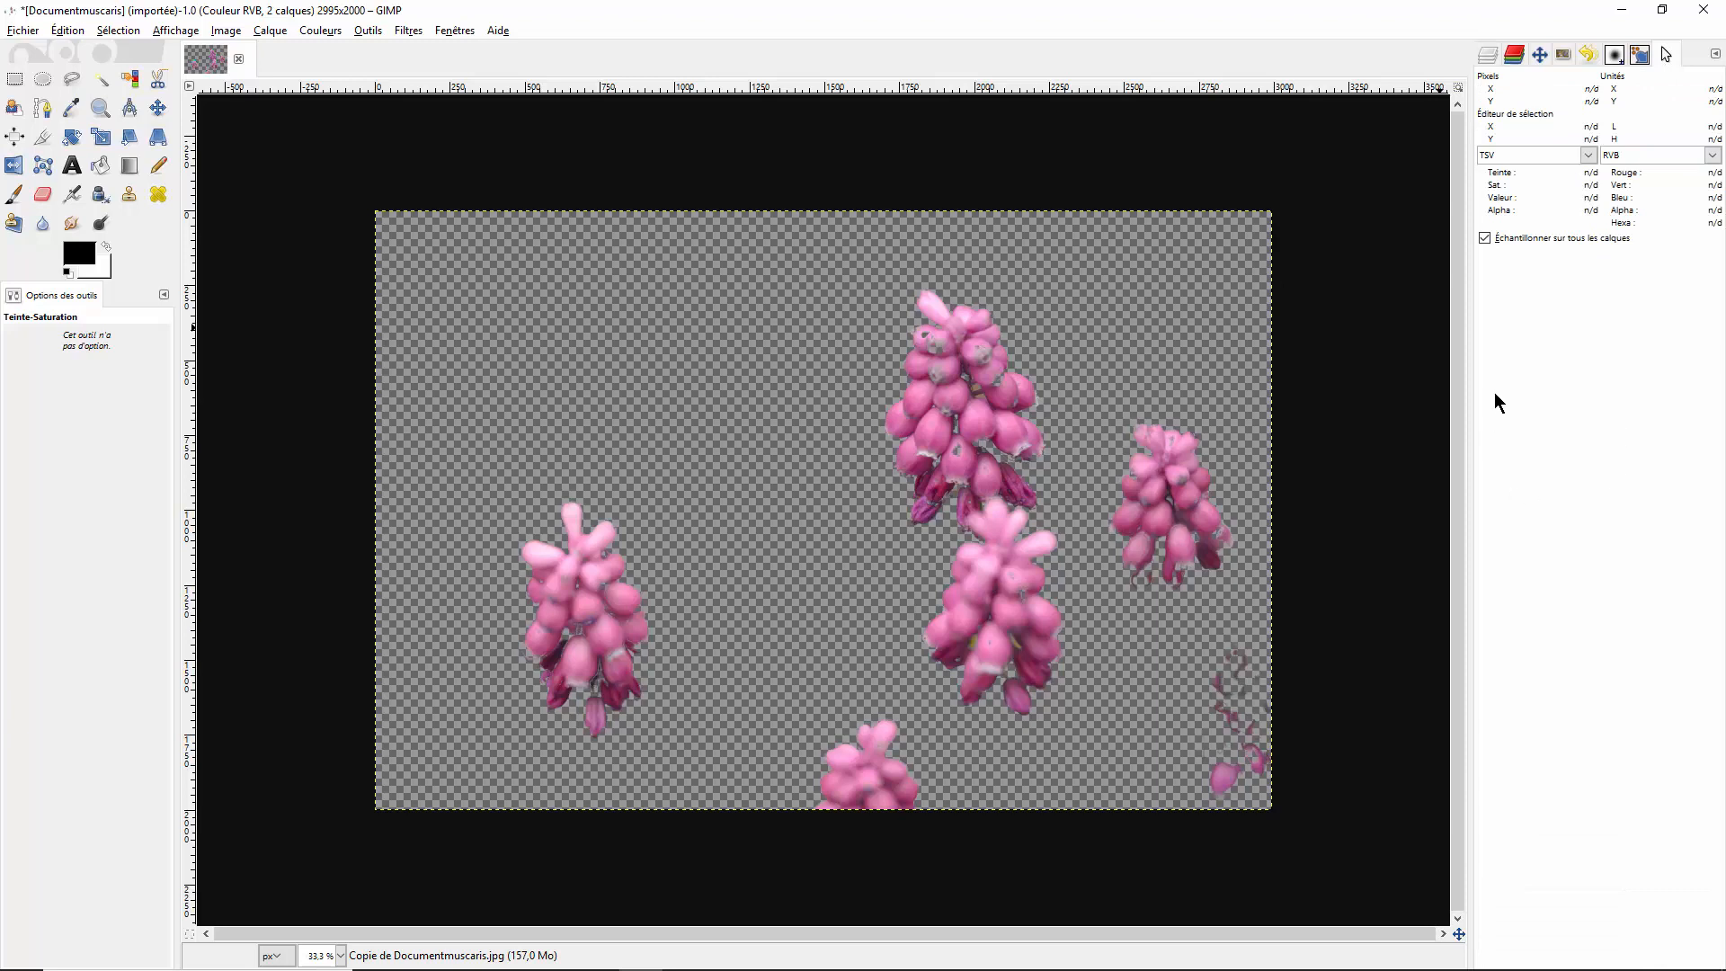
left_click(1589, 155)
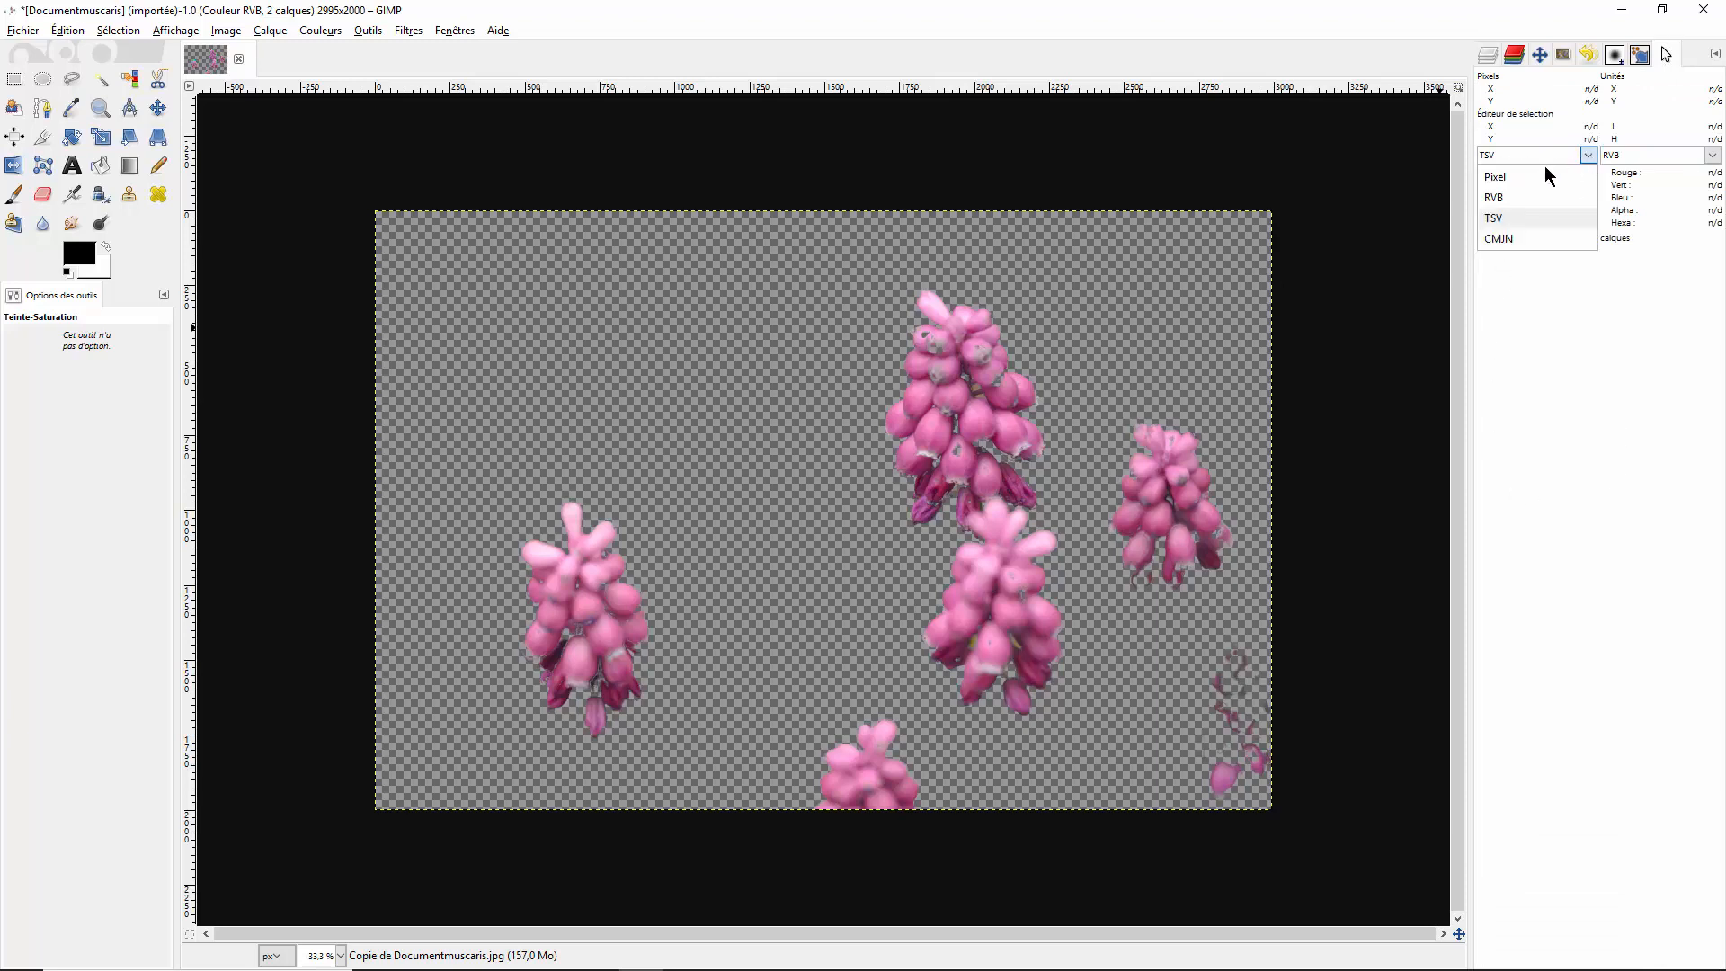
left_click(1509, 194)
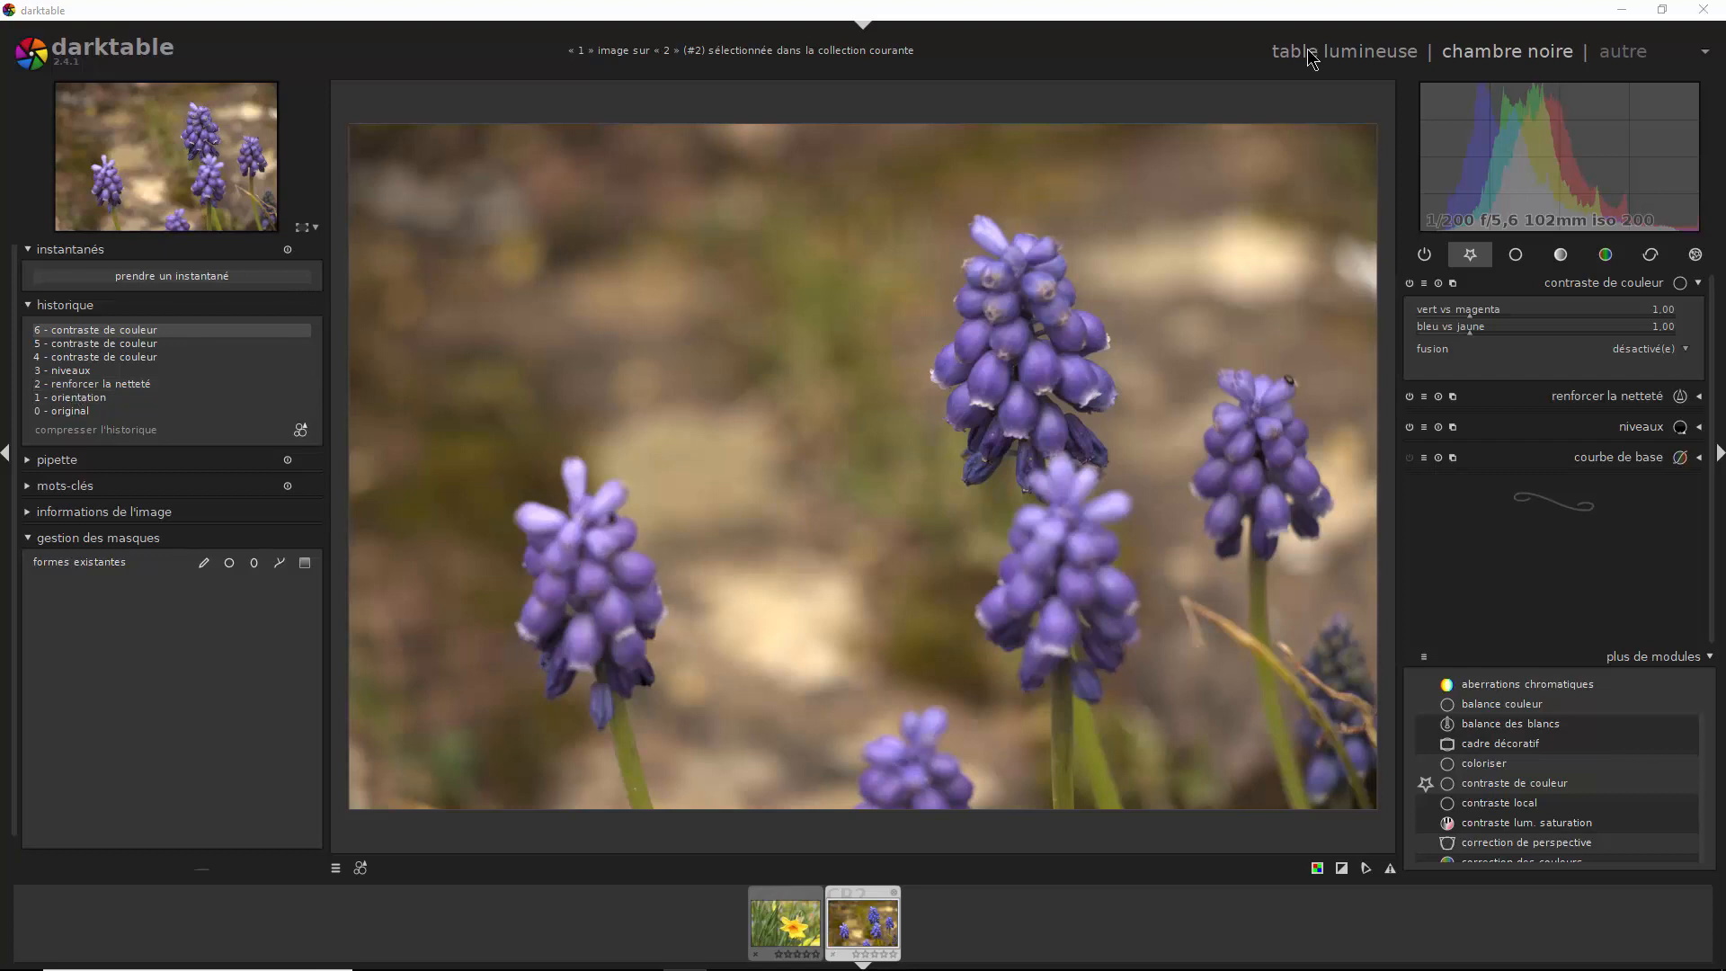
- In darktable, return to the table lumineuse and open the second image of the Documents film roll
key("l")
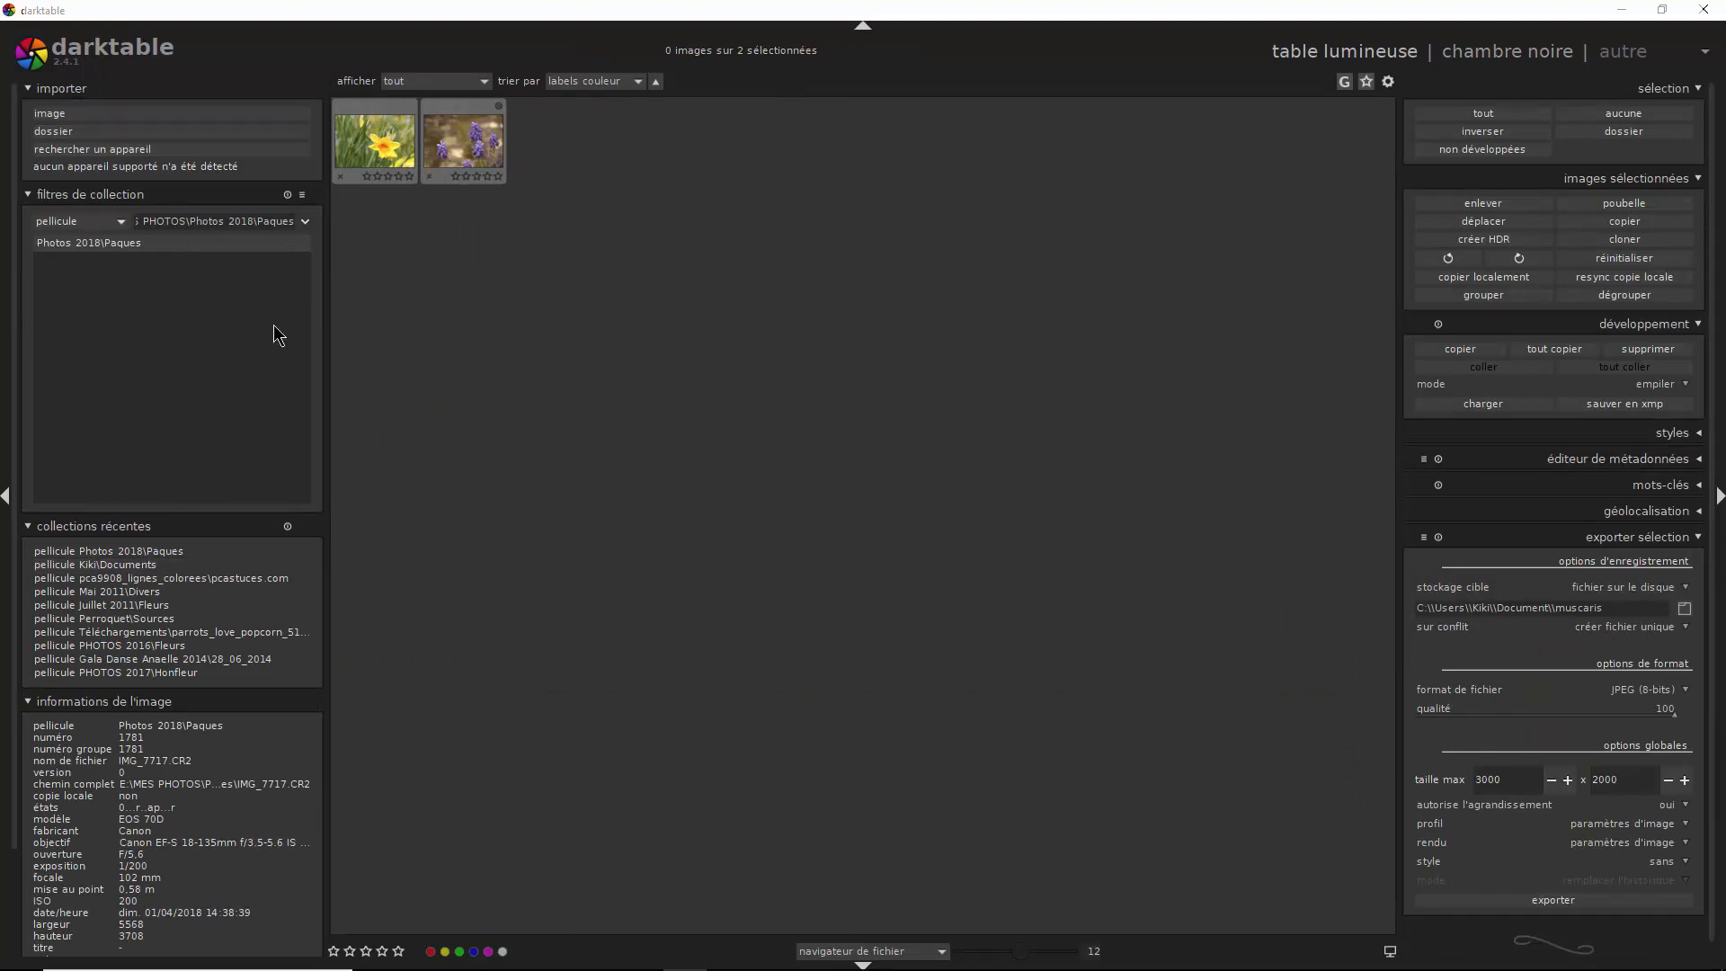
left_click(135, 565)
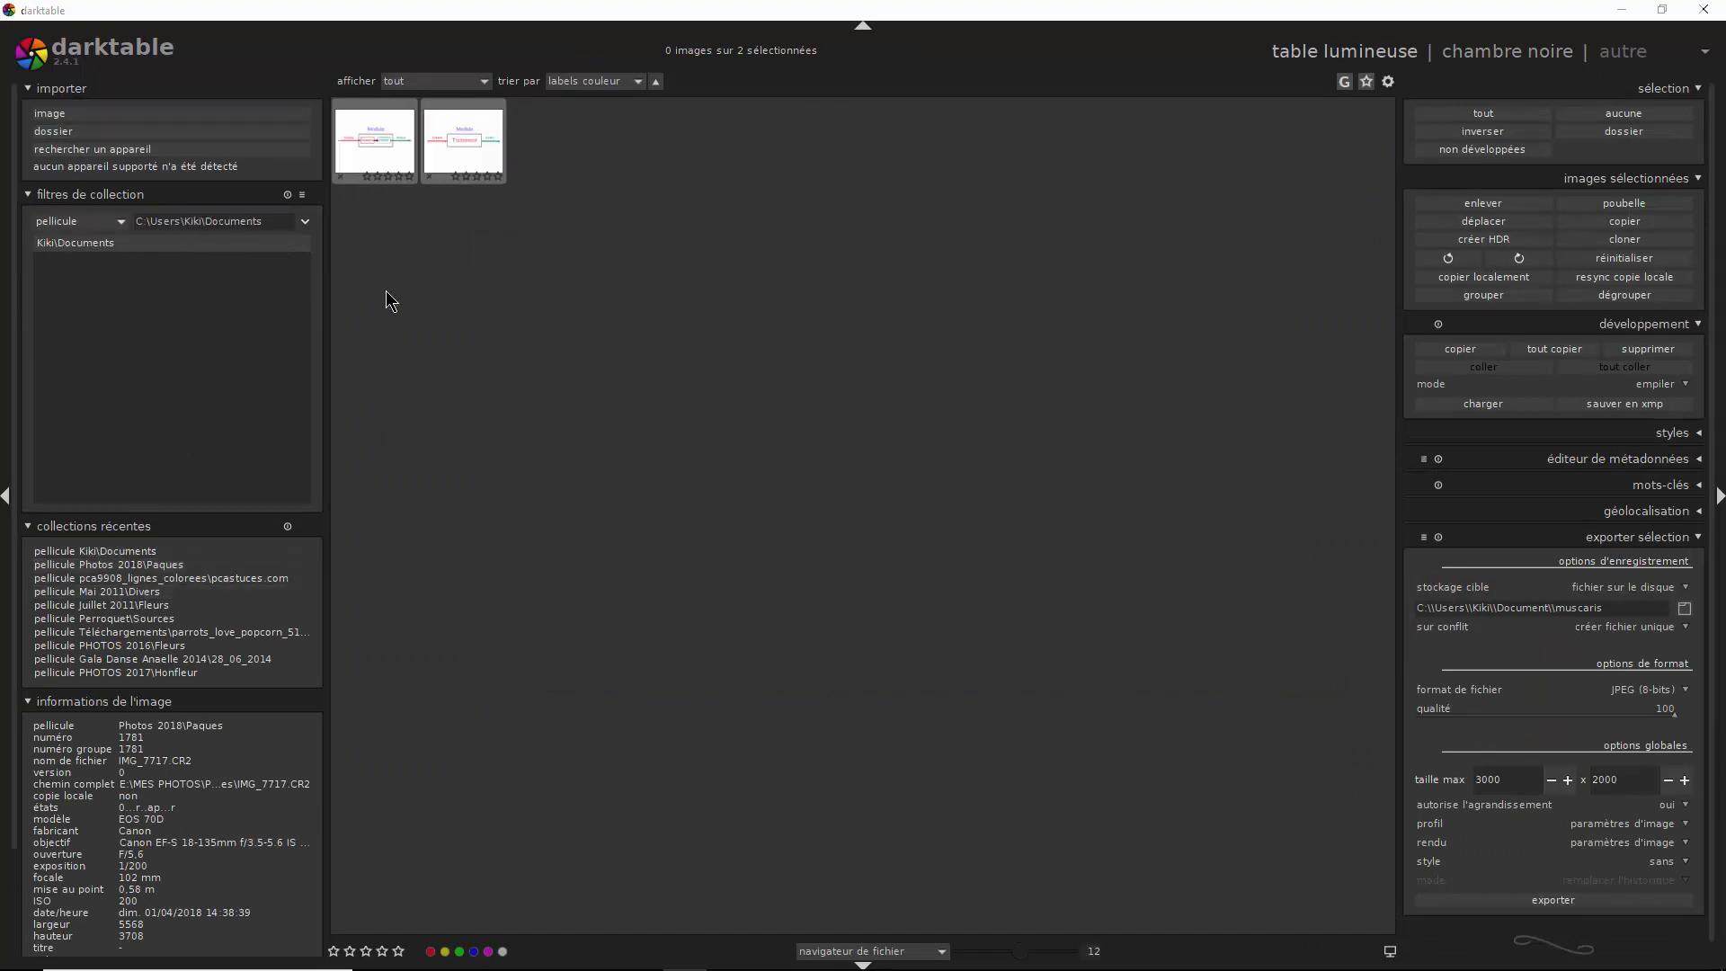
double_click(444, 148)
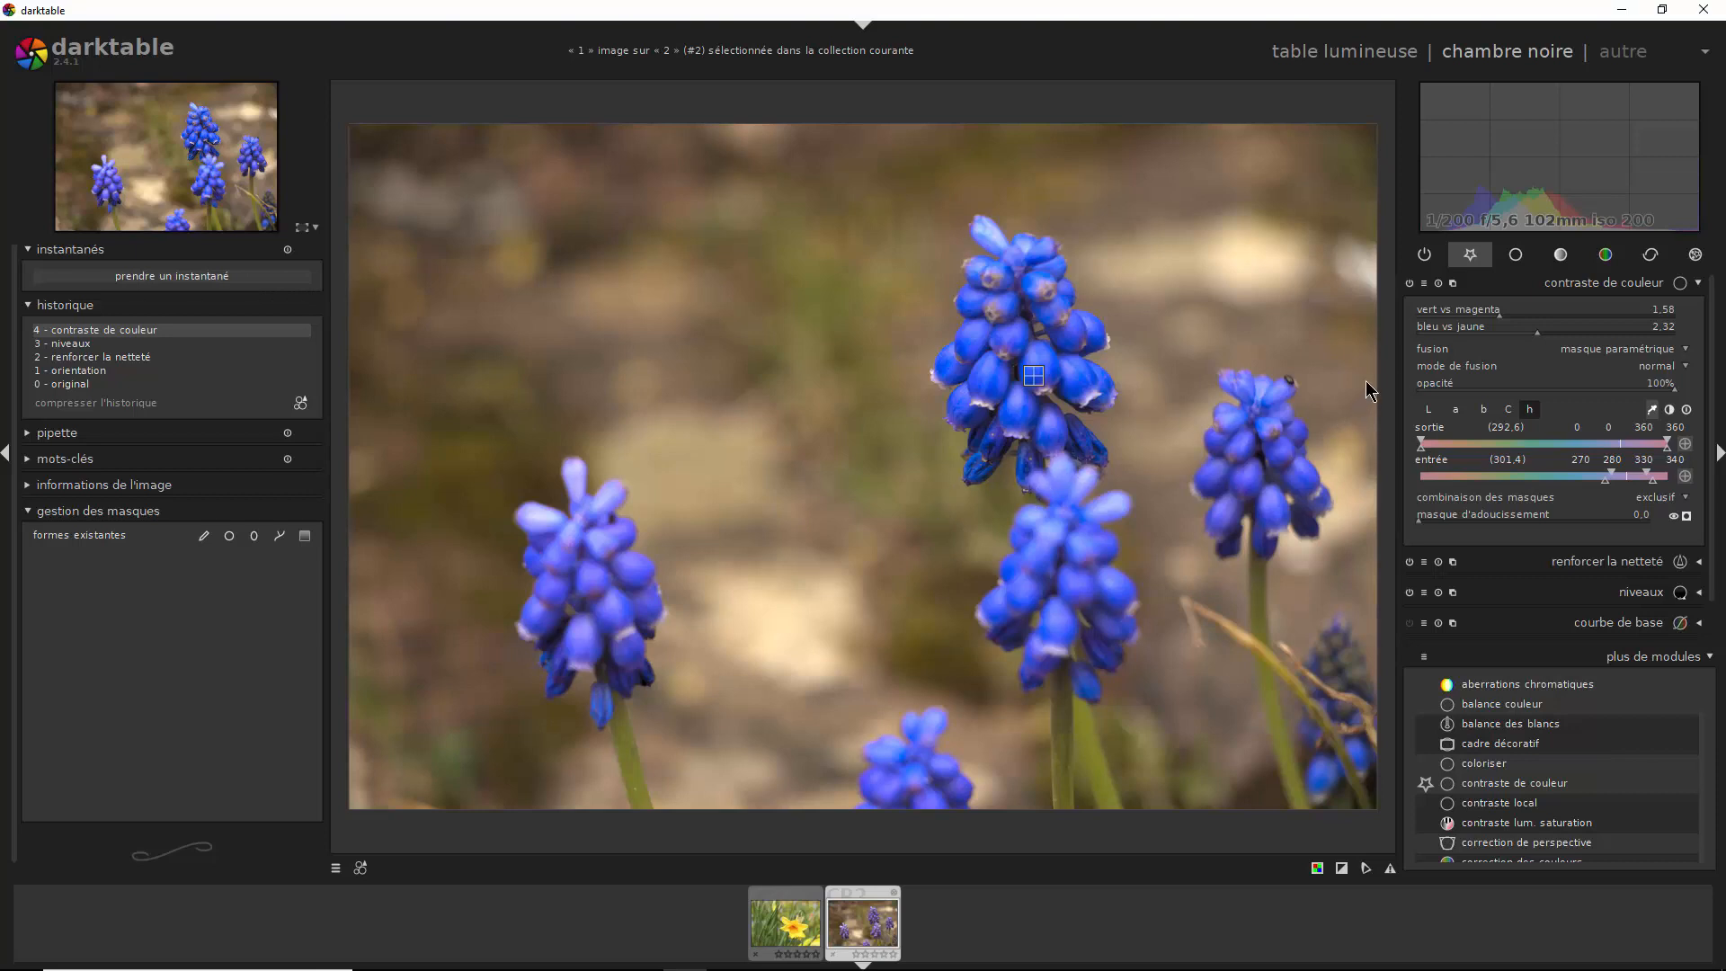
- Select masque paramétrique as the fusion of contraste de couleur and adjust vert vs magenta
left_click(1687, 348)
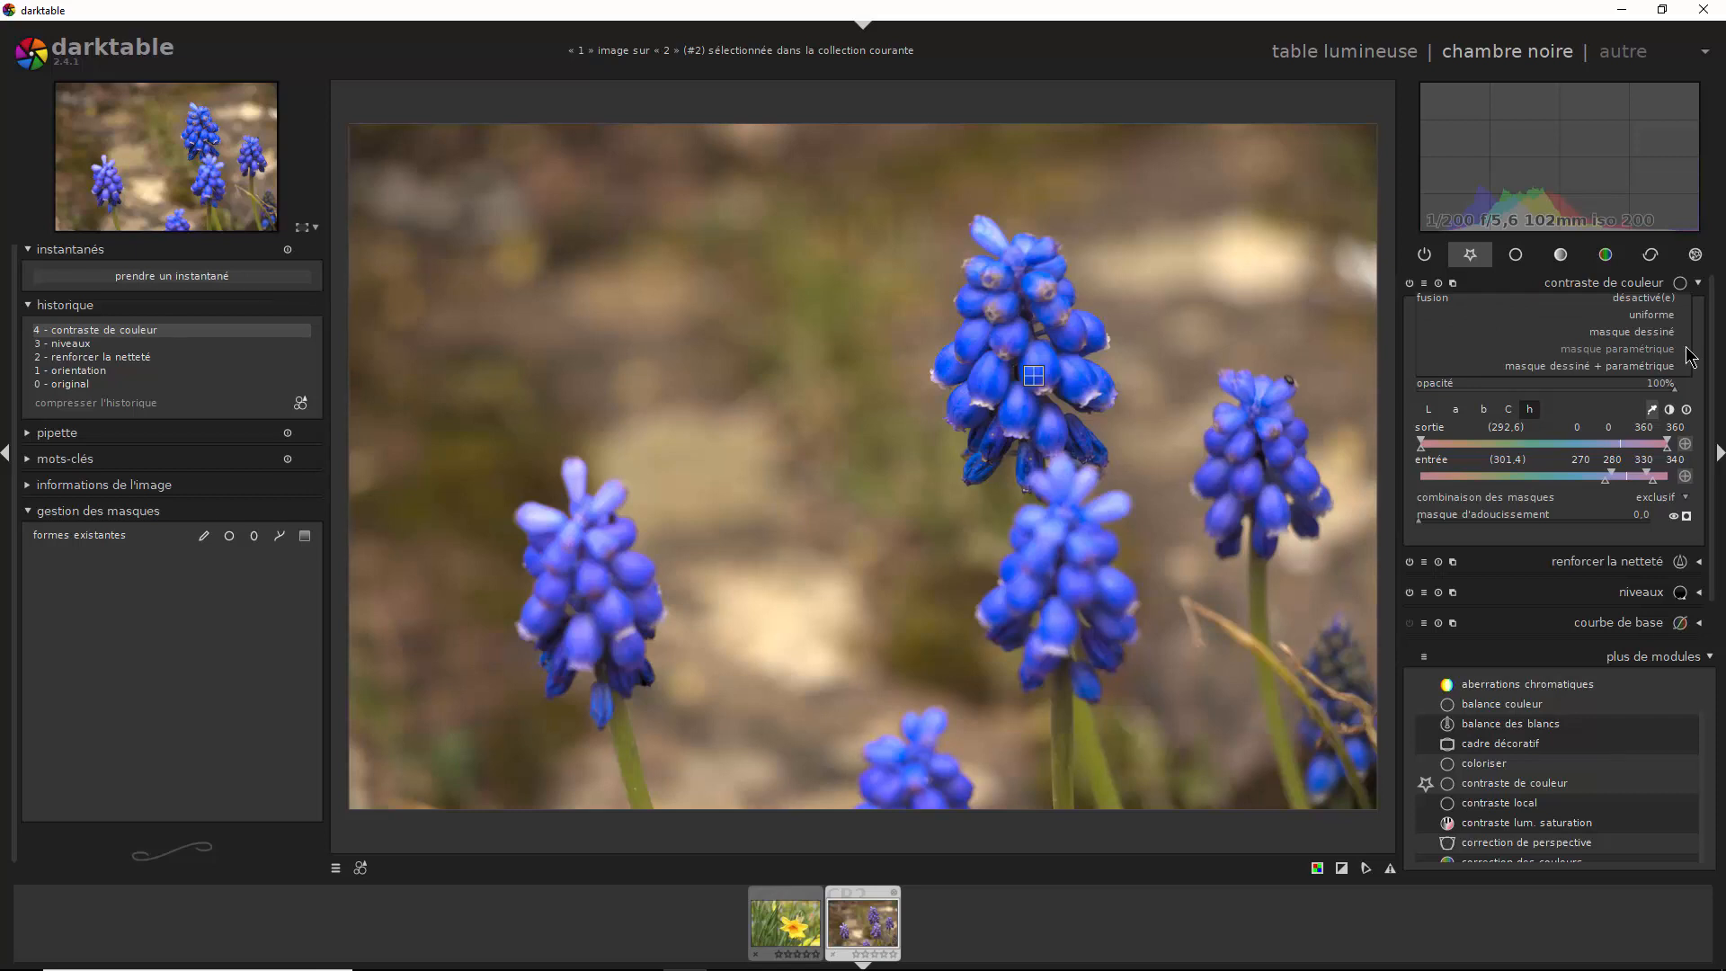
left_click(1686, 349)
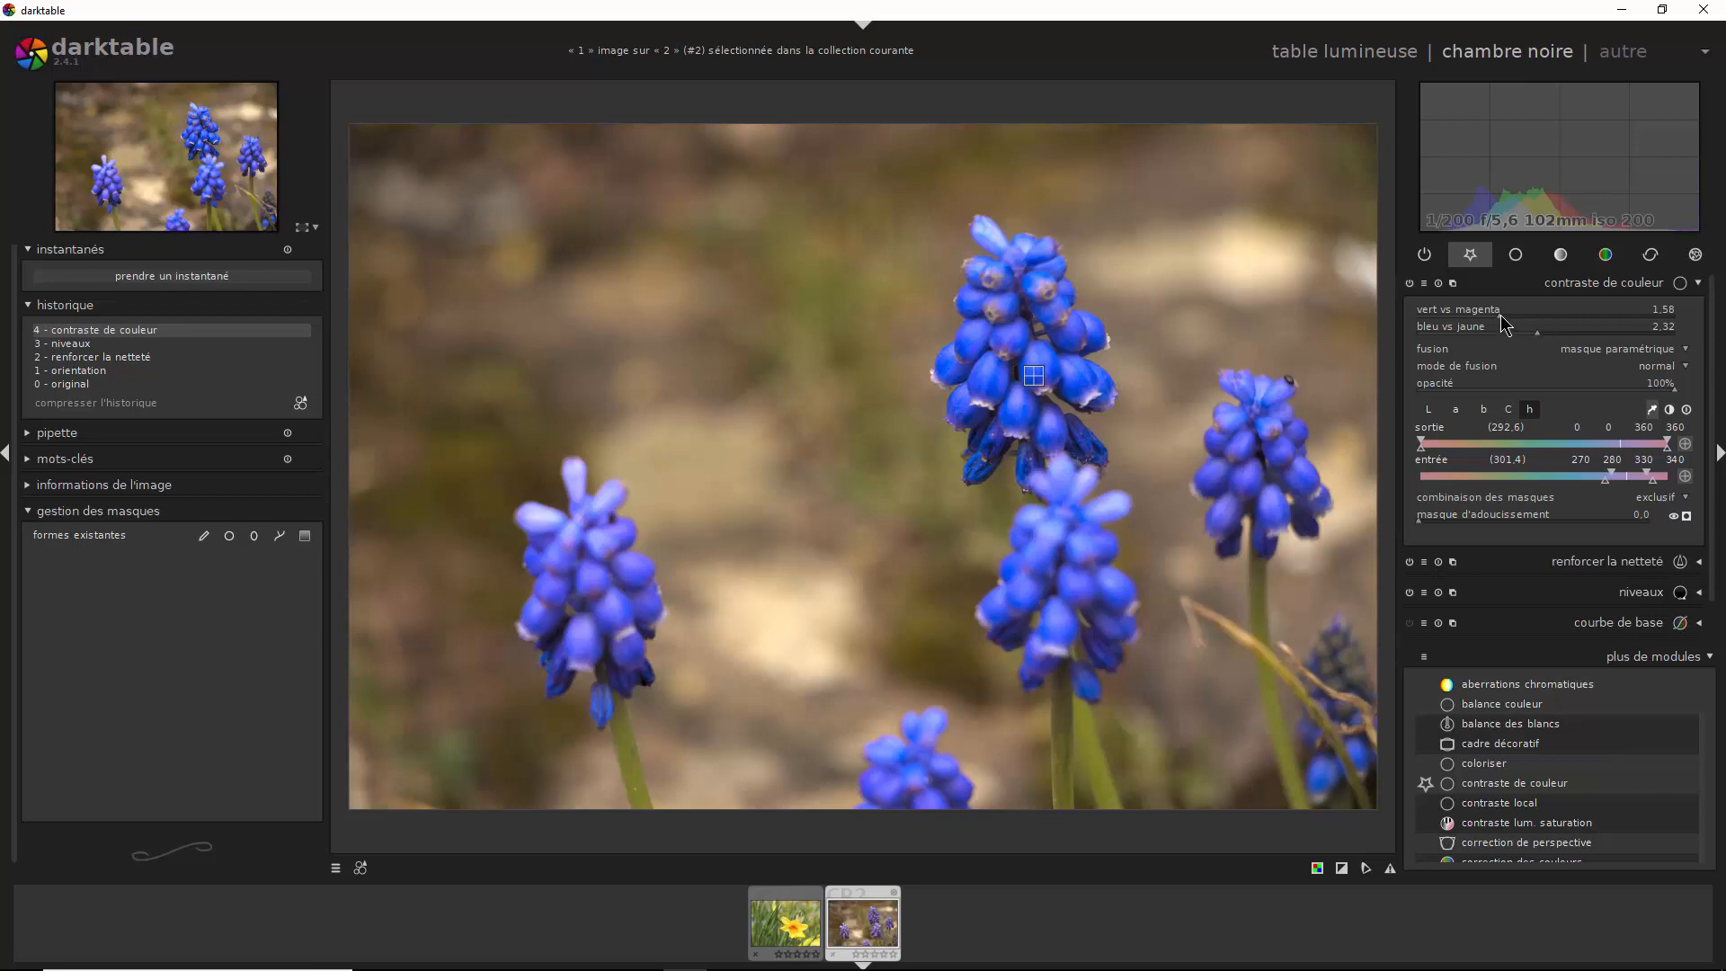
mouse_move(1511, 323)
left_mouse_down()
mouse_move(1593, 329)
mouse_move(1495, 338)
left_mouse_up()
- Try vert vs magenta at 2.96 on the masked flowers, toggling the parametric mask display before and after
left_click(1685, 517)
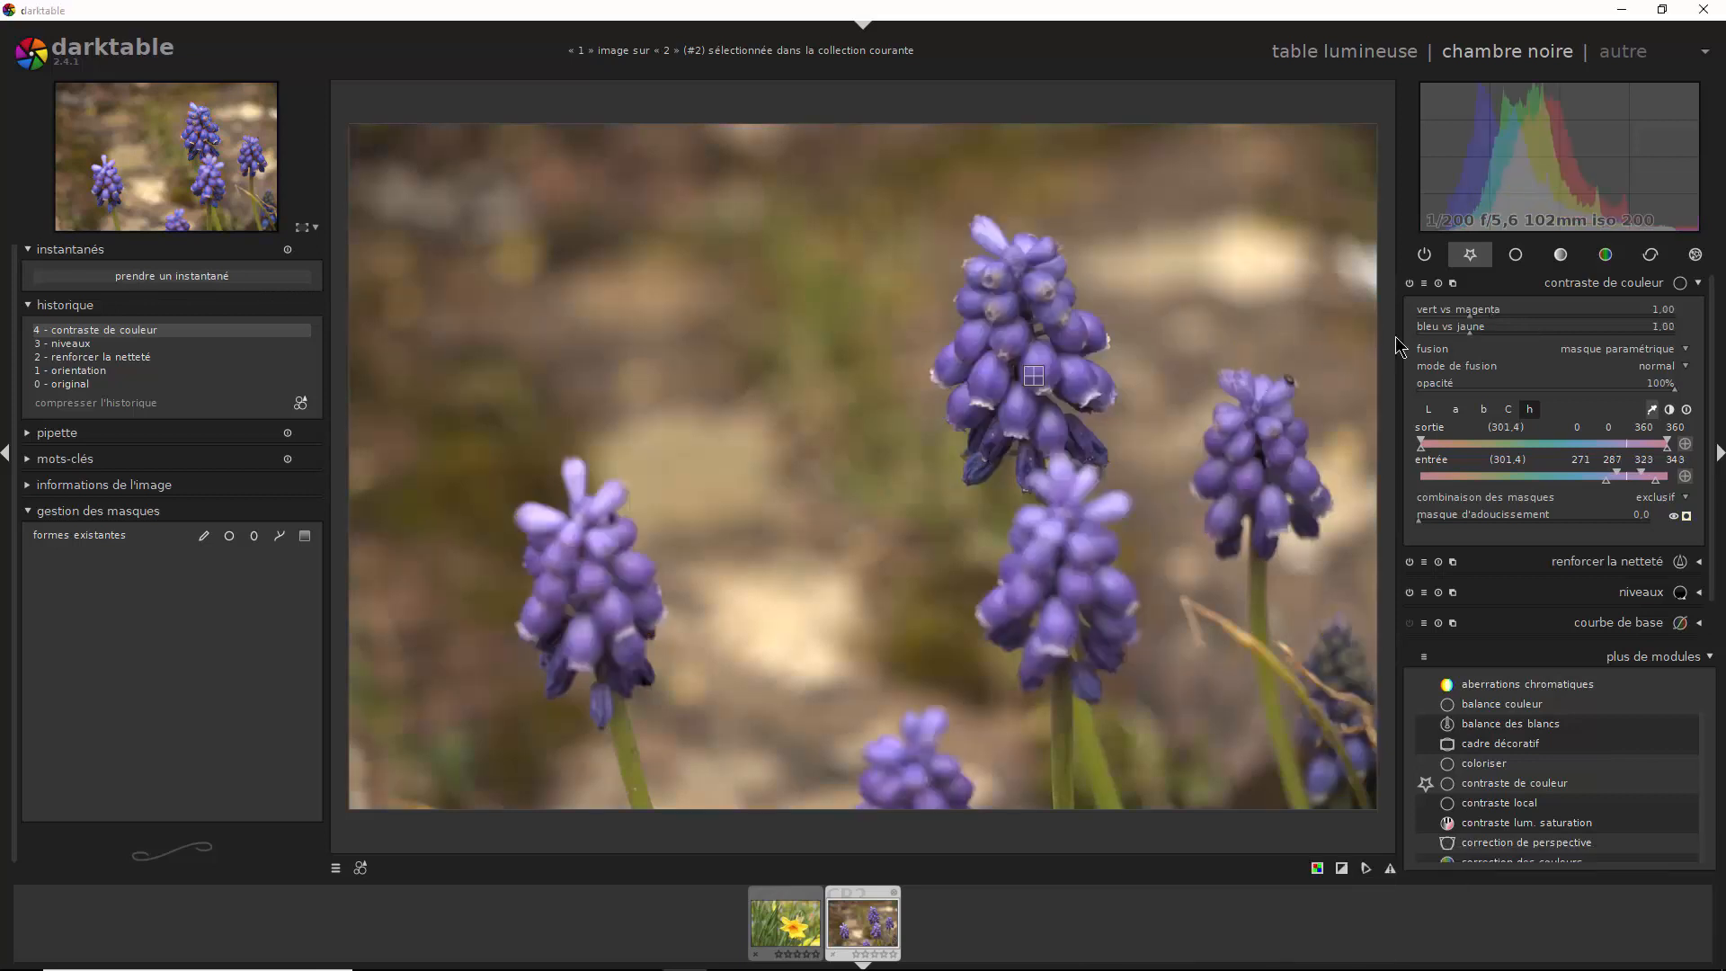
left_click_drag(1470, 315, 1585, 331)
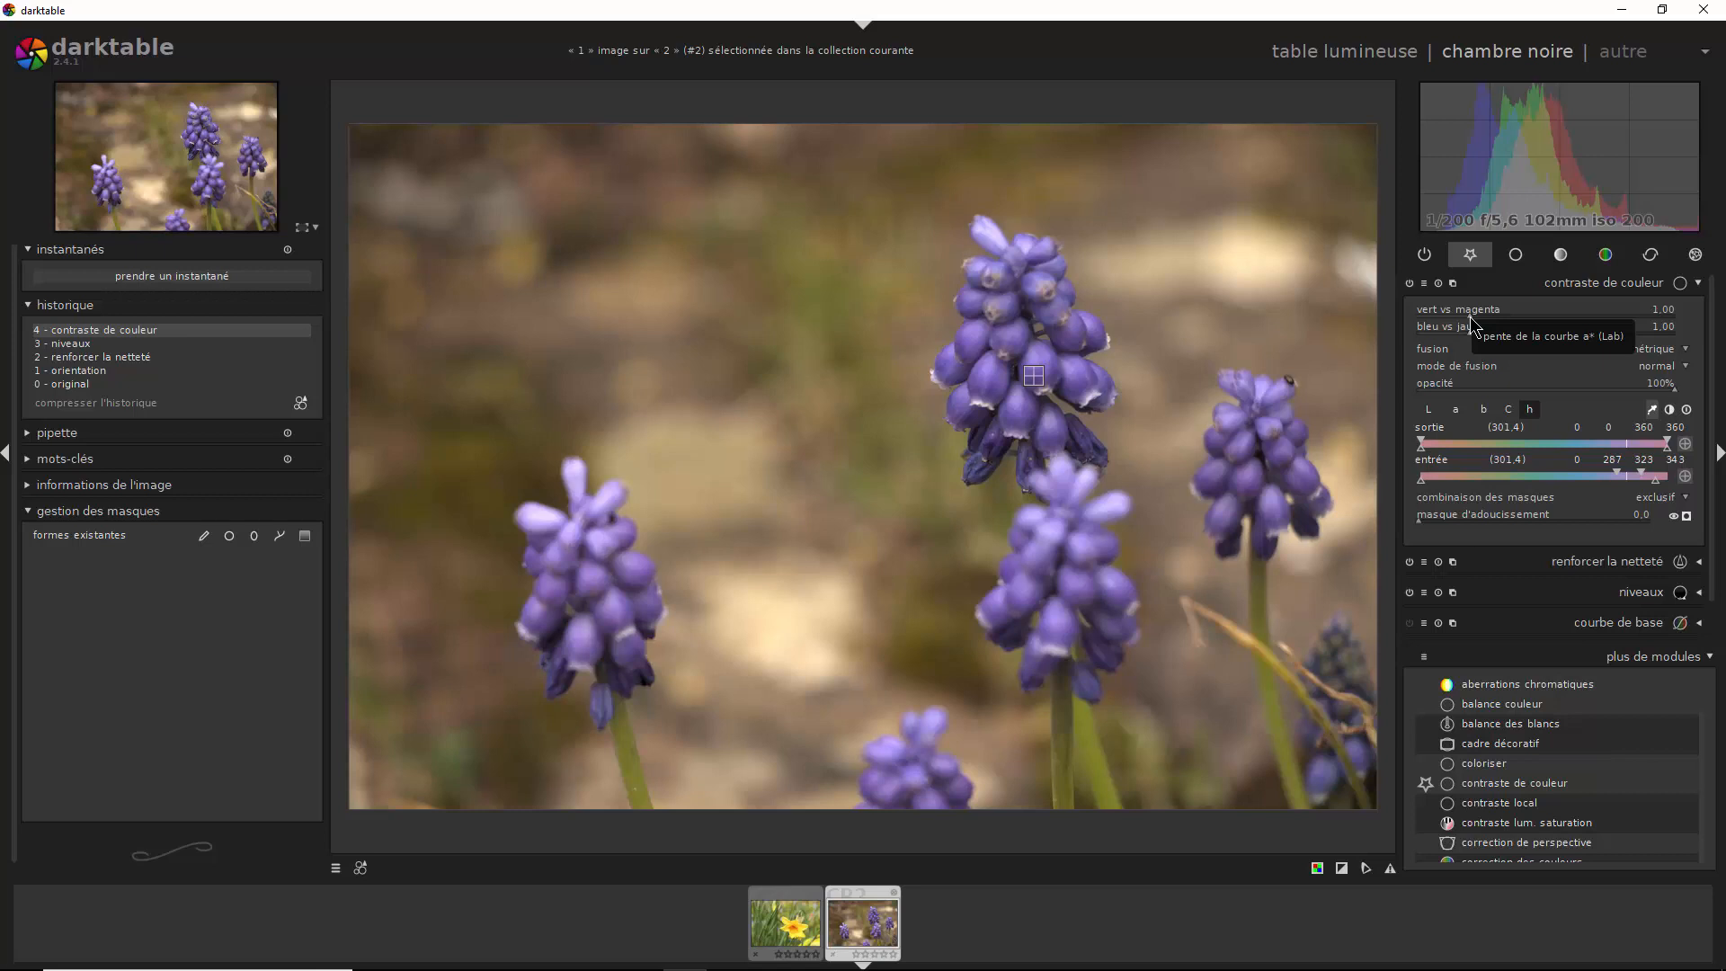
left_click_drag(1472, 324, 1576, 326)
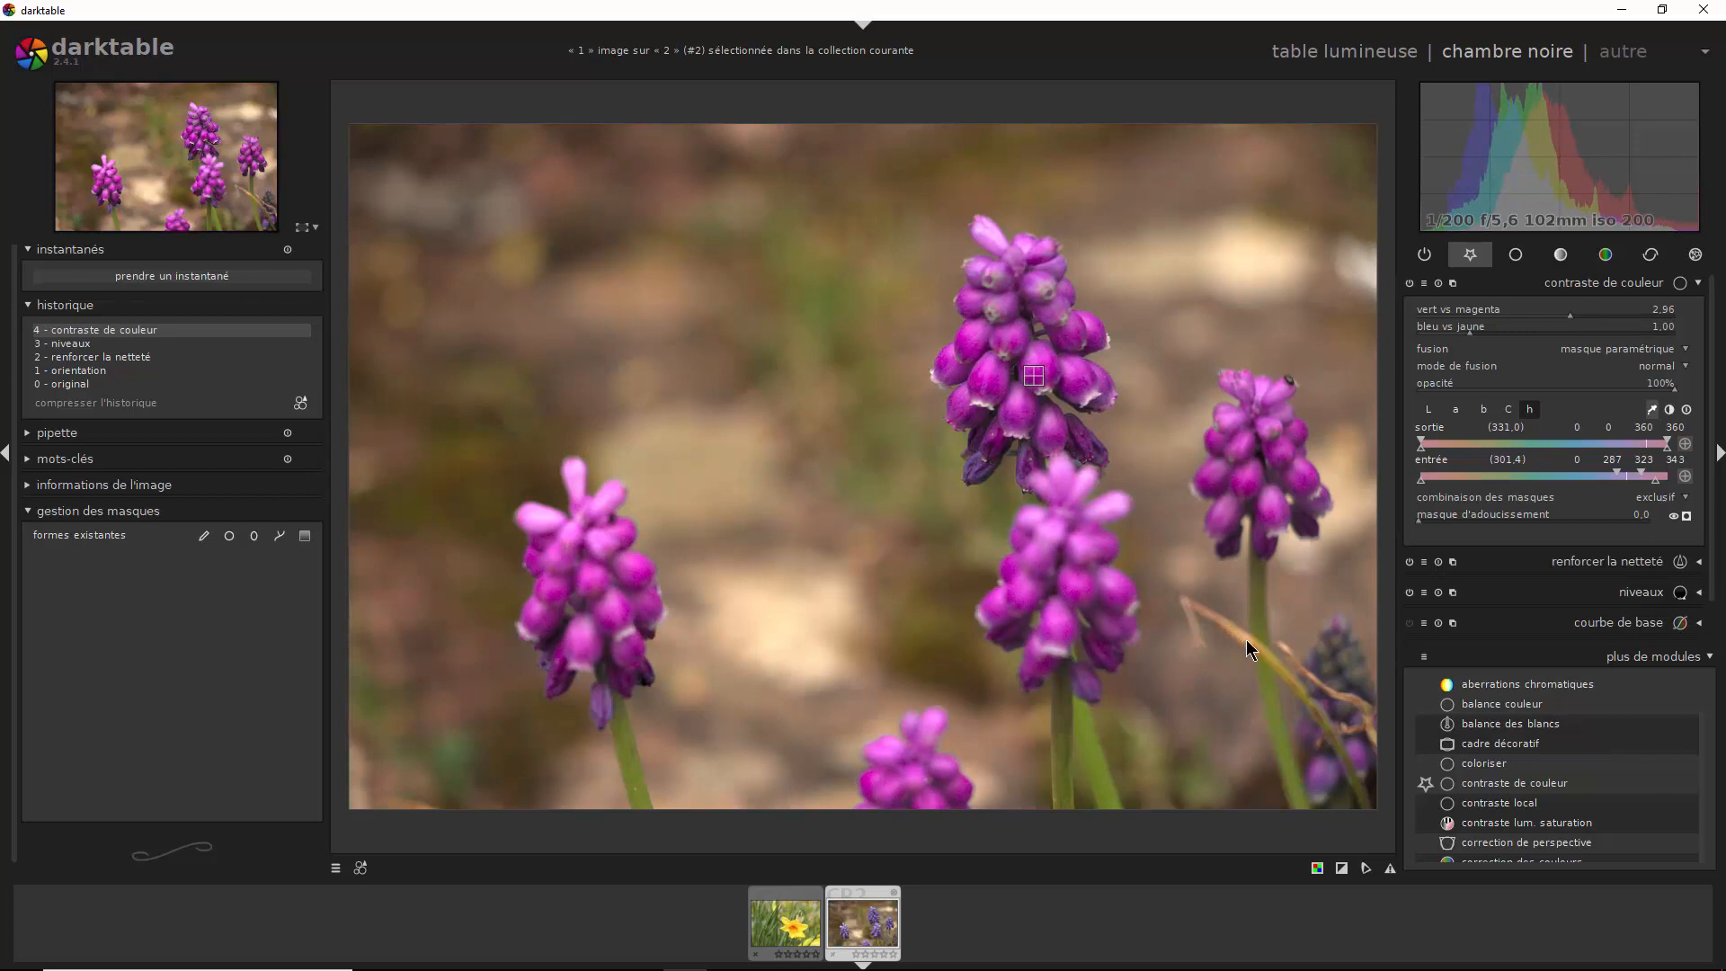
left_click(1687, 518)
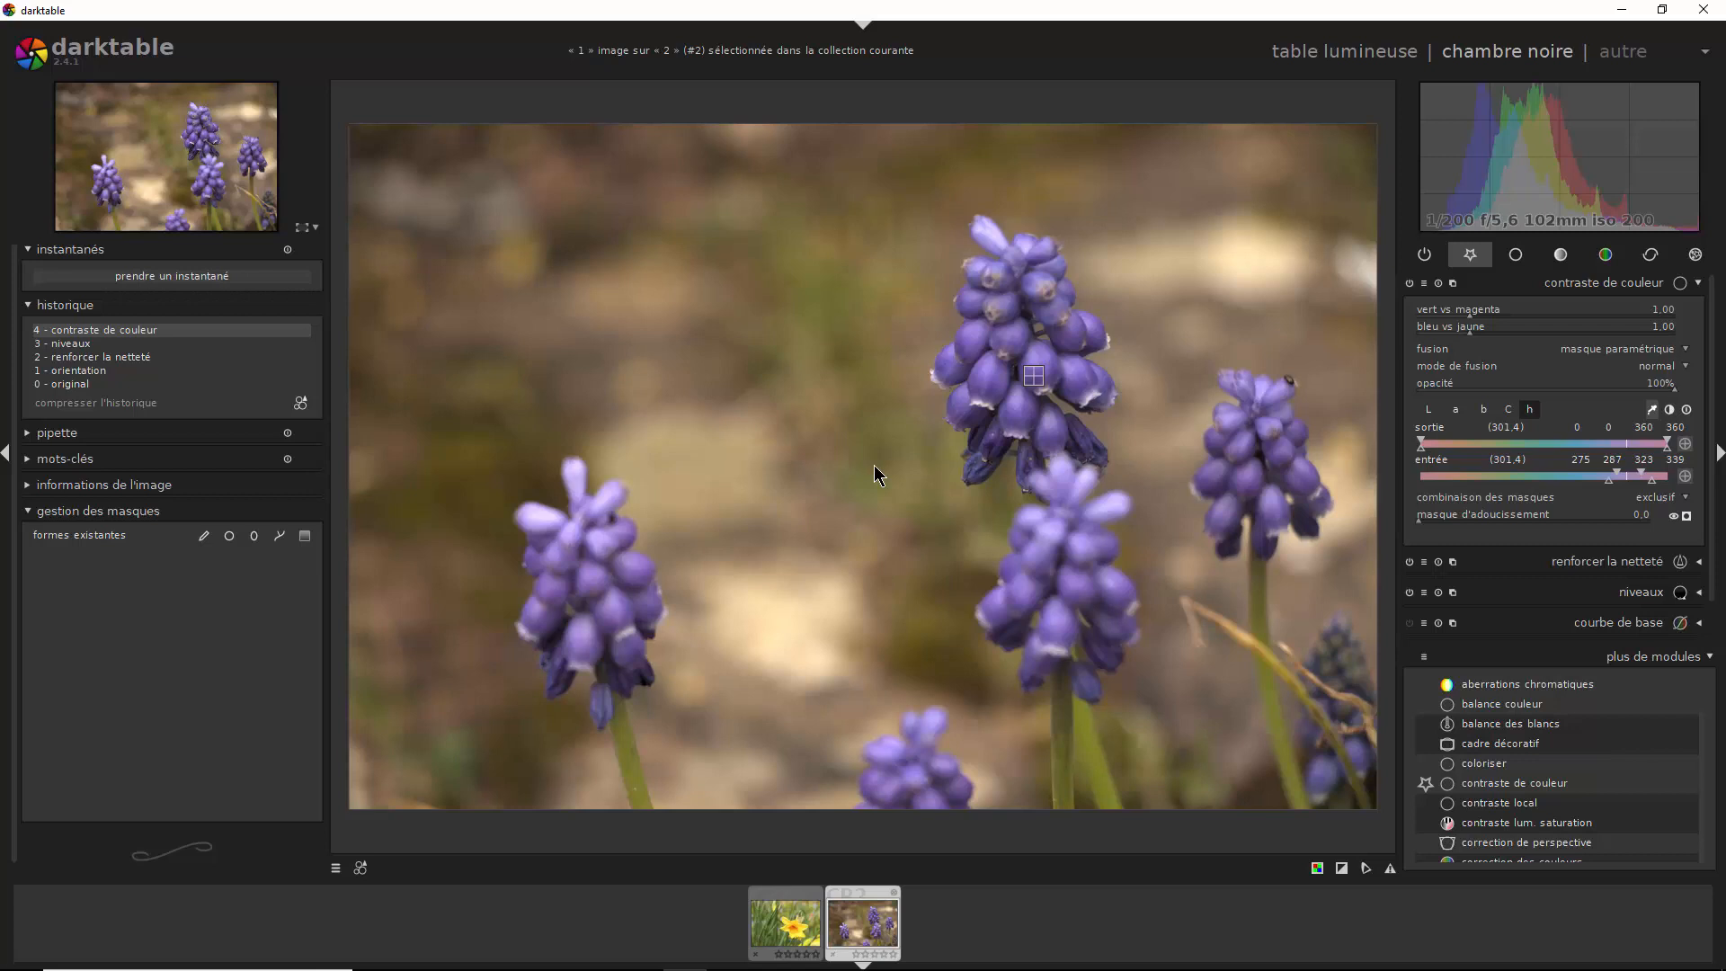
- Switch to GIMP and compare the muscari image with the upper layer's mask disabled and enabled again
left_click(1622, 10)
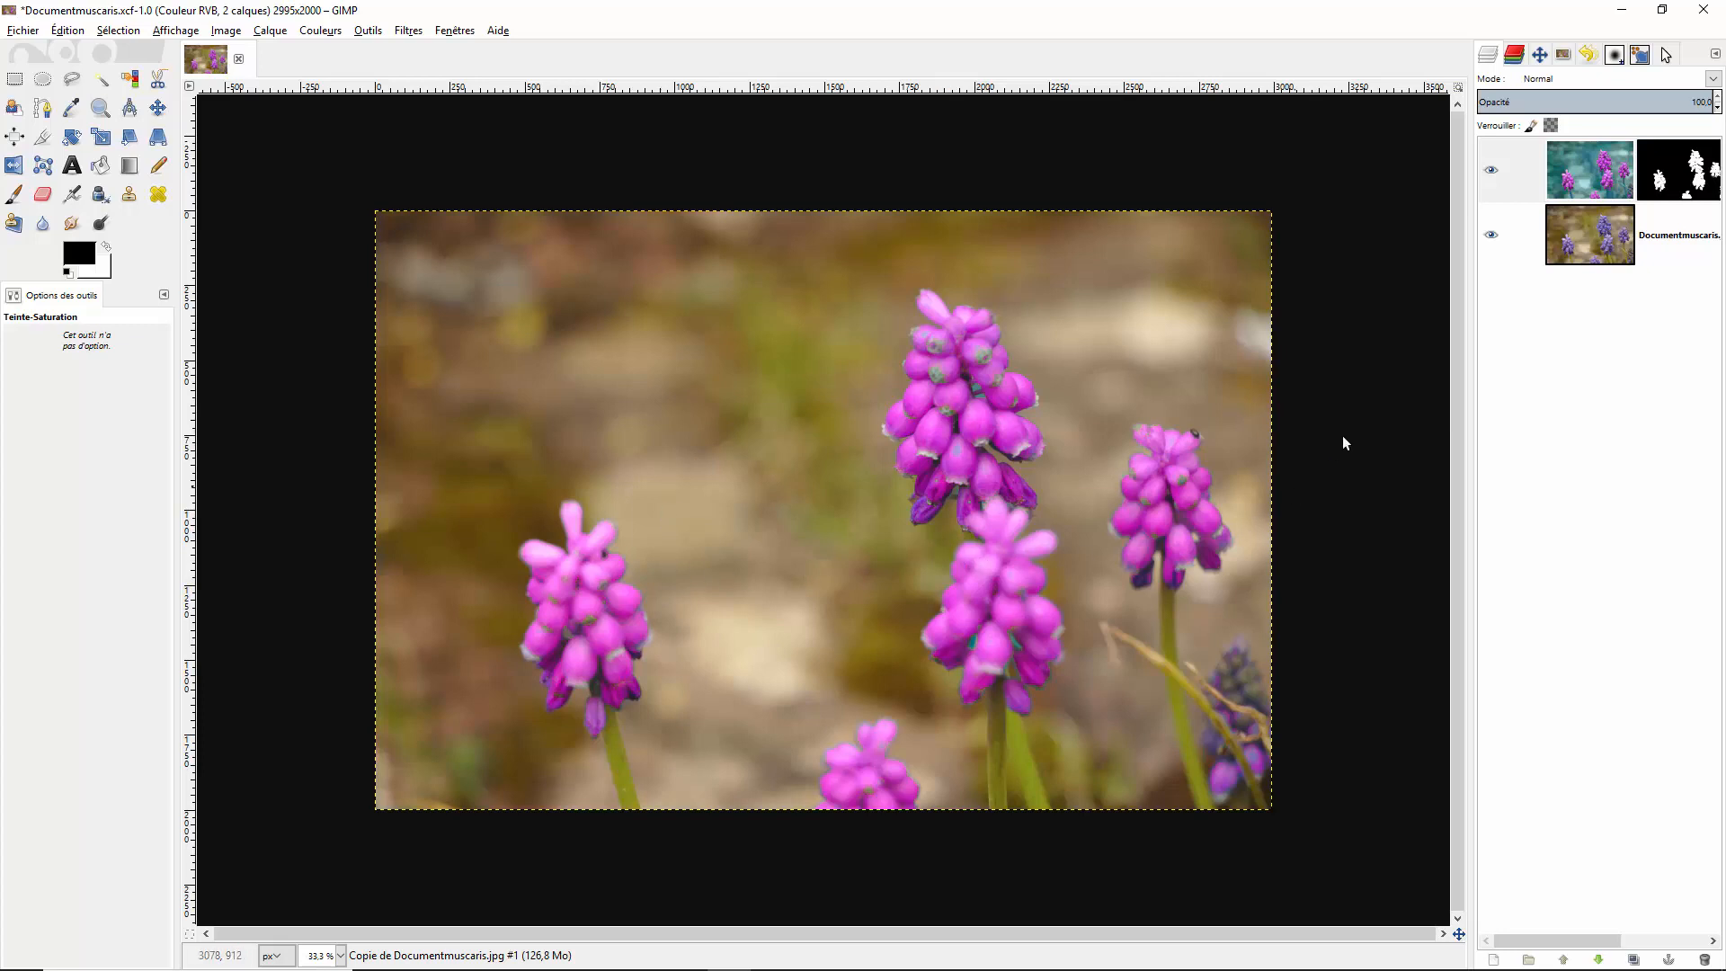
right_click(1671, 182)
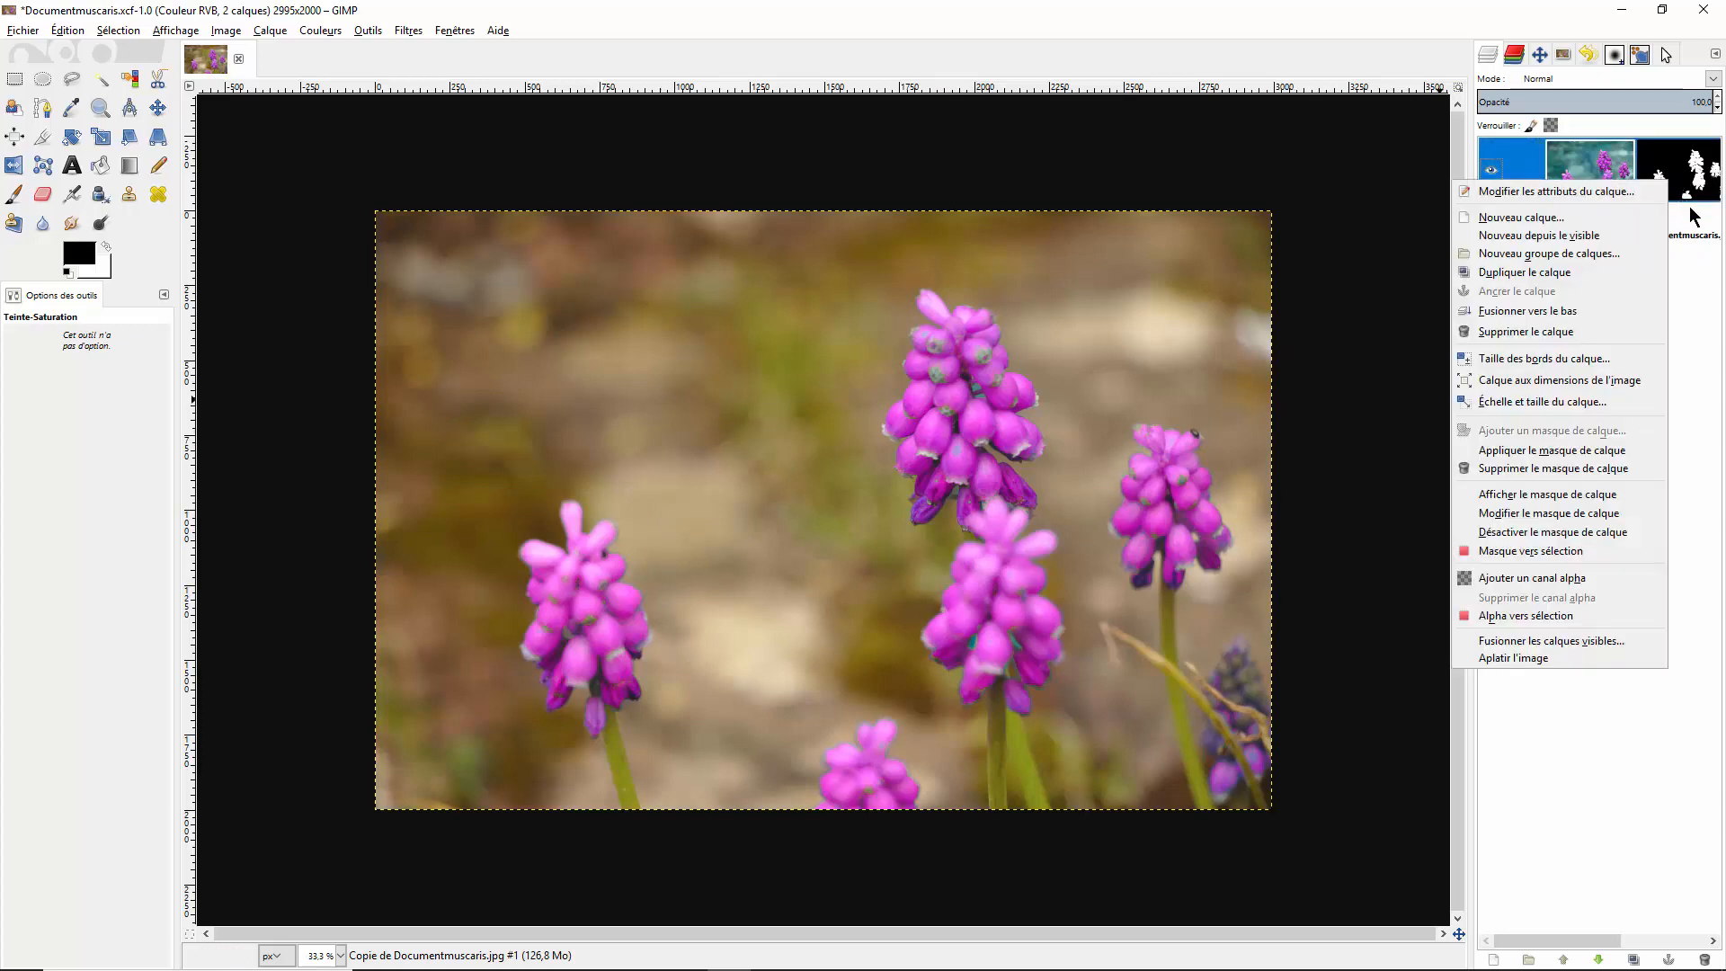
left_click(1617, 533)
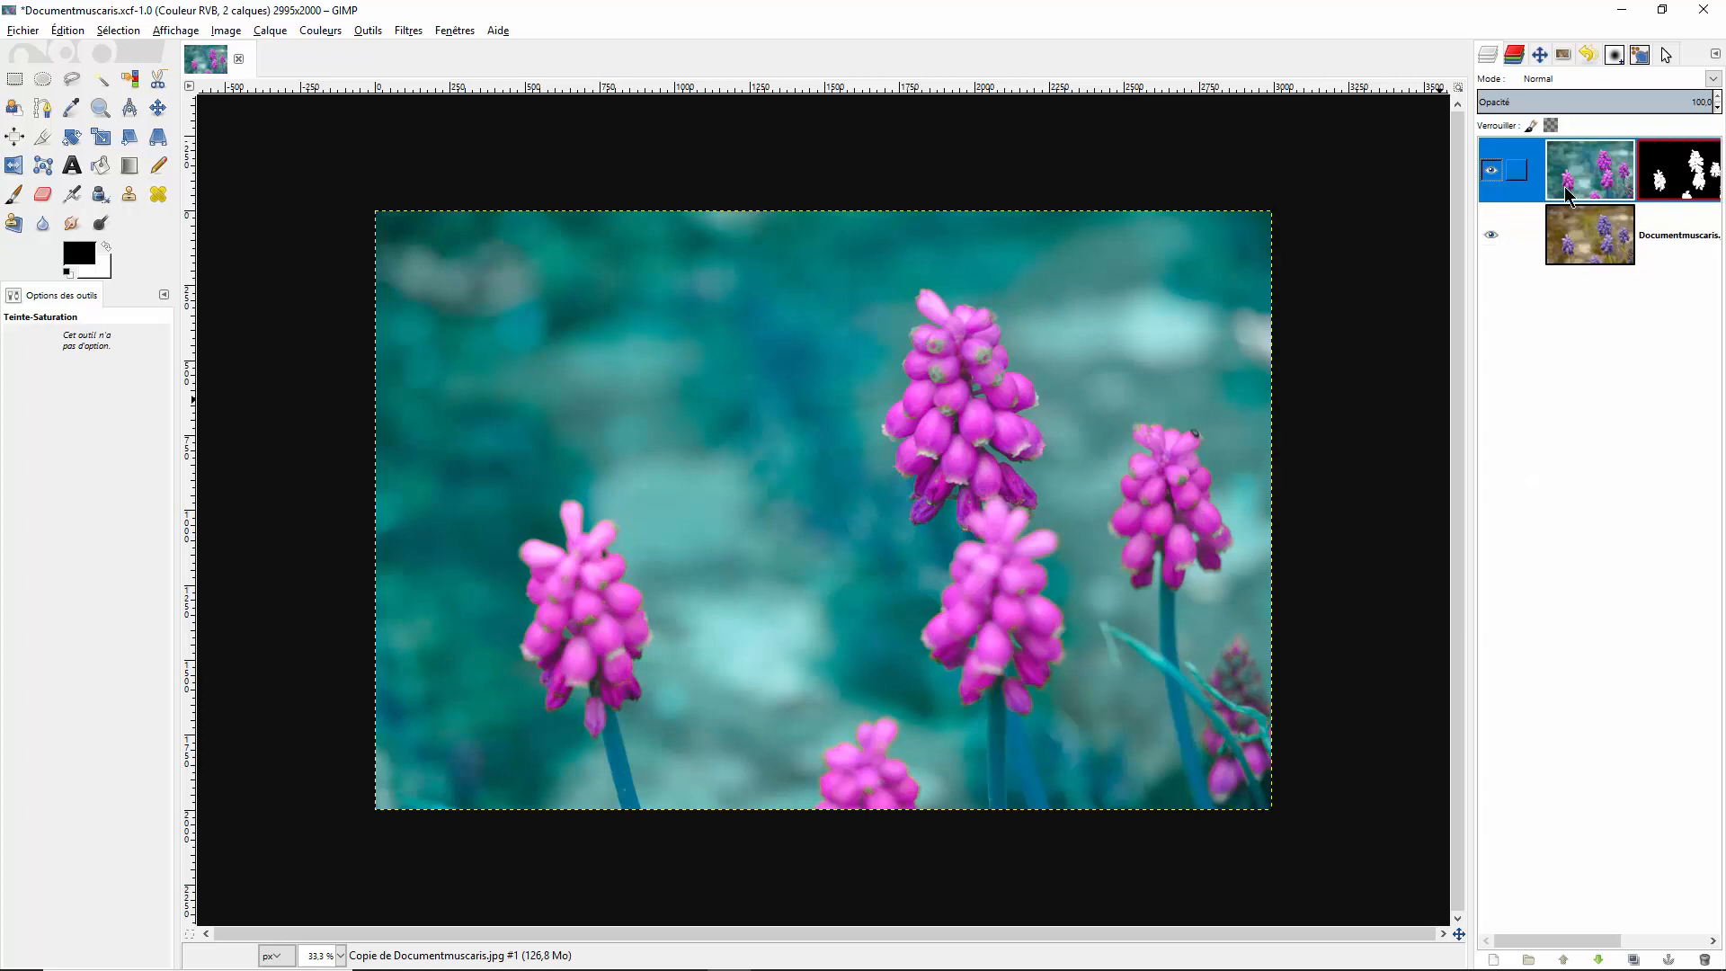
right_click(1685, 185)
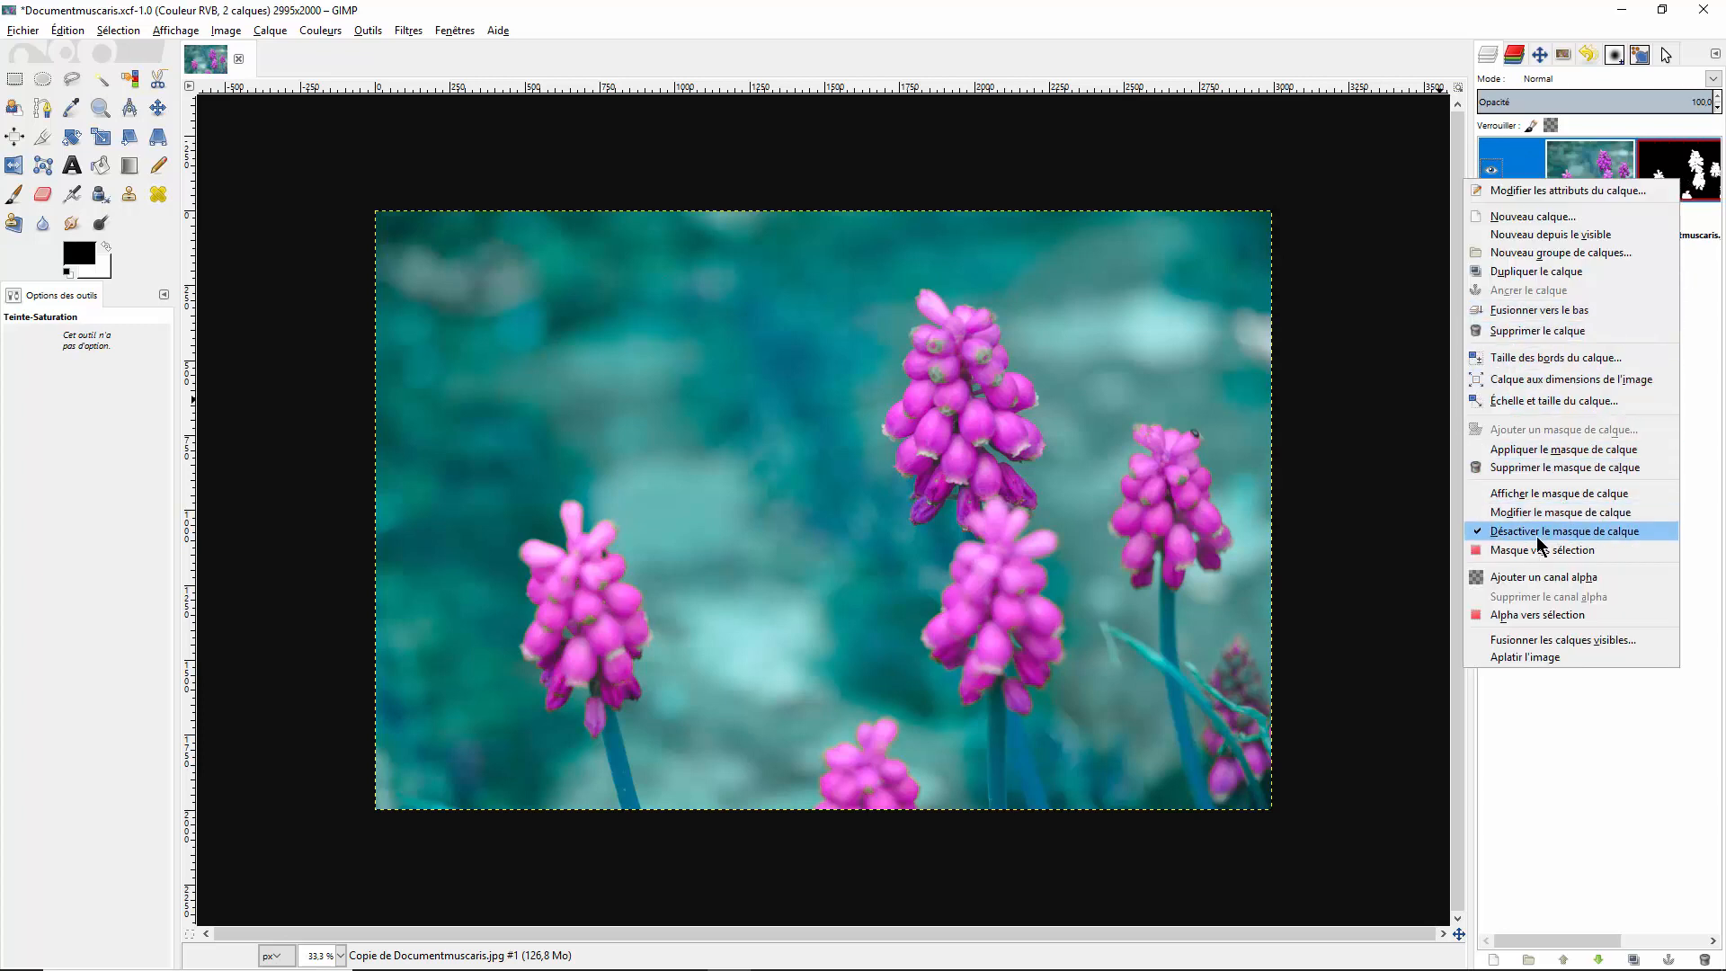
left_click(1564, 531)
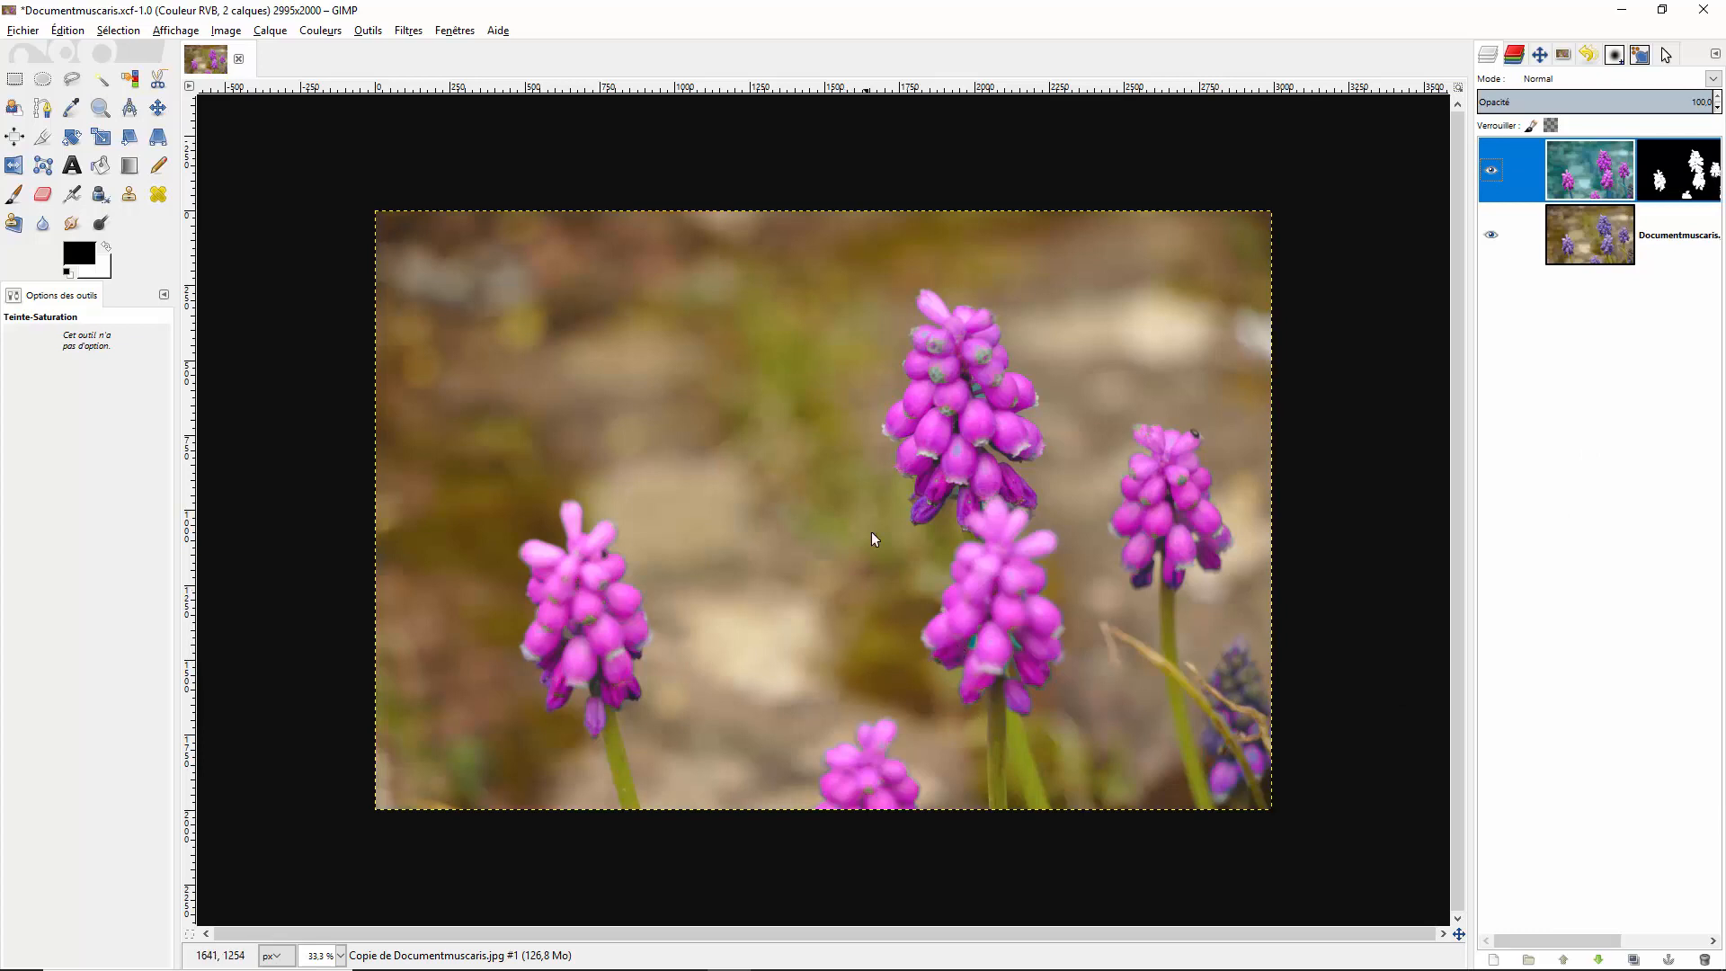
- Invert the black and white areas of the upper layer's mask
left_click(1686, 170)
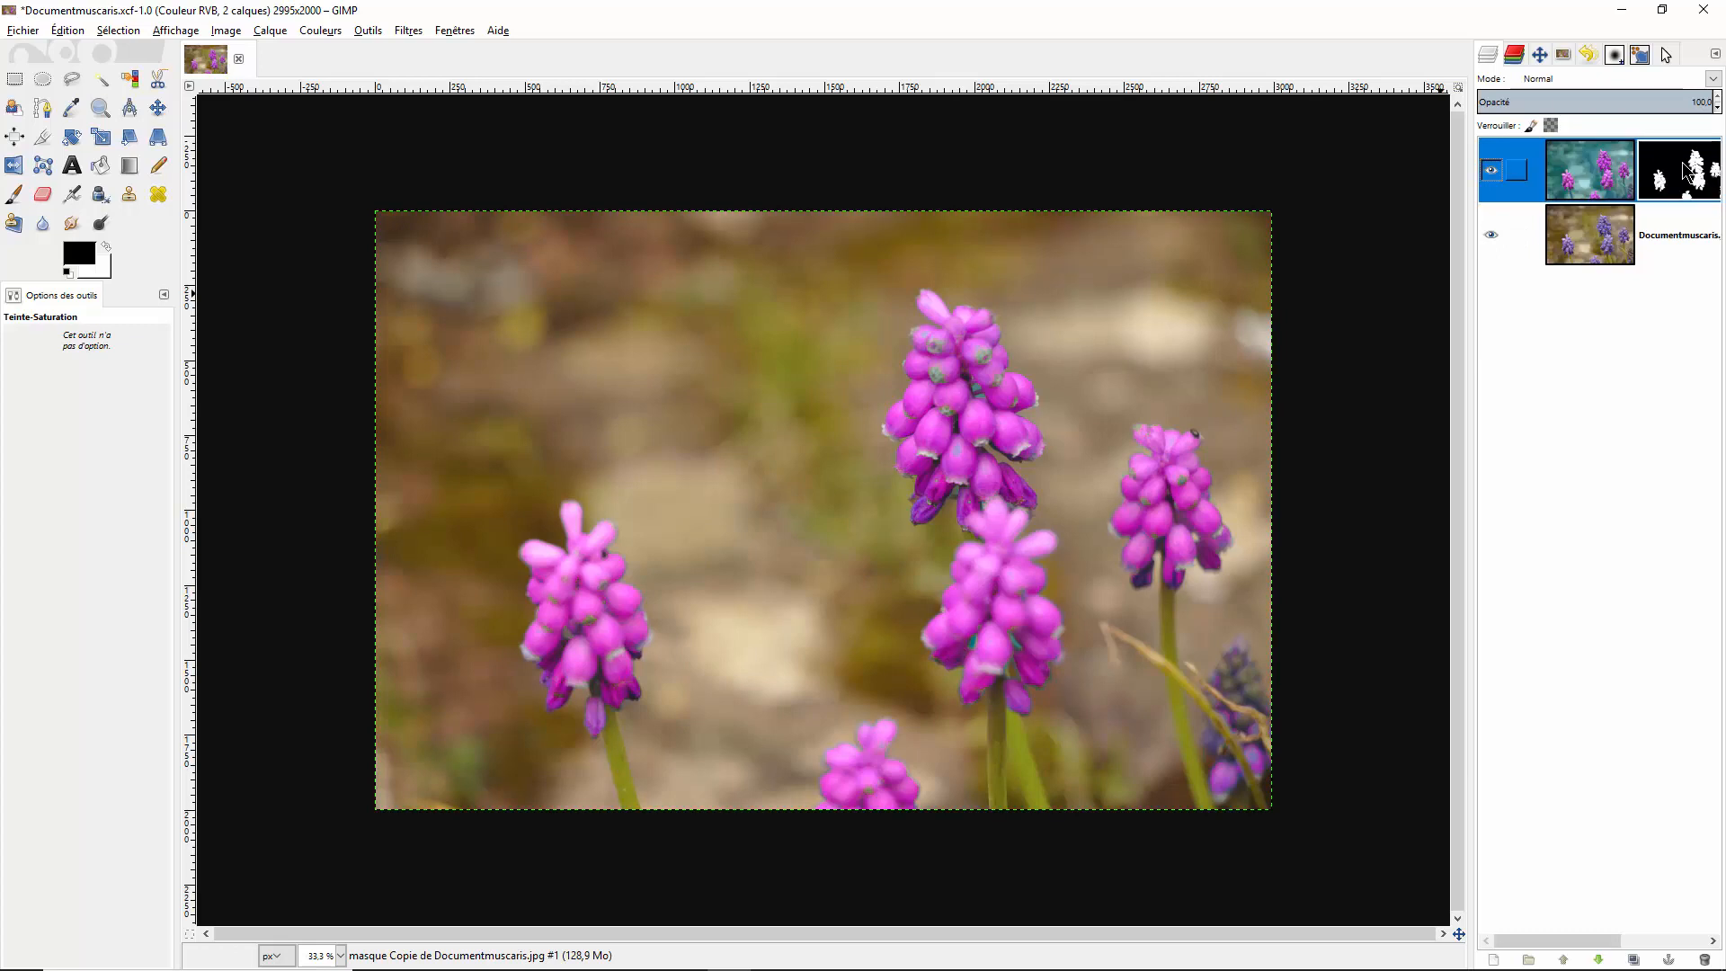
right_click(937, 479)
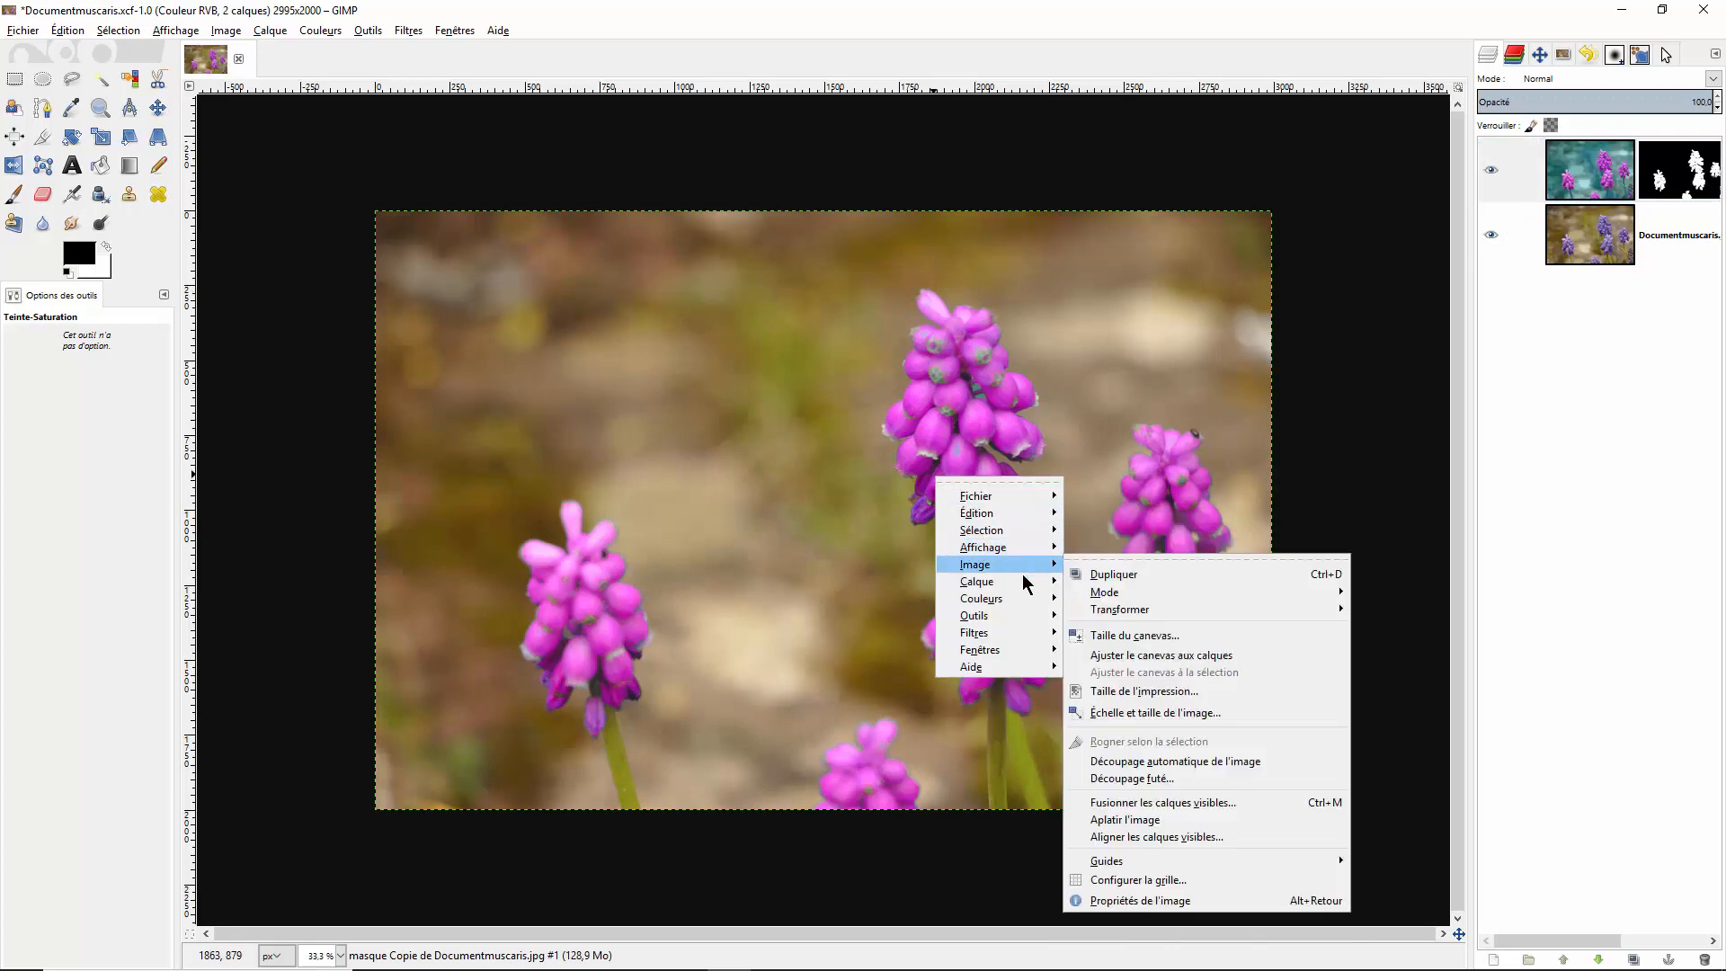
mouse_move(1010, 601)
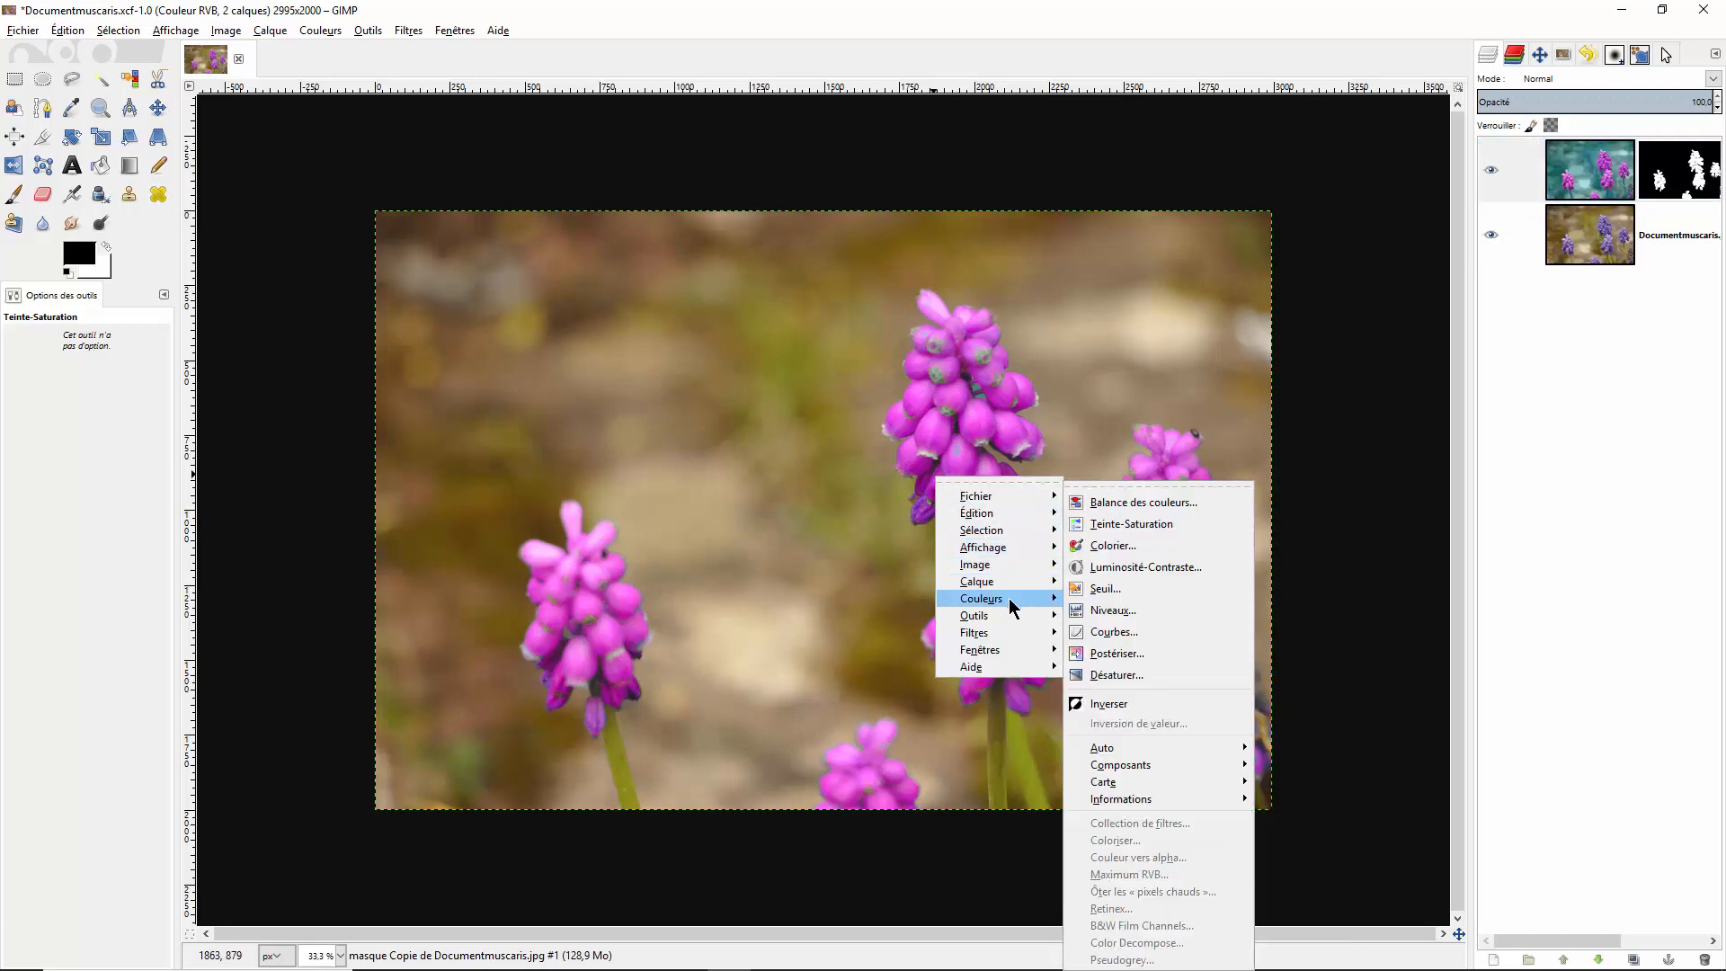
left_click(1137, 707)
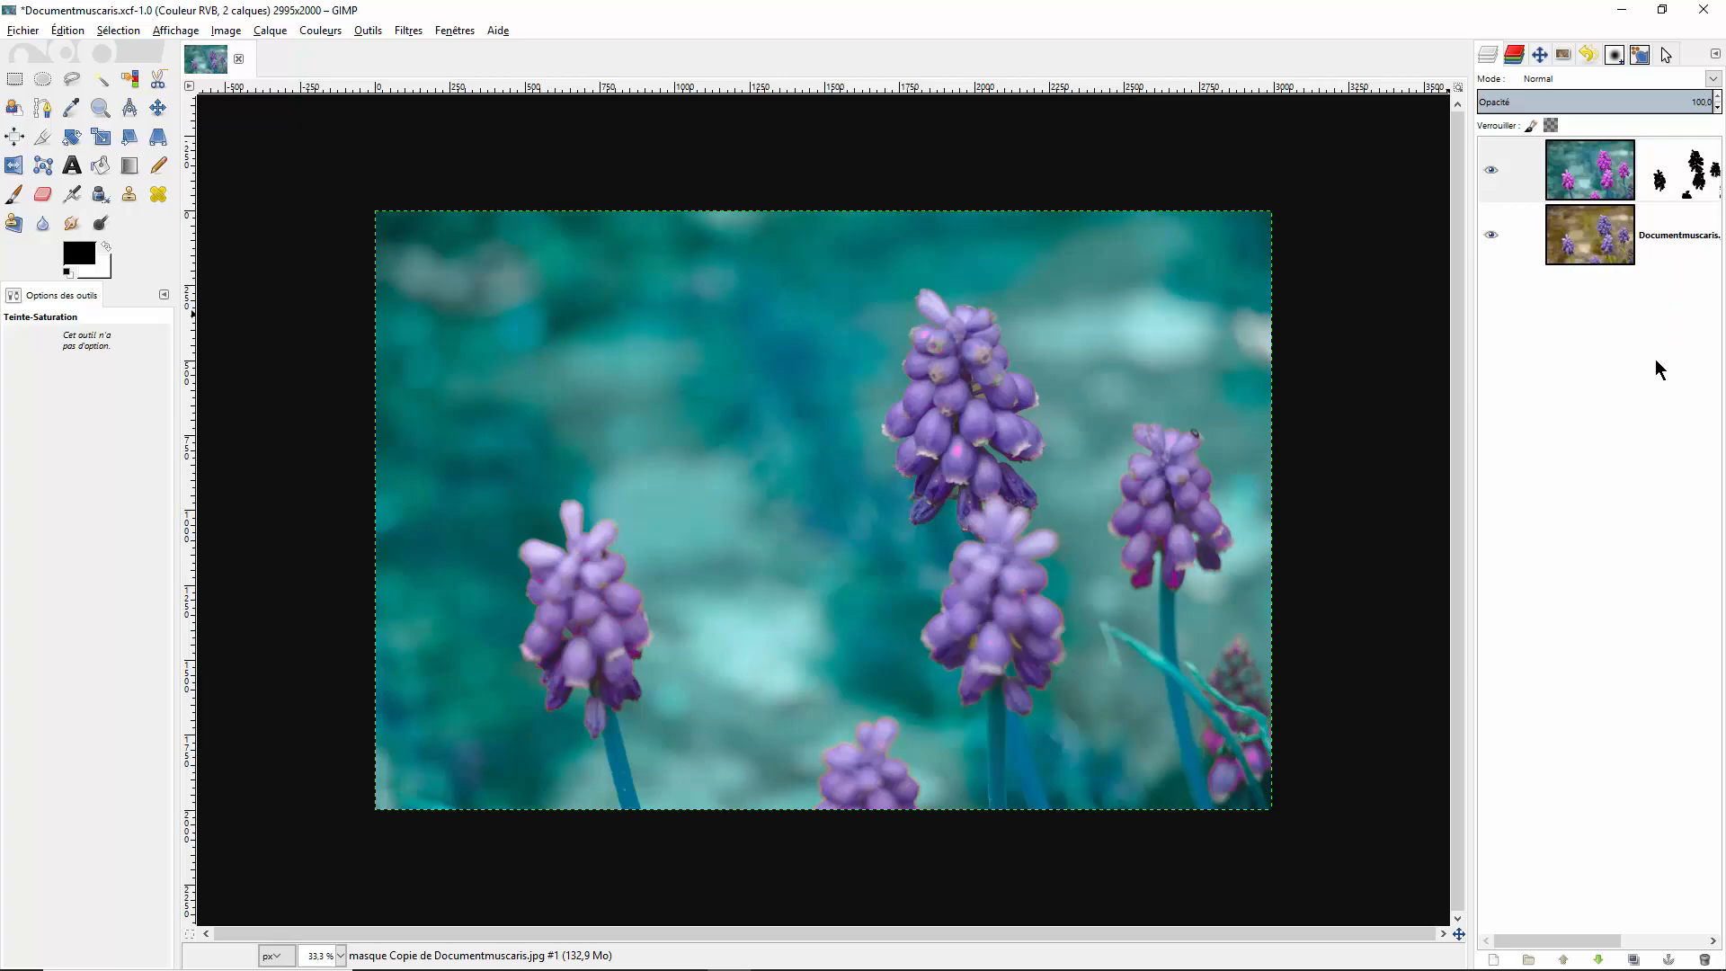
- In darktable, try inverting the polarity of the h entrée mask in contraste de couleur, checking the mask display, and restore the polarity
key("alt+Tab")
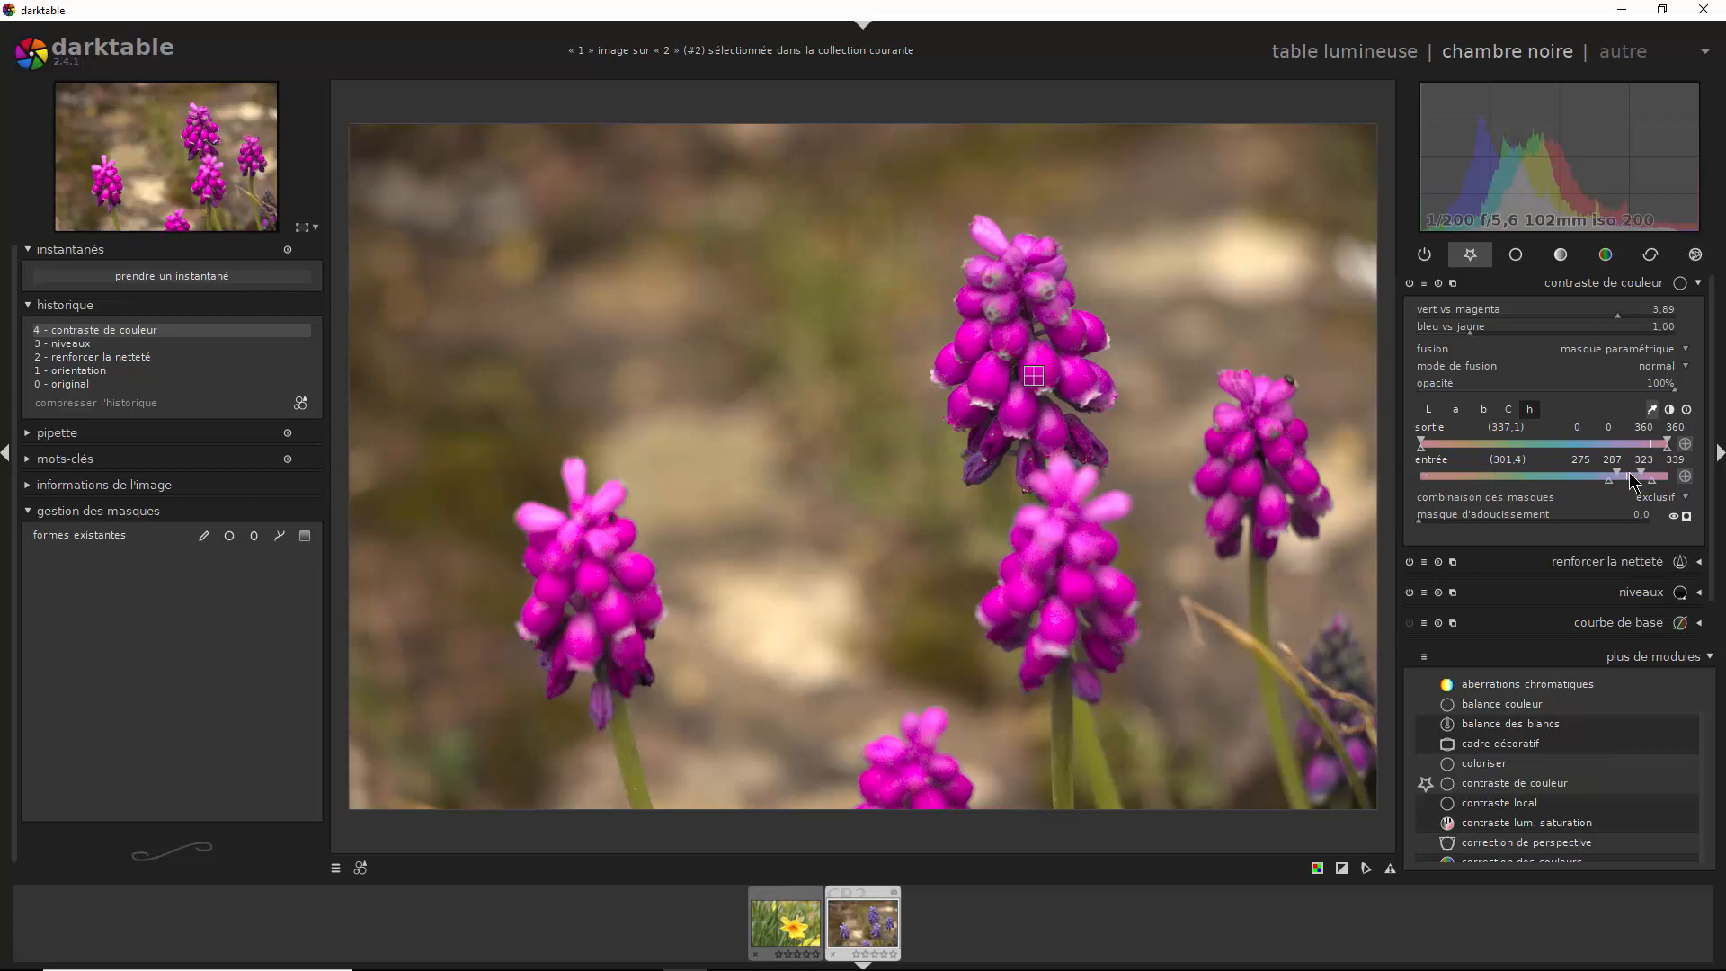
left_click(1686, 479)
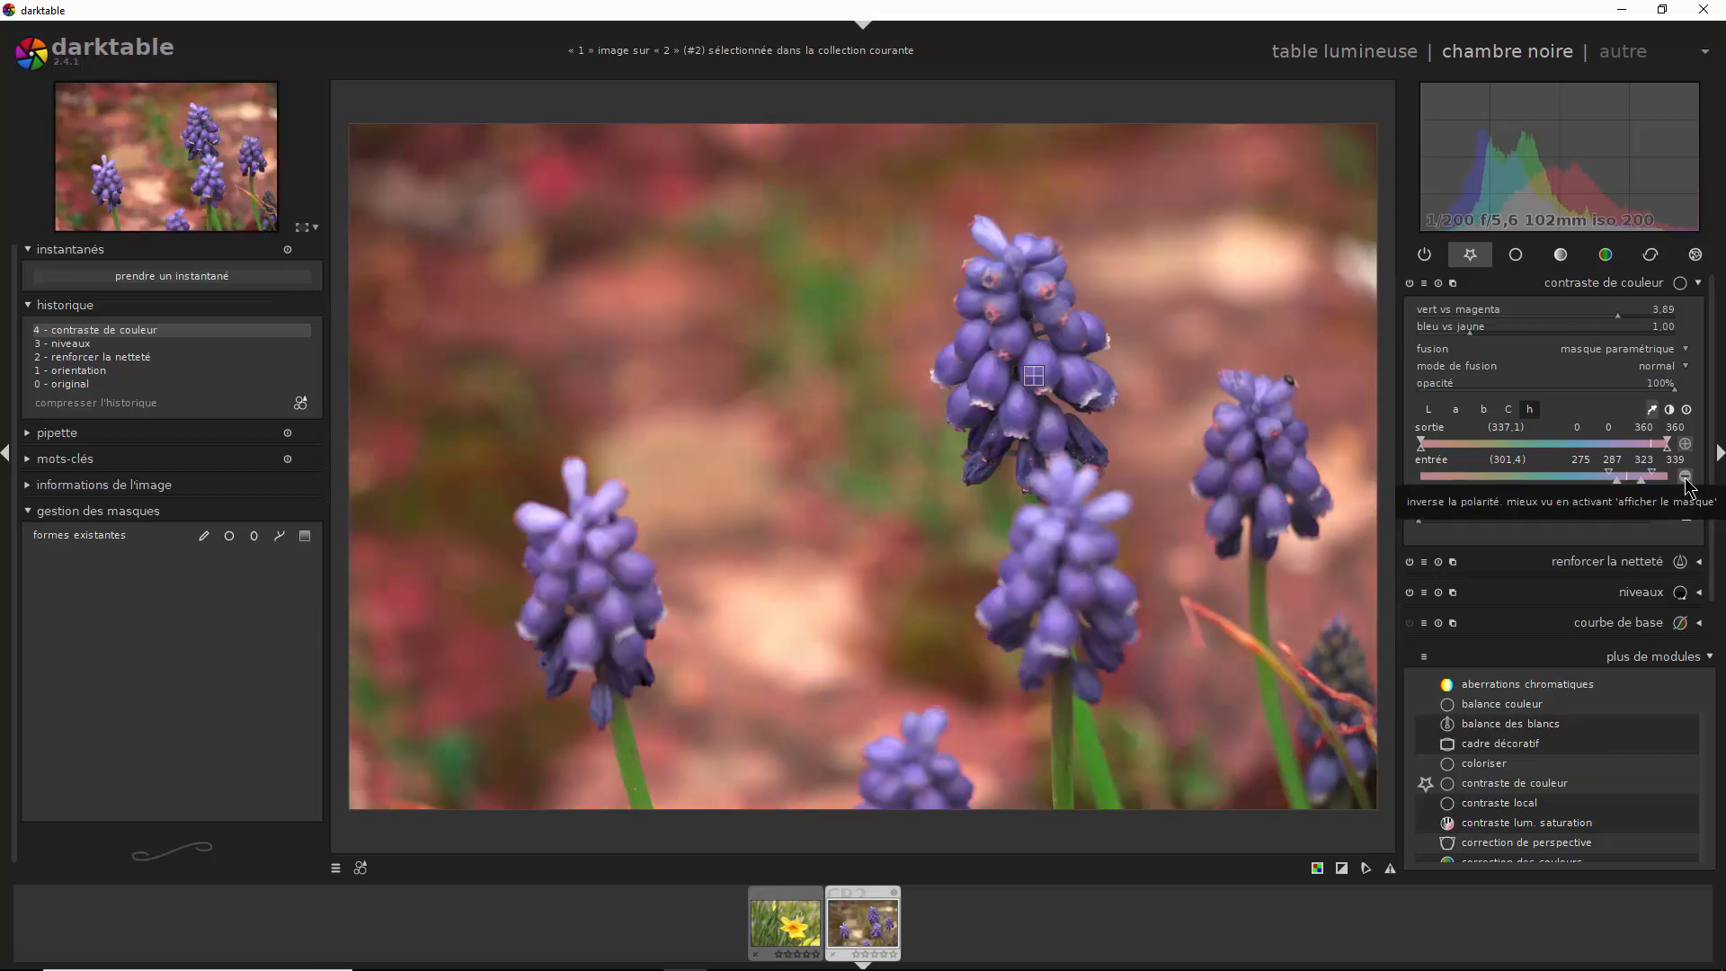
left_click(1686, 478)
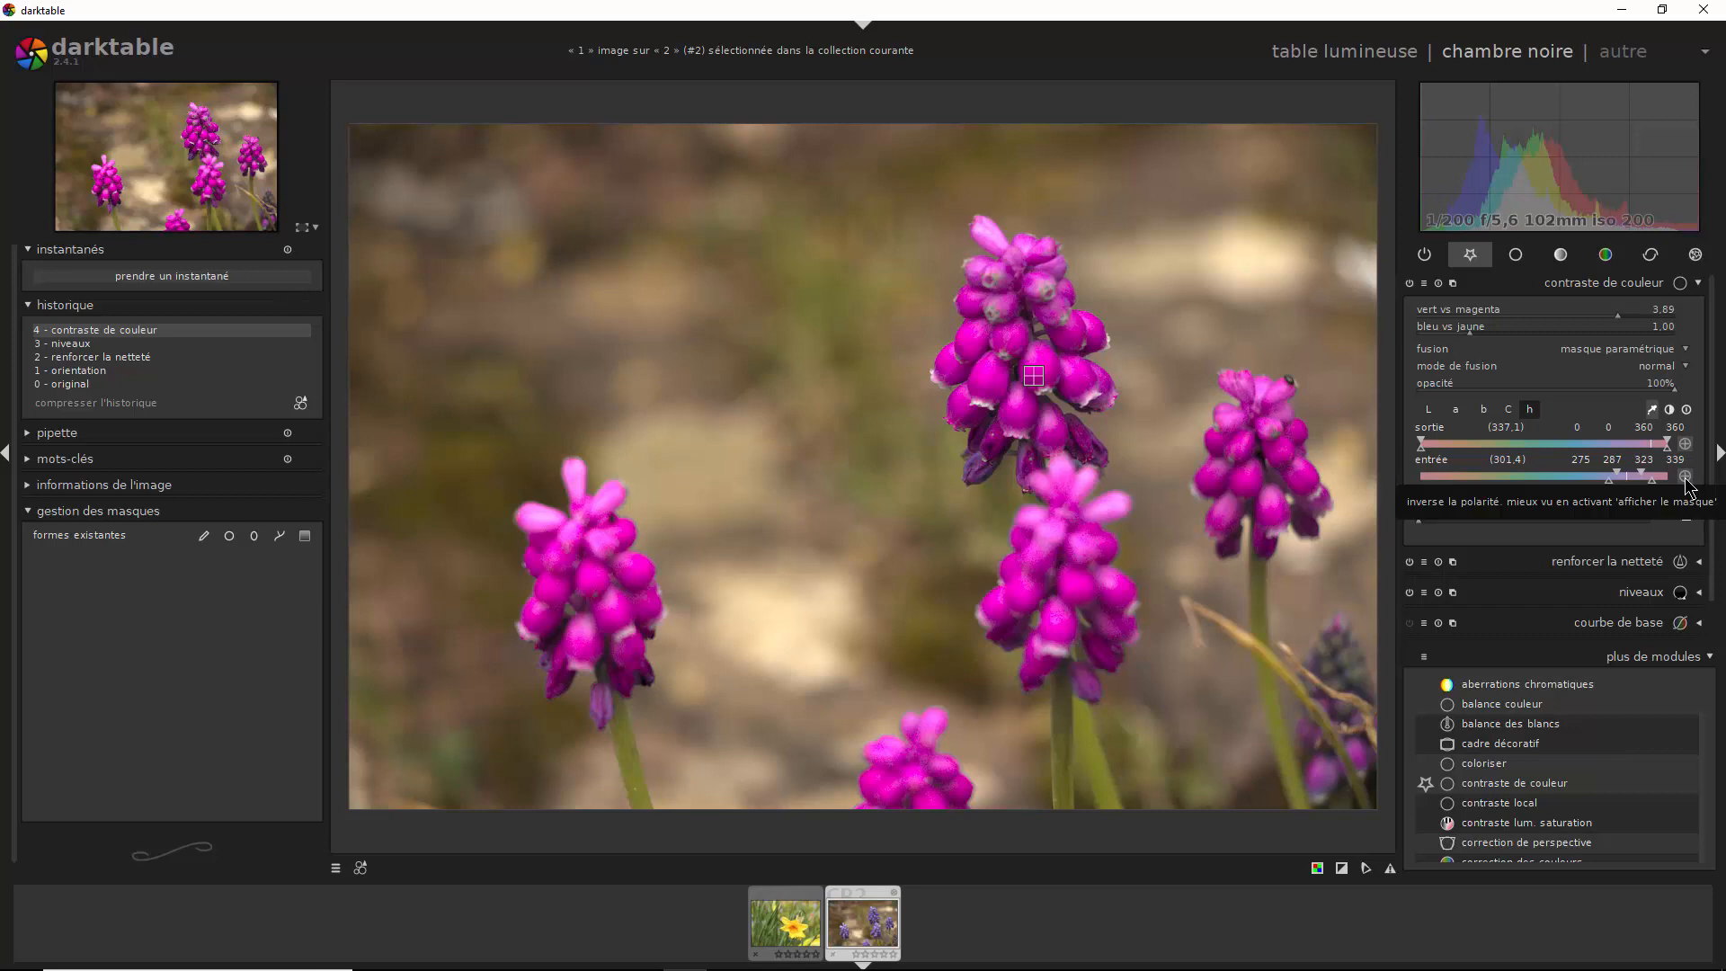
left_click(1685, 478)
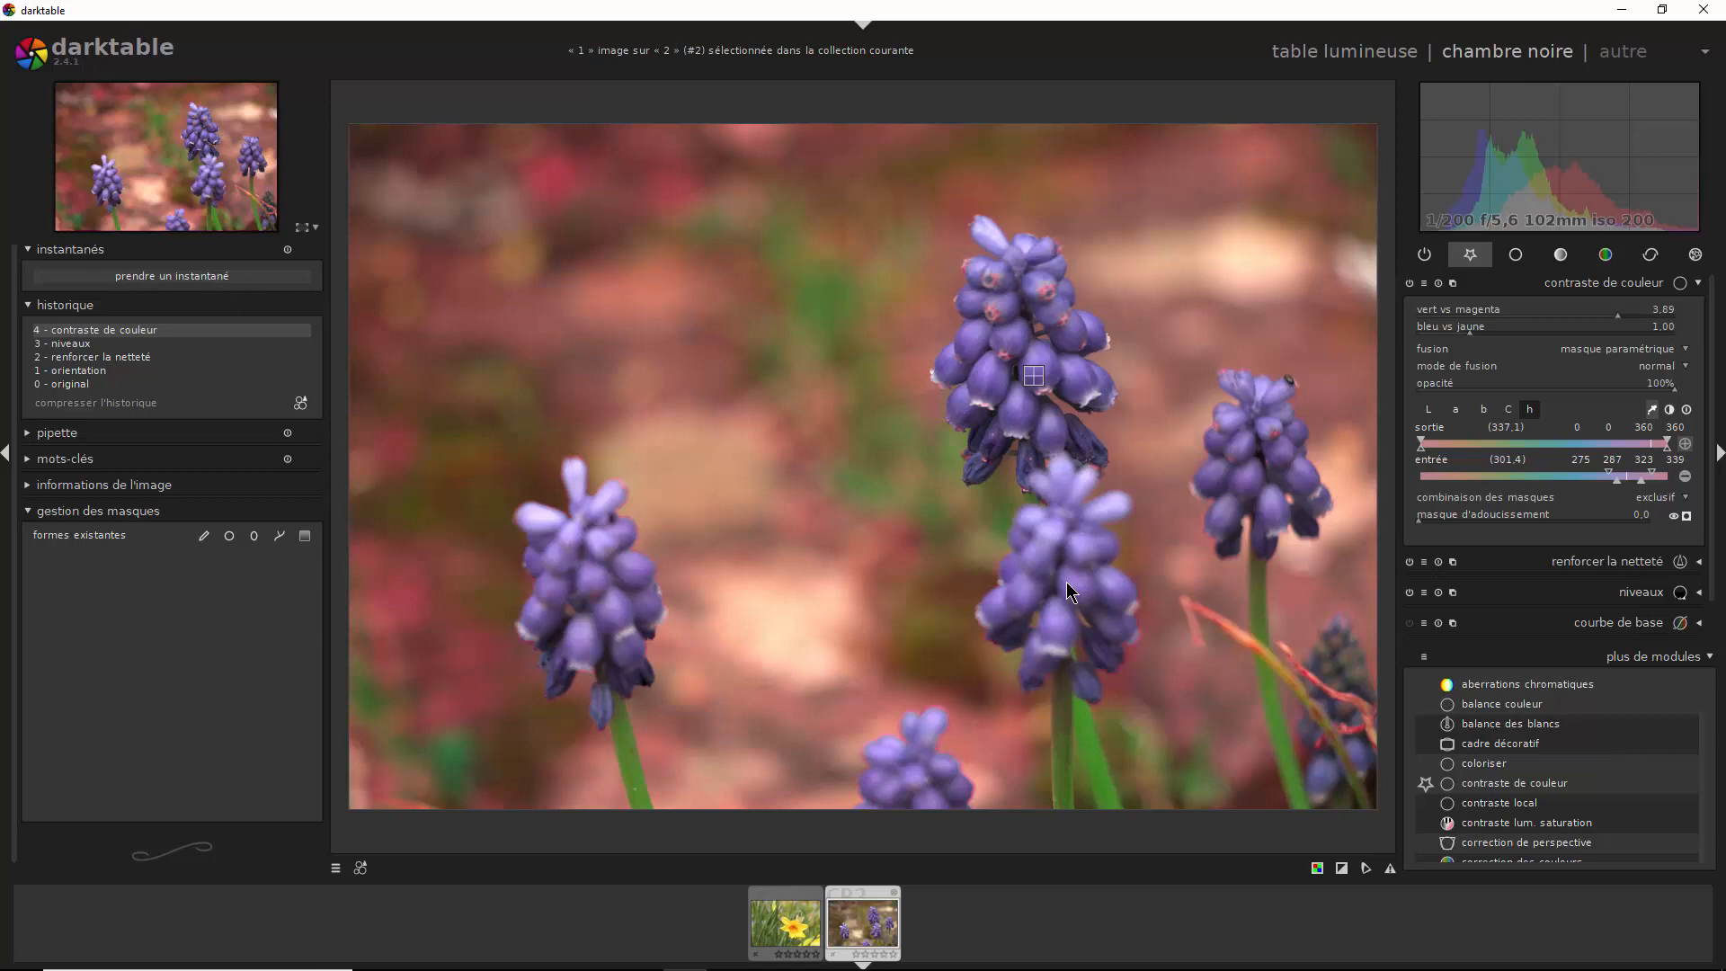
left_click(1686, 517)
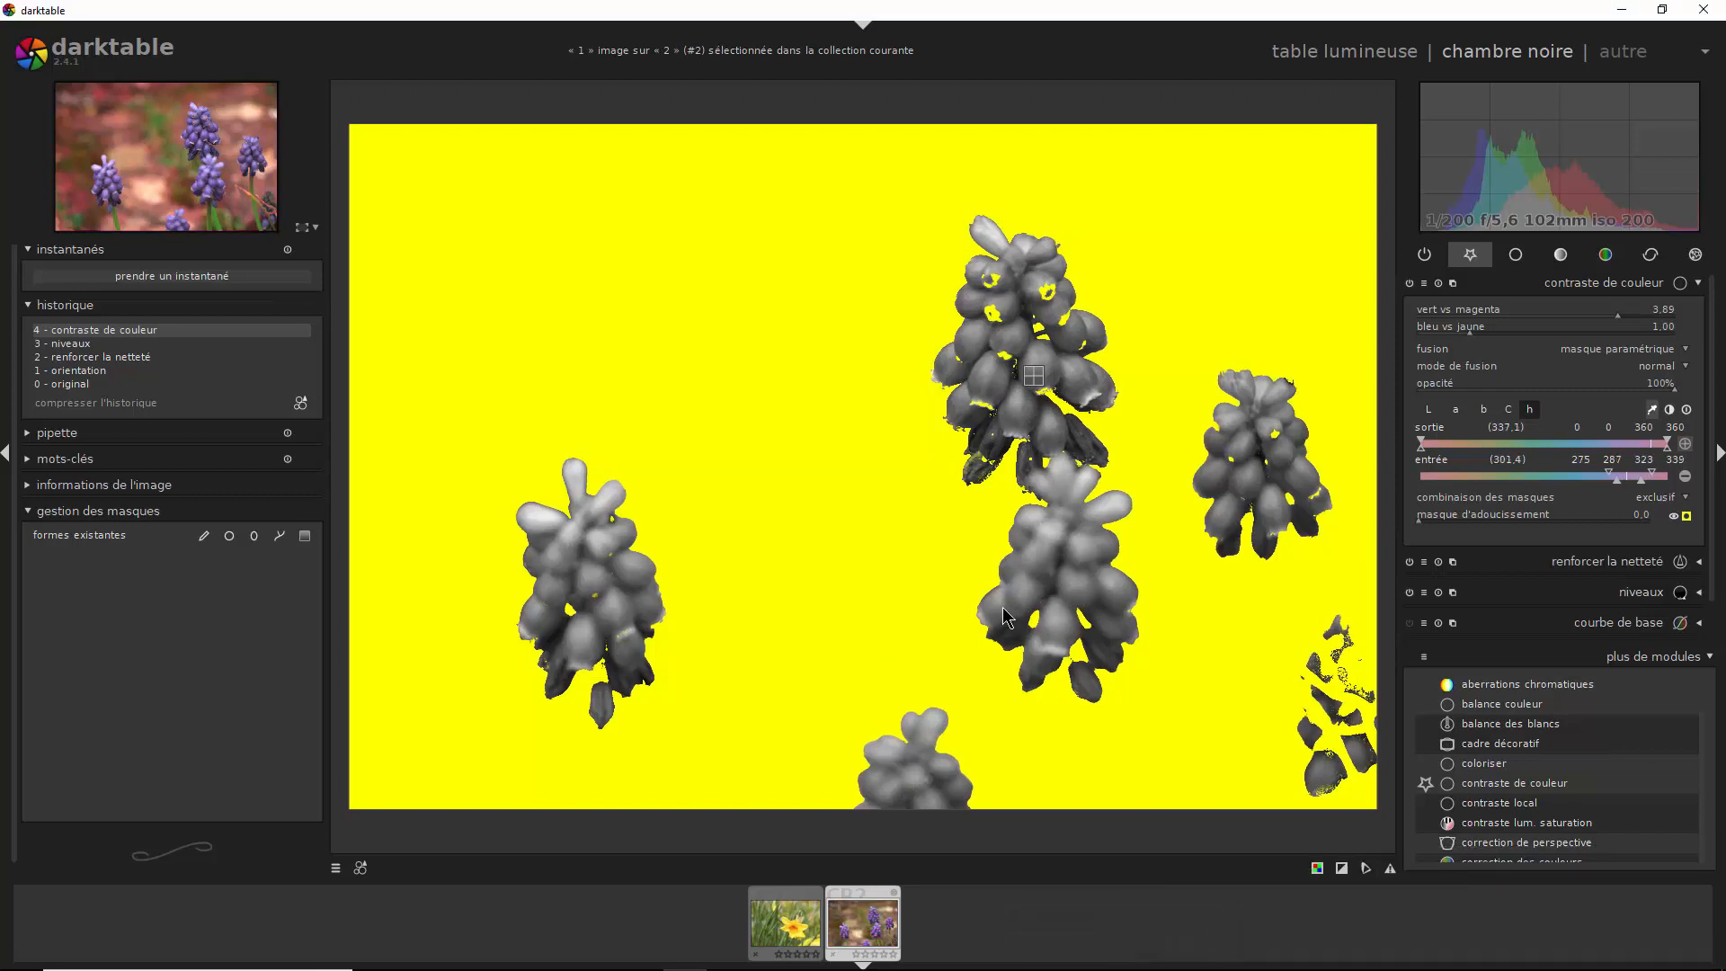
left_click(1685, 476)
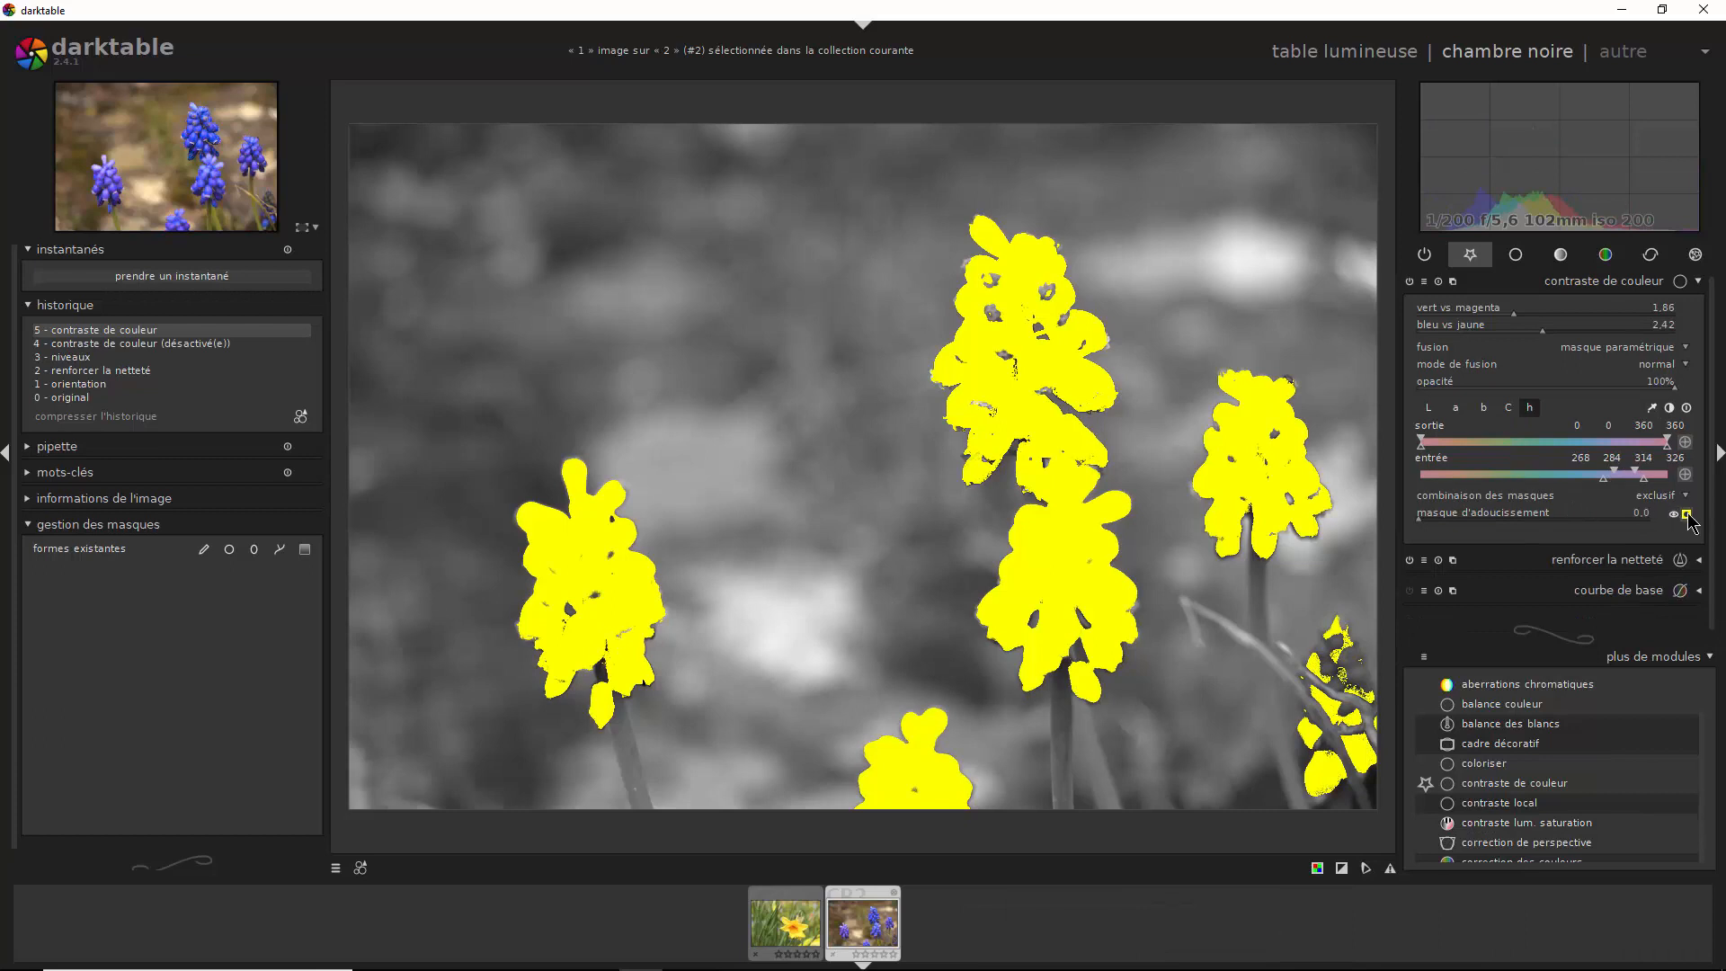
left_click(1687, 516)
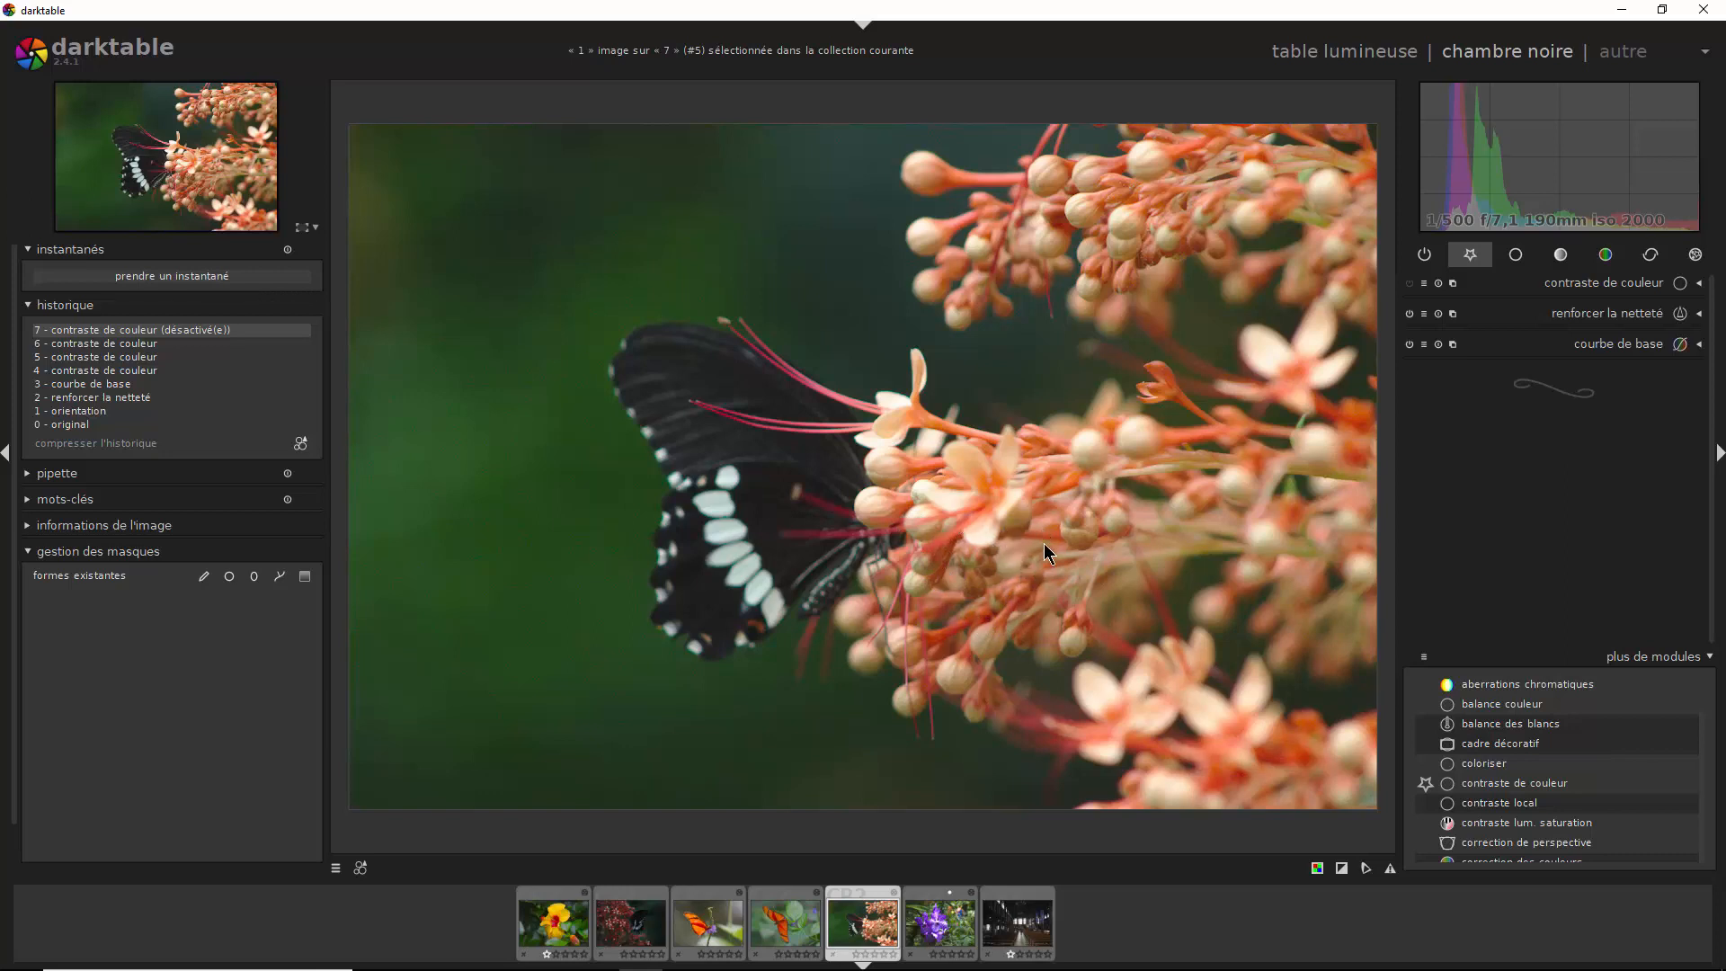
- Enable contraste de couleur on the butterfly image, comparing the flowers with the module off and on
left_click(1410, 284)
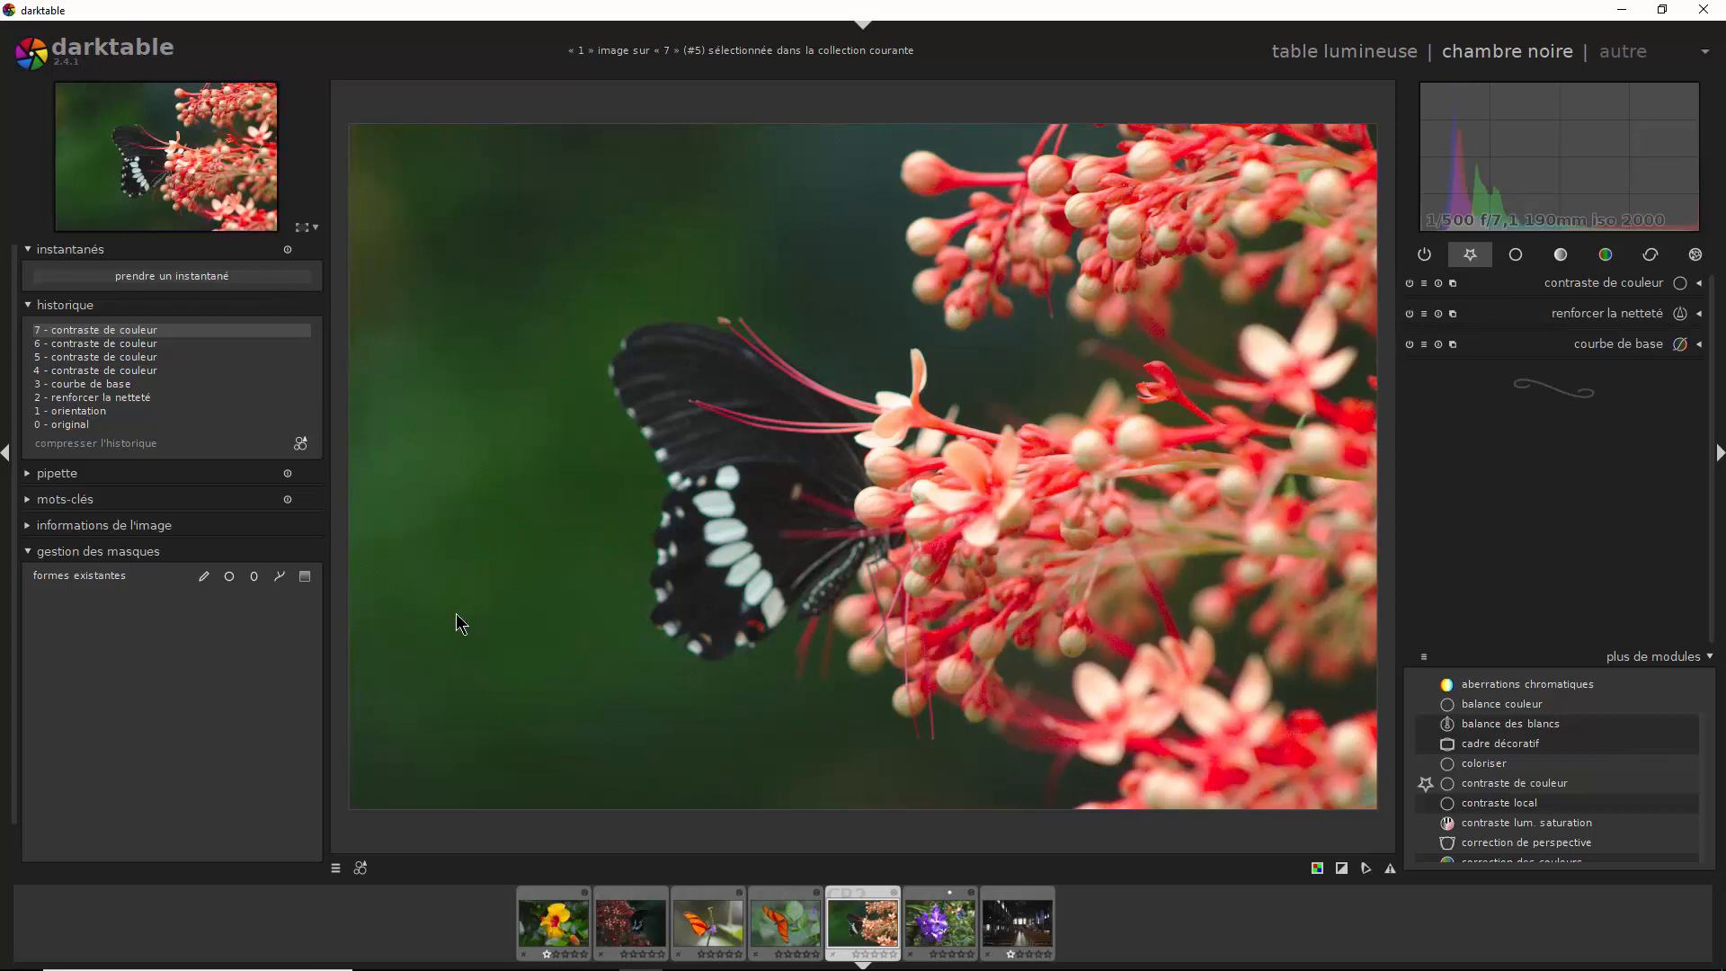
left_click(1410, 284)
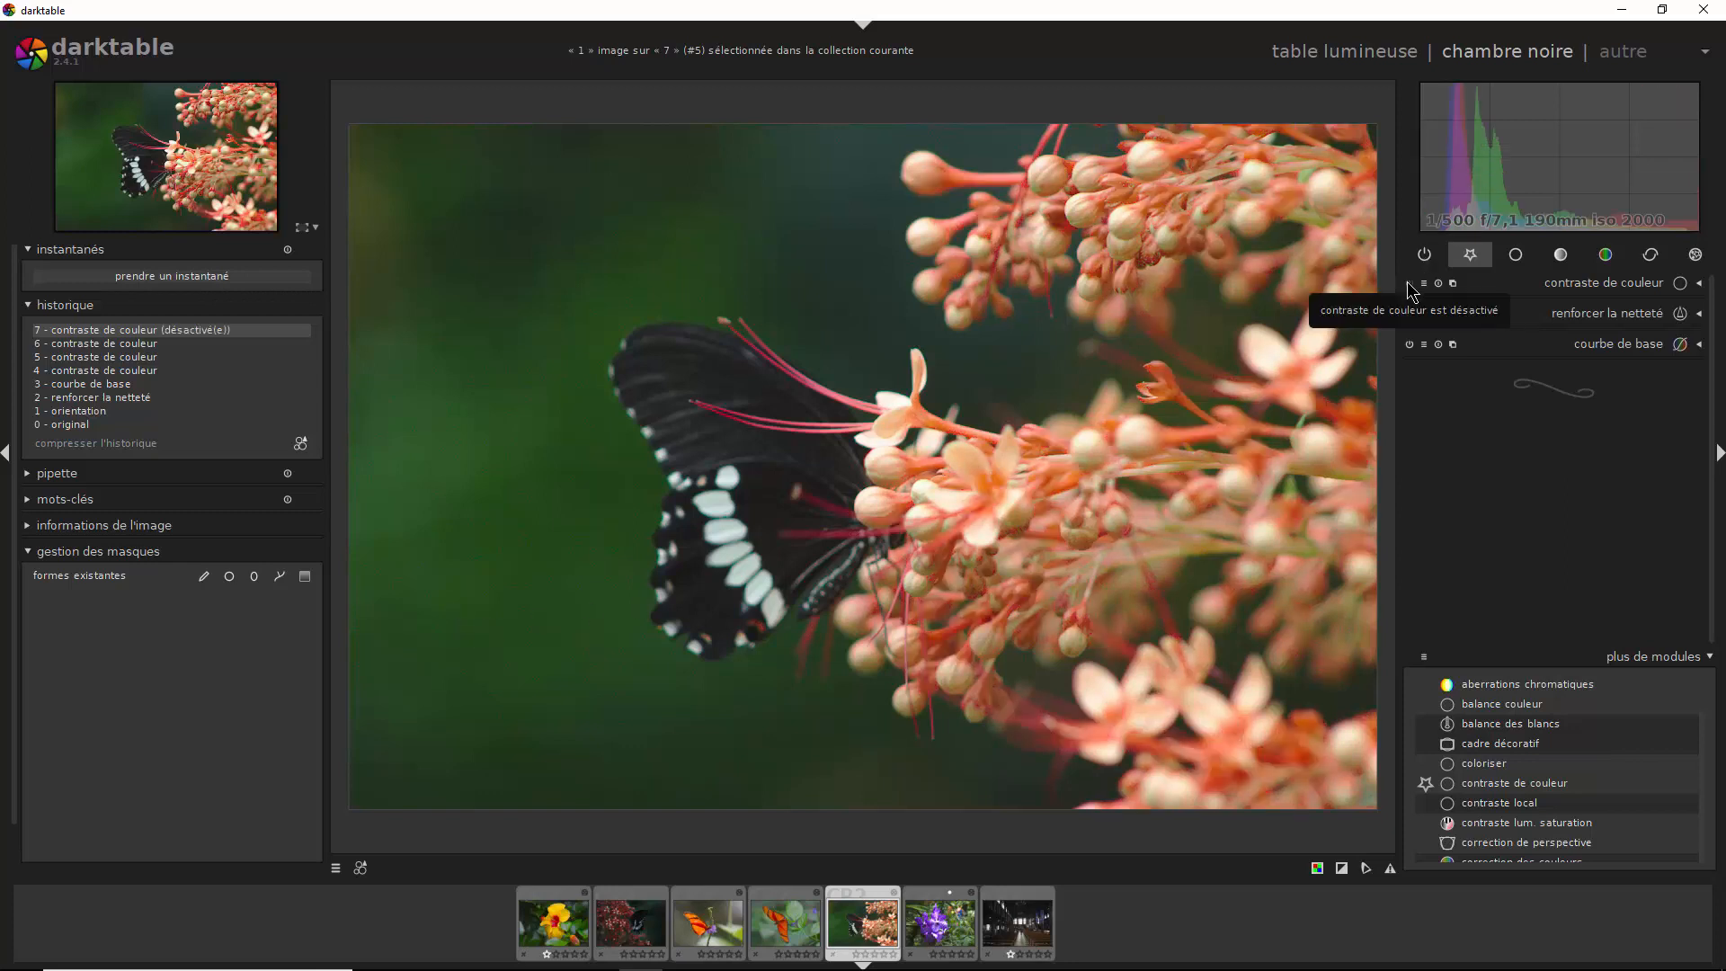
left_click(1410, 284)
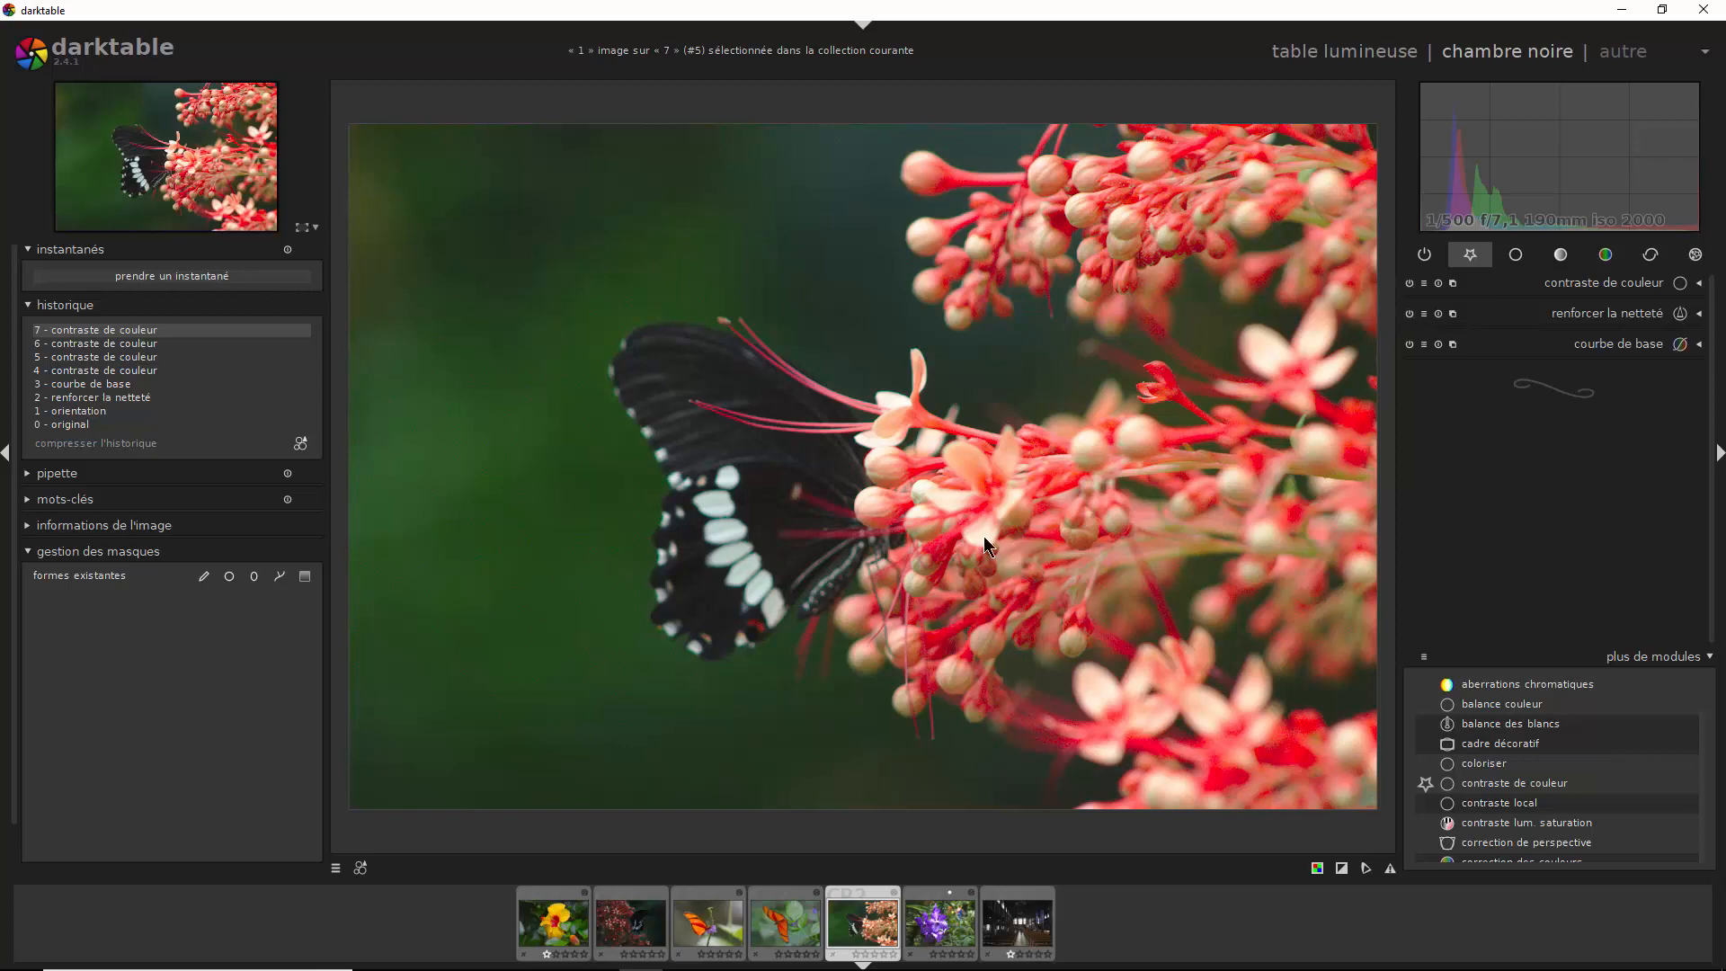
- Expand the contraste de couleur settings and inspect the parametric mask over the butterfly image
left_click(1699, 284)
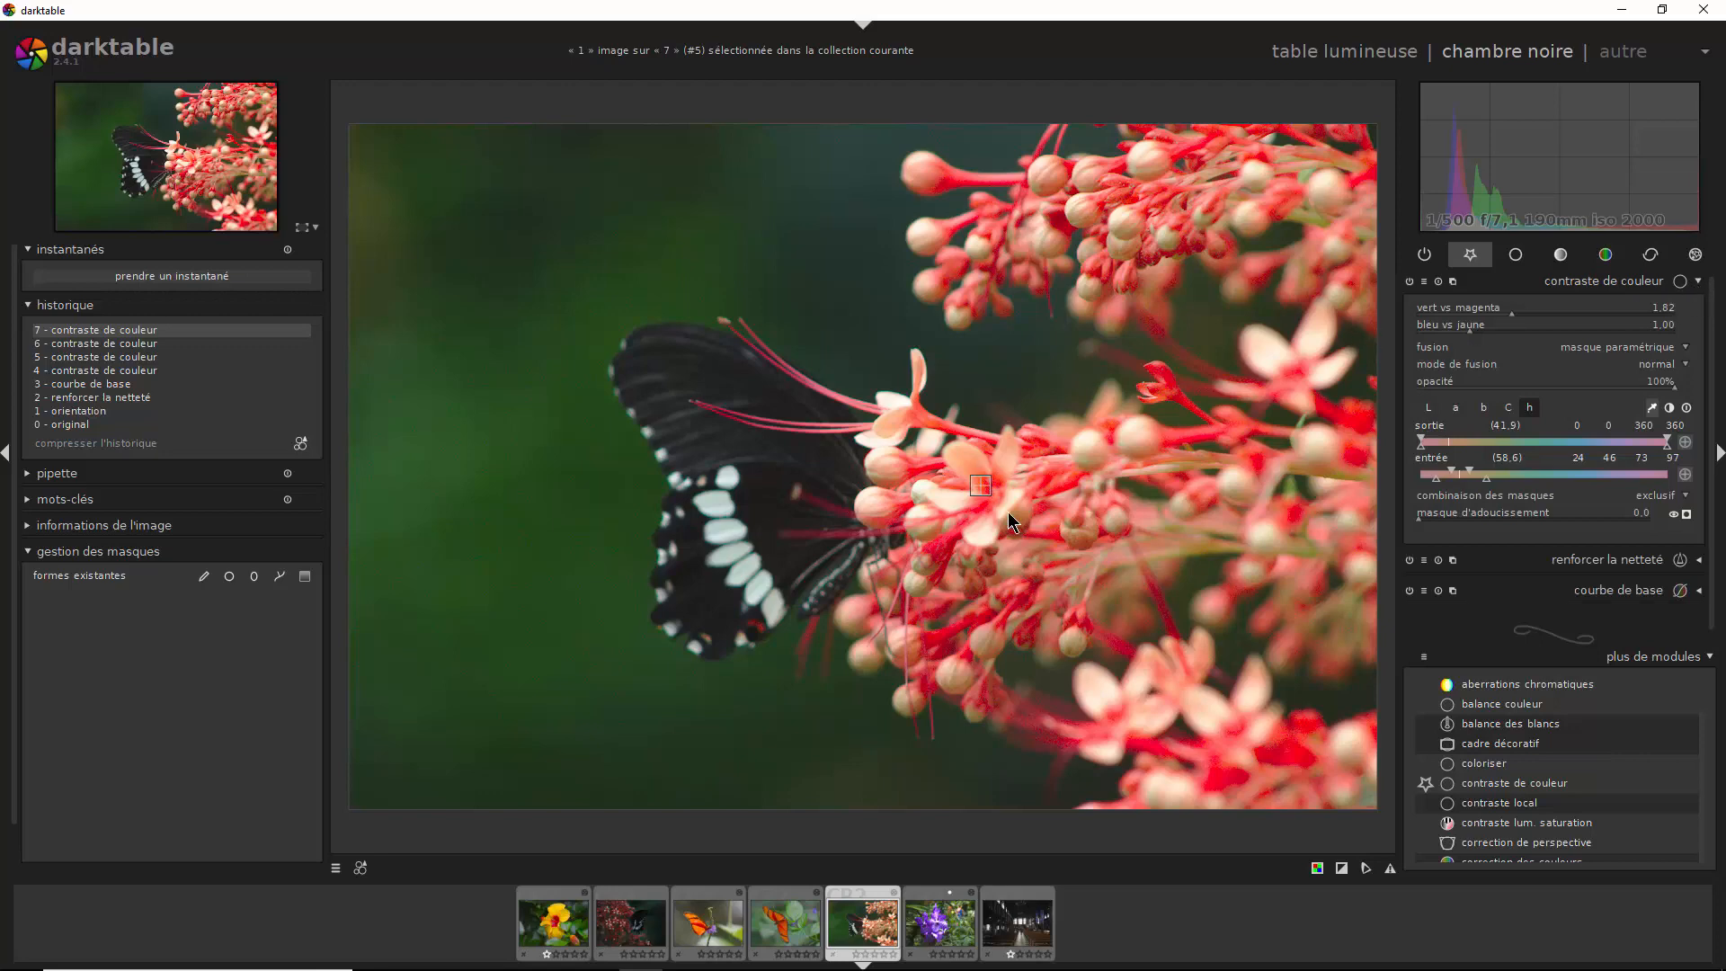
left_click(1687, 515)
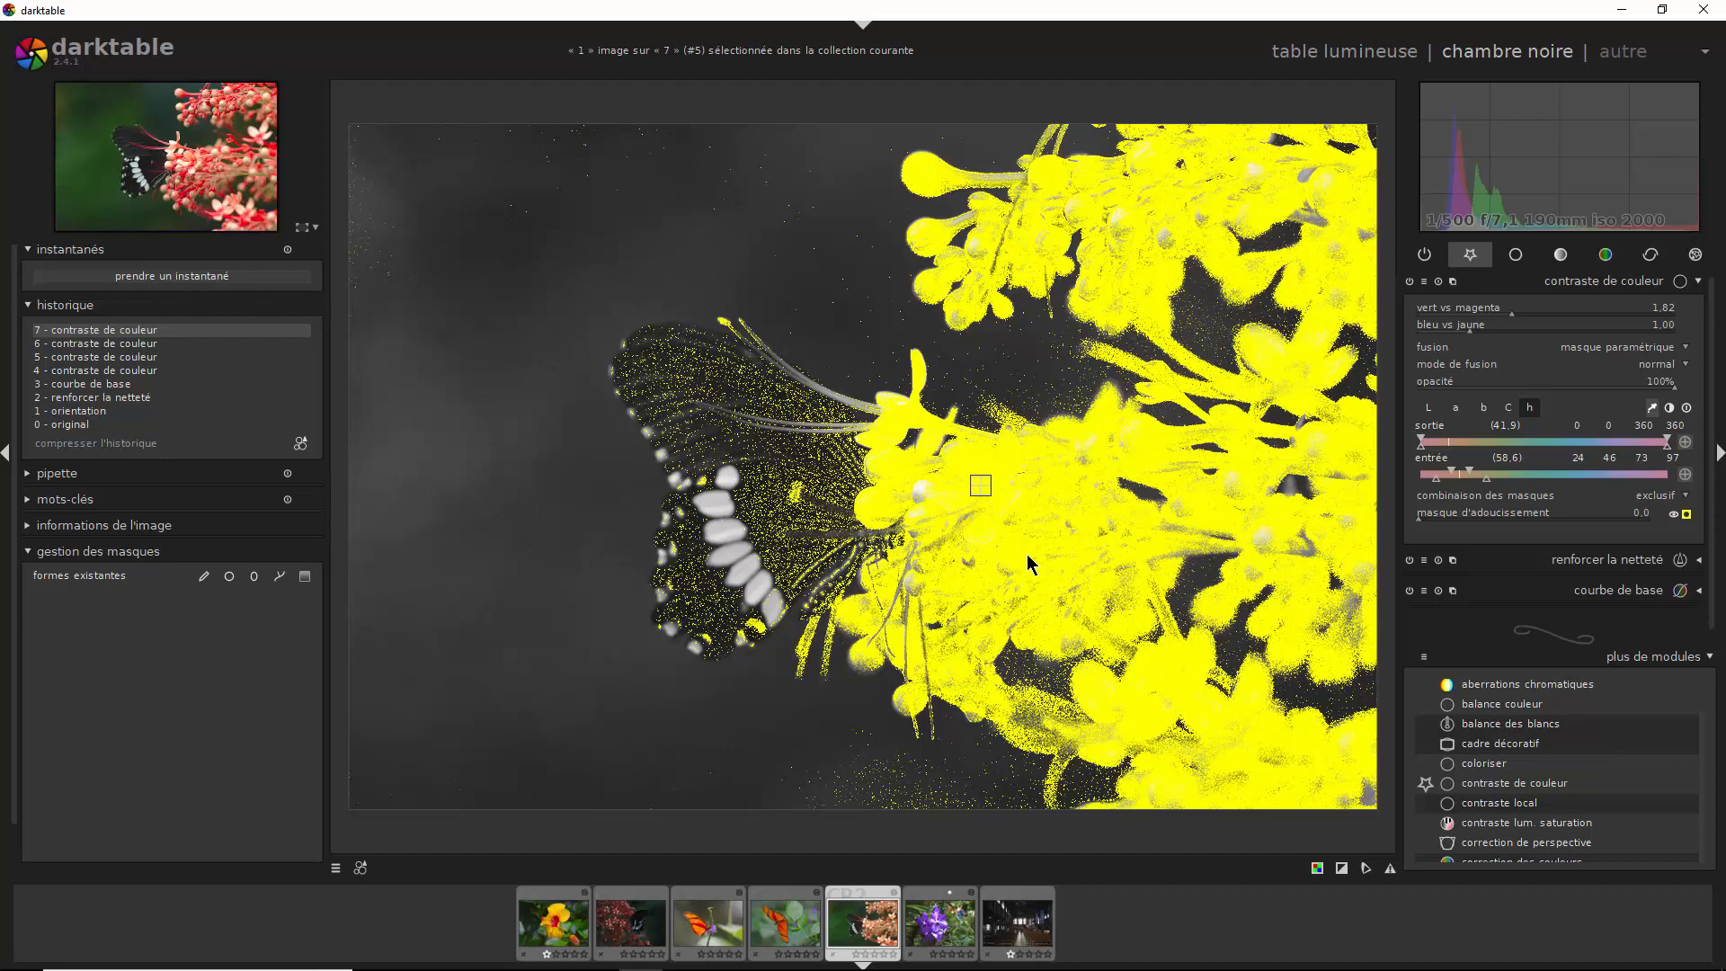
left_click(1688, 518)
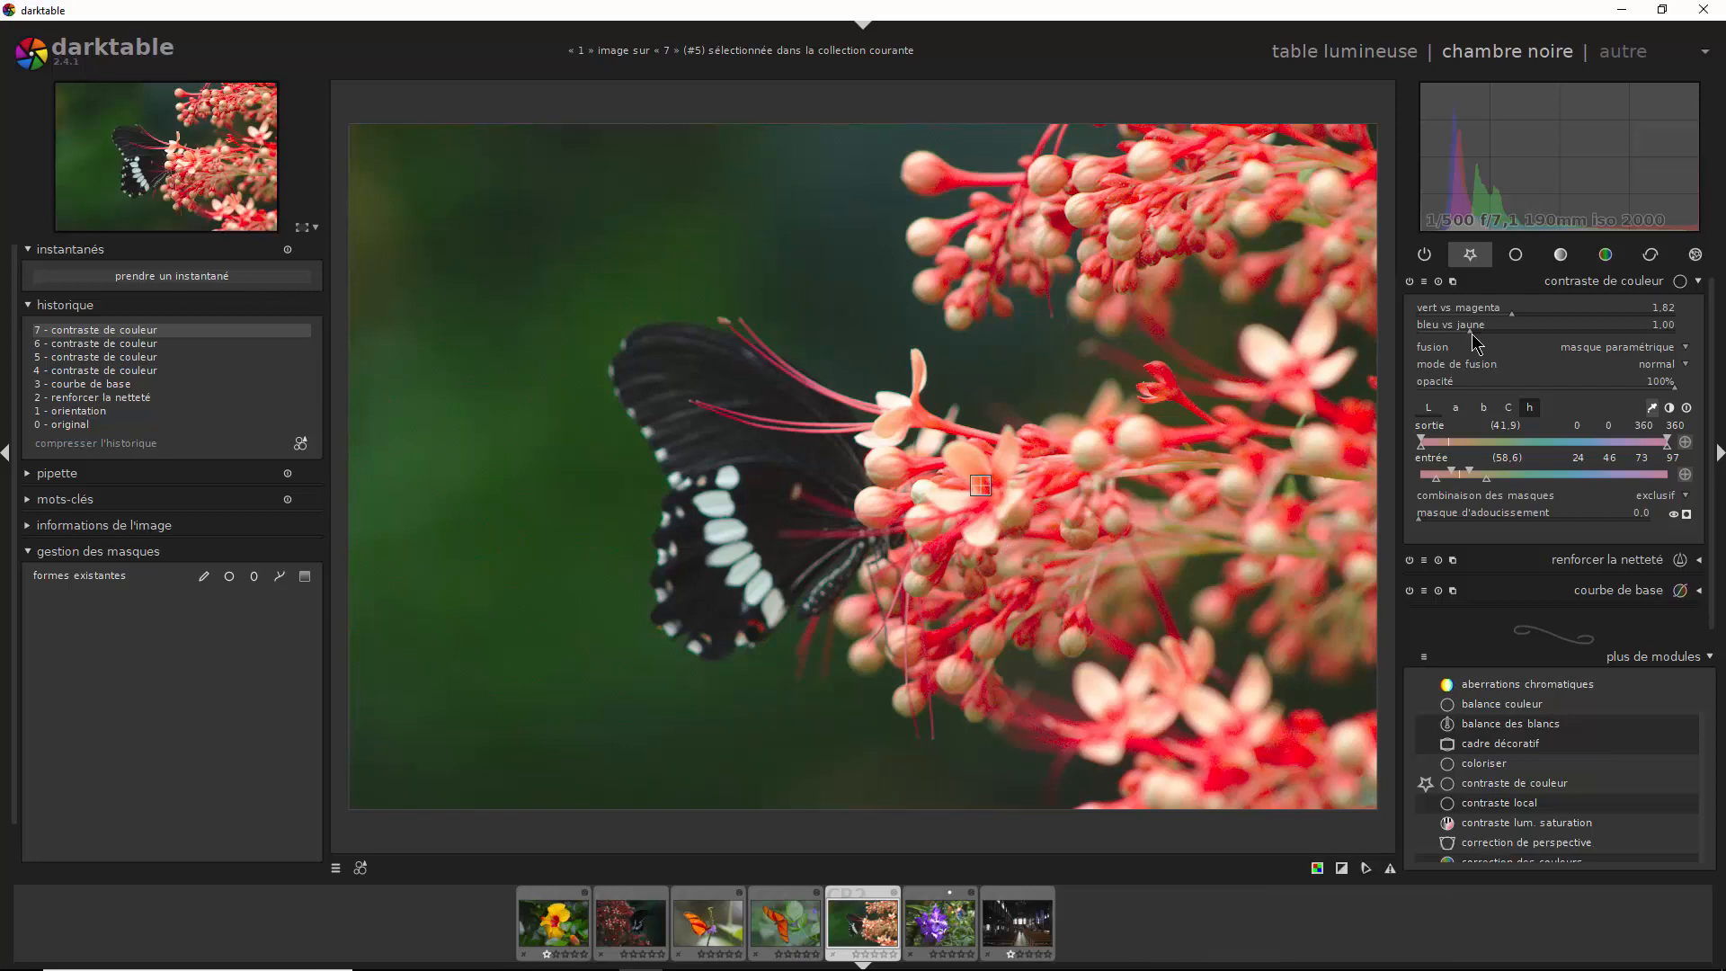
- Set bleu vs jaune to 0.00 and vert vs magenta to 0.00 for the masked flowers beside the butterfly
left_click_drag(1474, 339, 1419, 342)
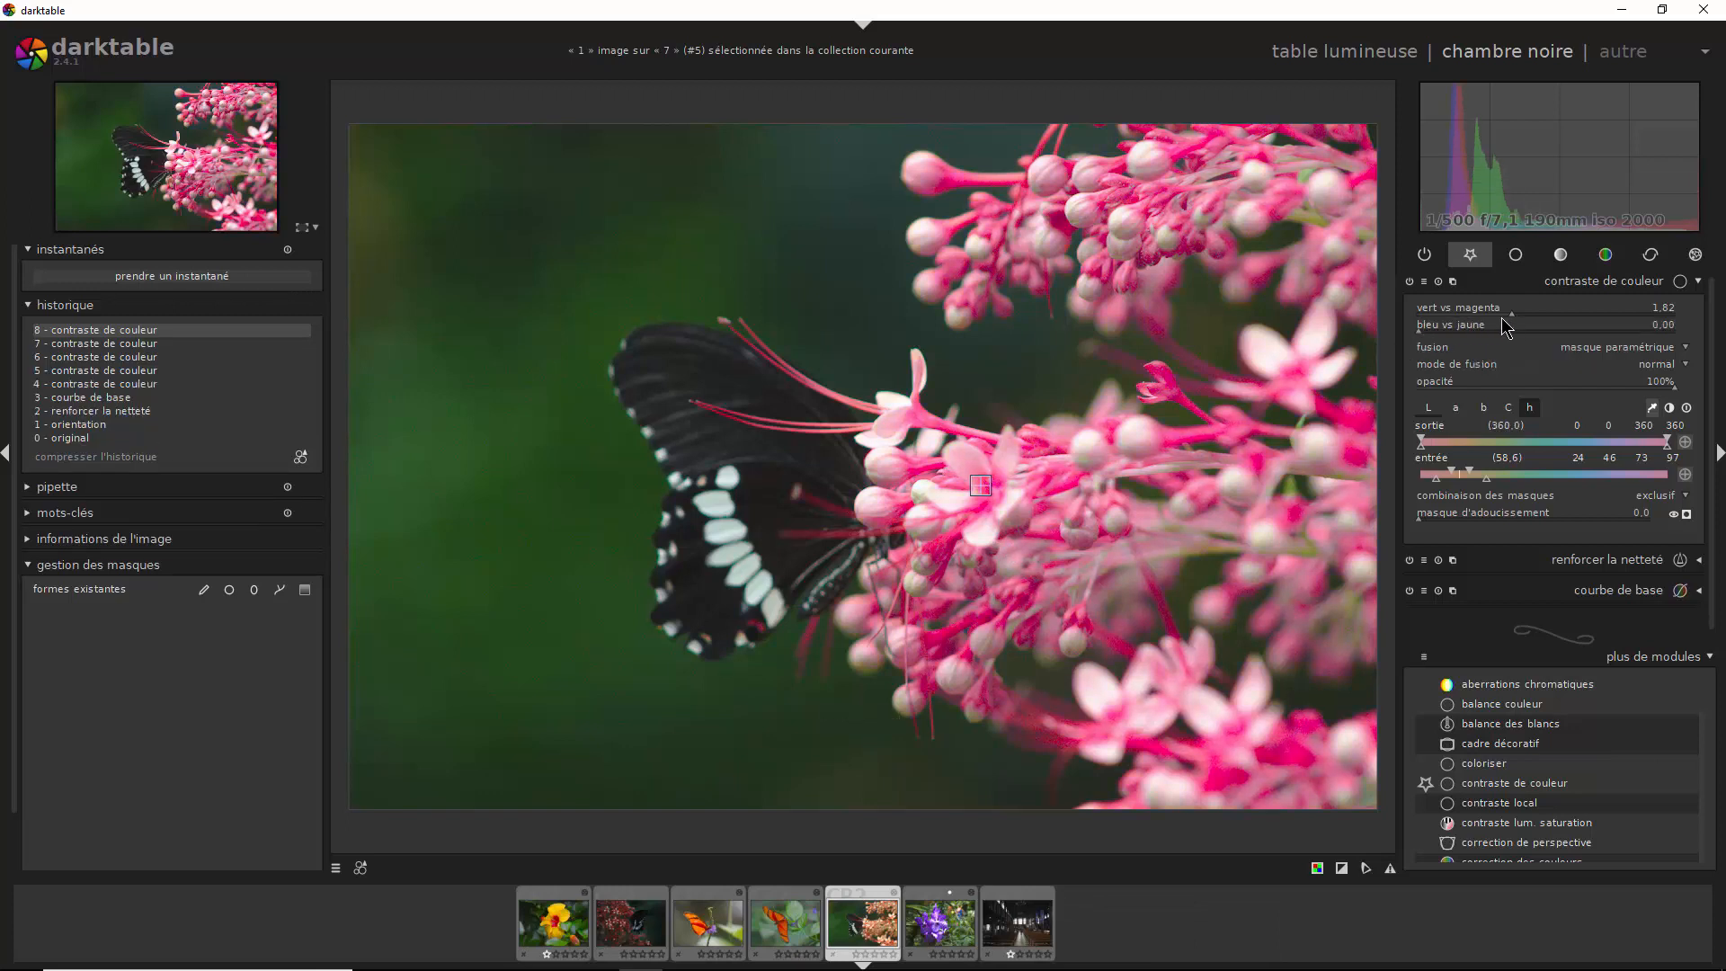
left_click_drag(1512, 316, 1407, 319)
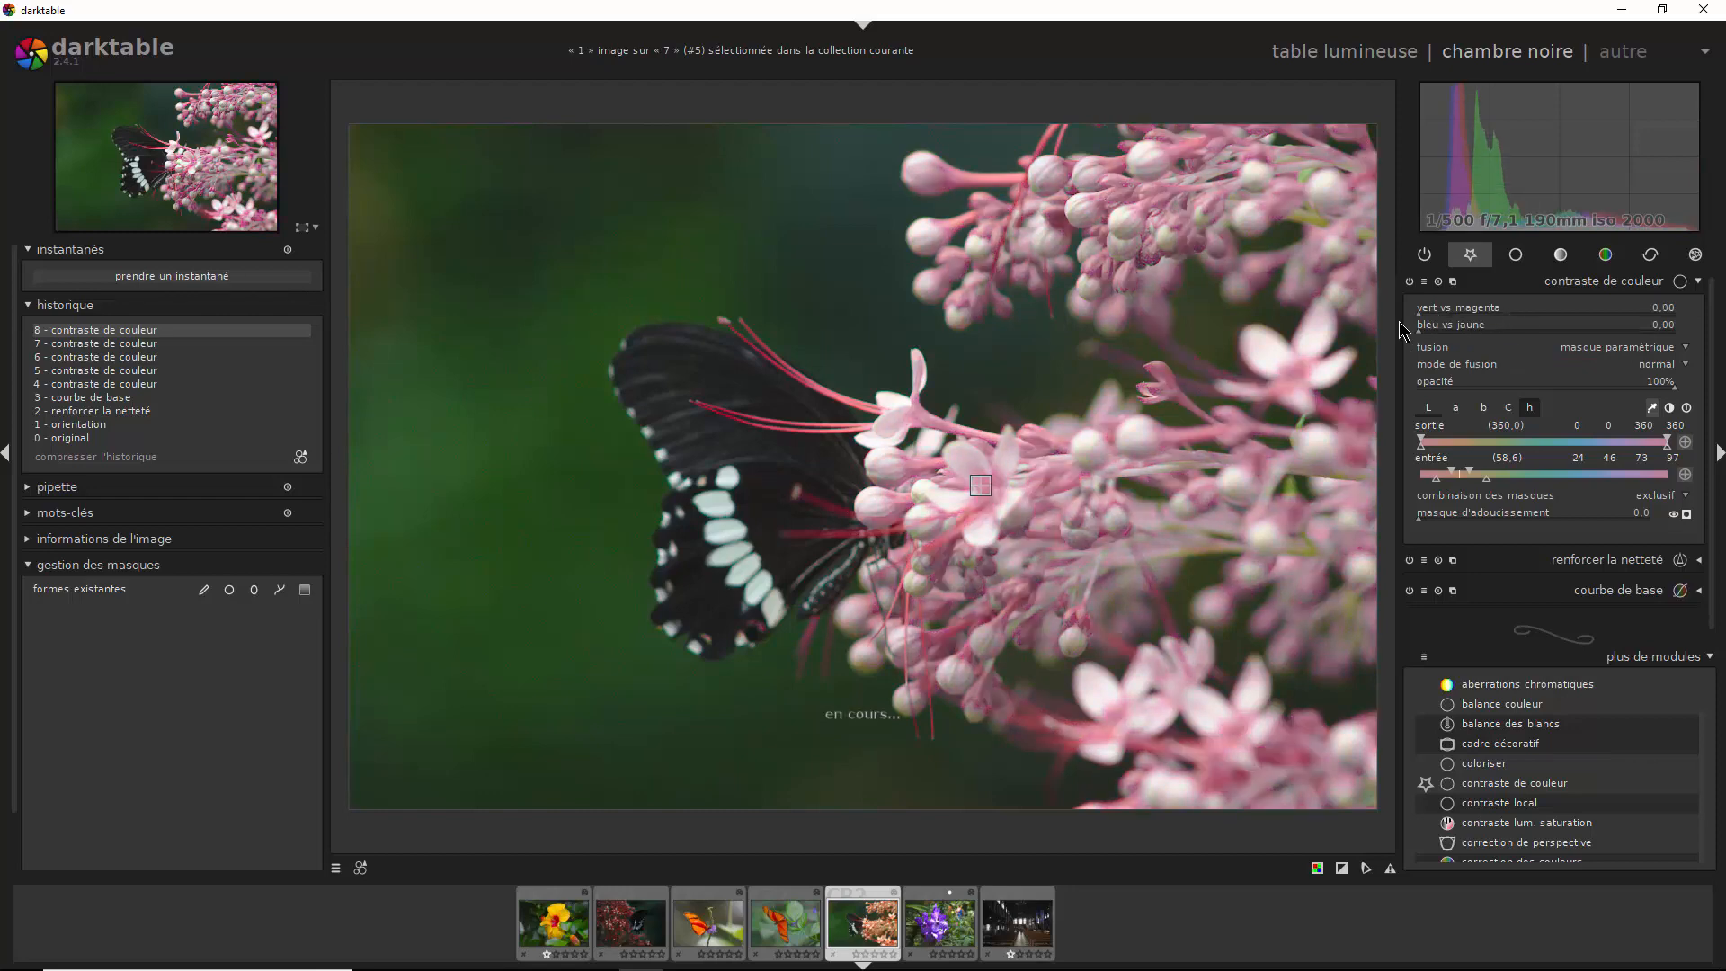